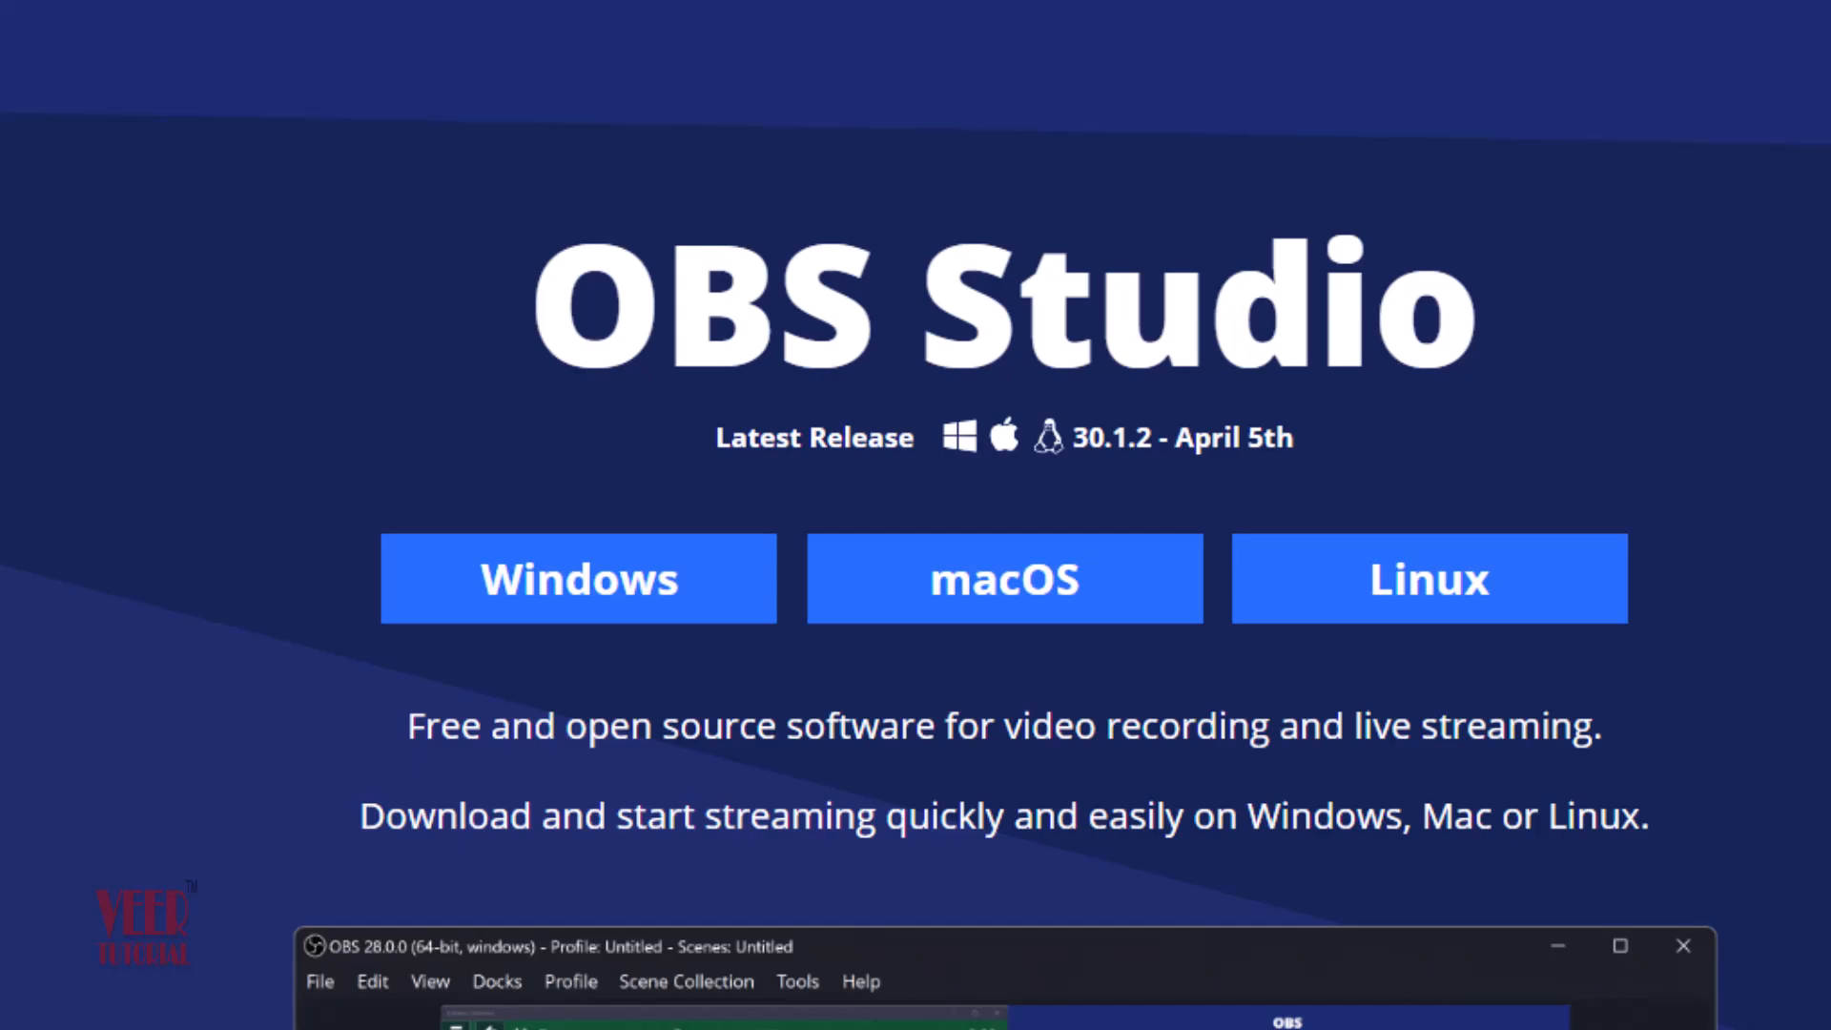
Start downloading the OBS Studio 30.1.2 installer for Windows and cancel saving the file.
{"action": "left_click", "coordinate": [735, 578]}
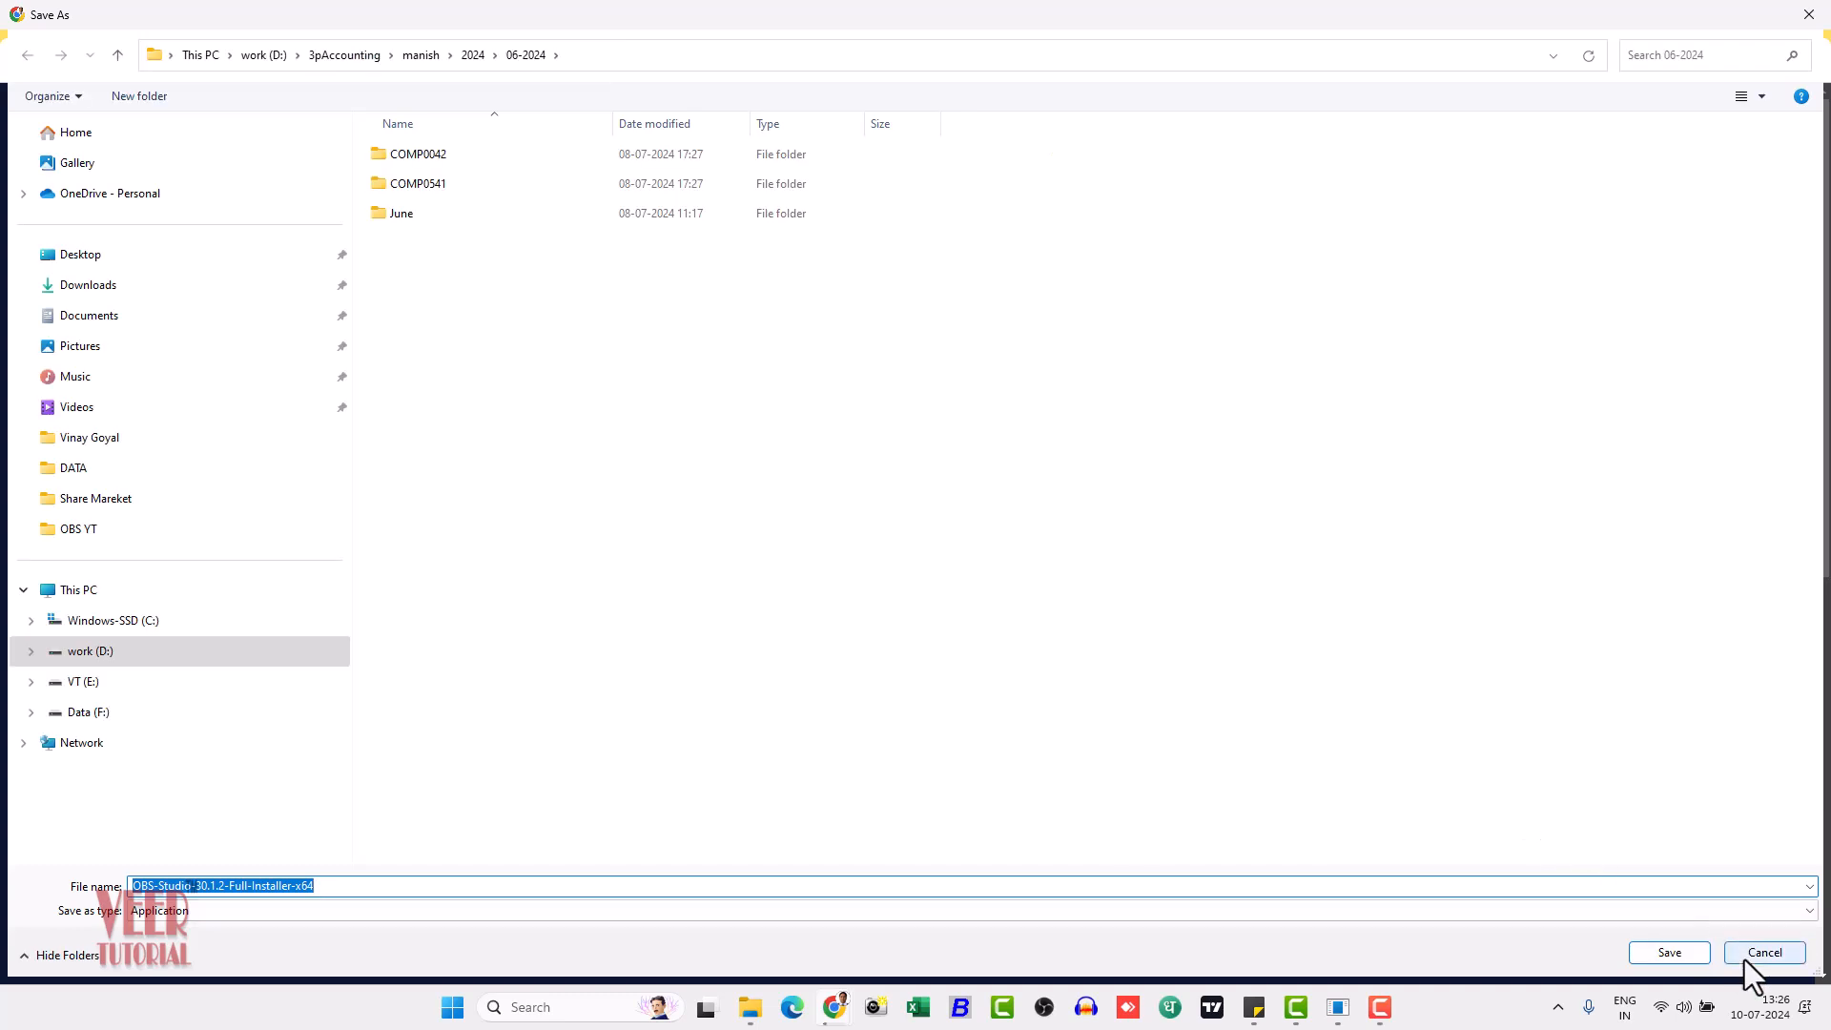
{"action": "left_click", "coordinate": [1745, 957]}
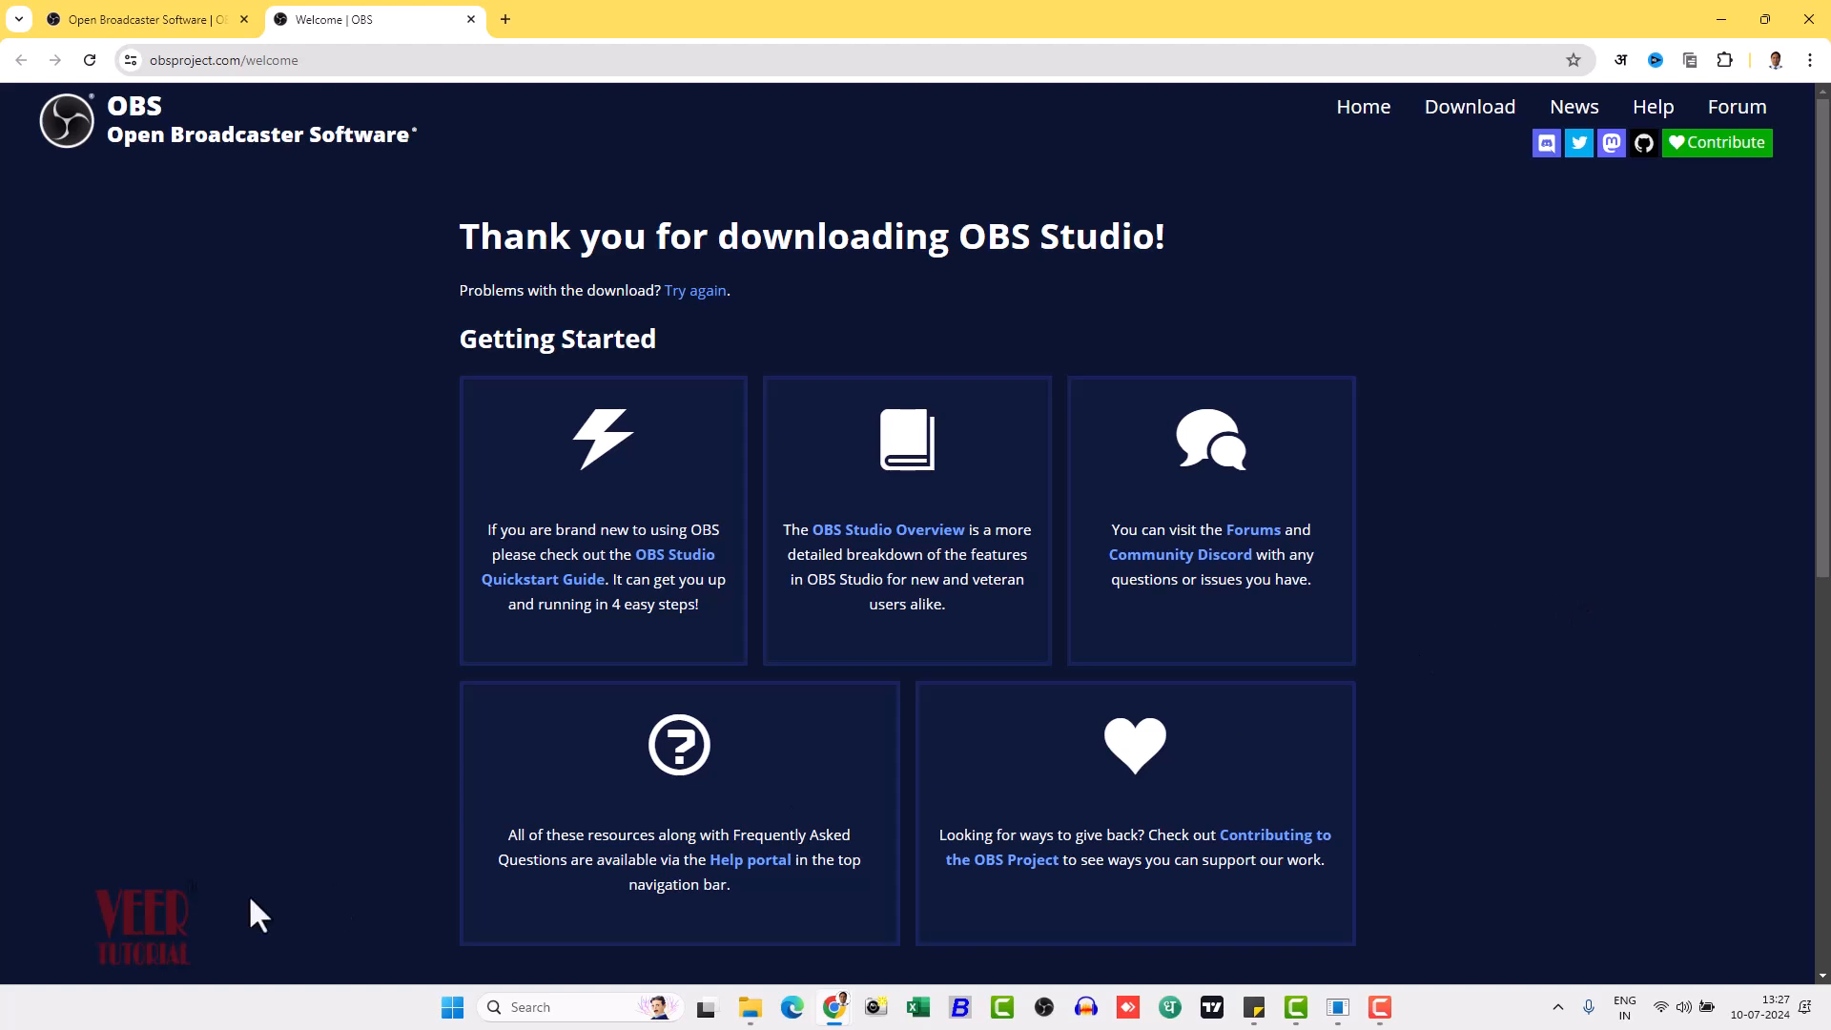
Find the installed OBS Studio (64bit) on the computer and launch it.
{"action": "left_click", "coordinate": [452, 1009]}
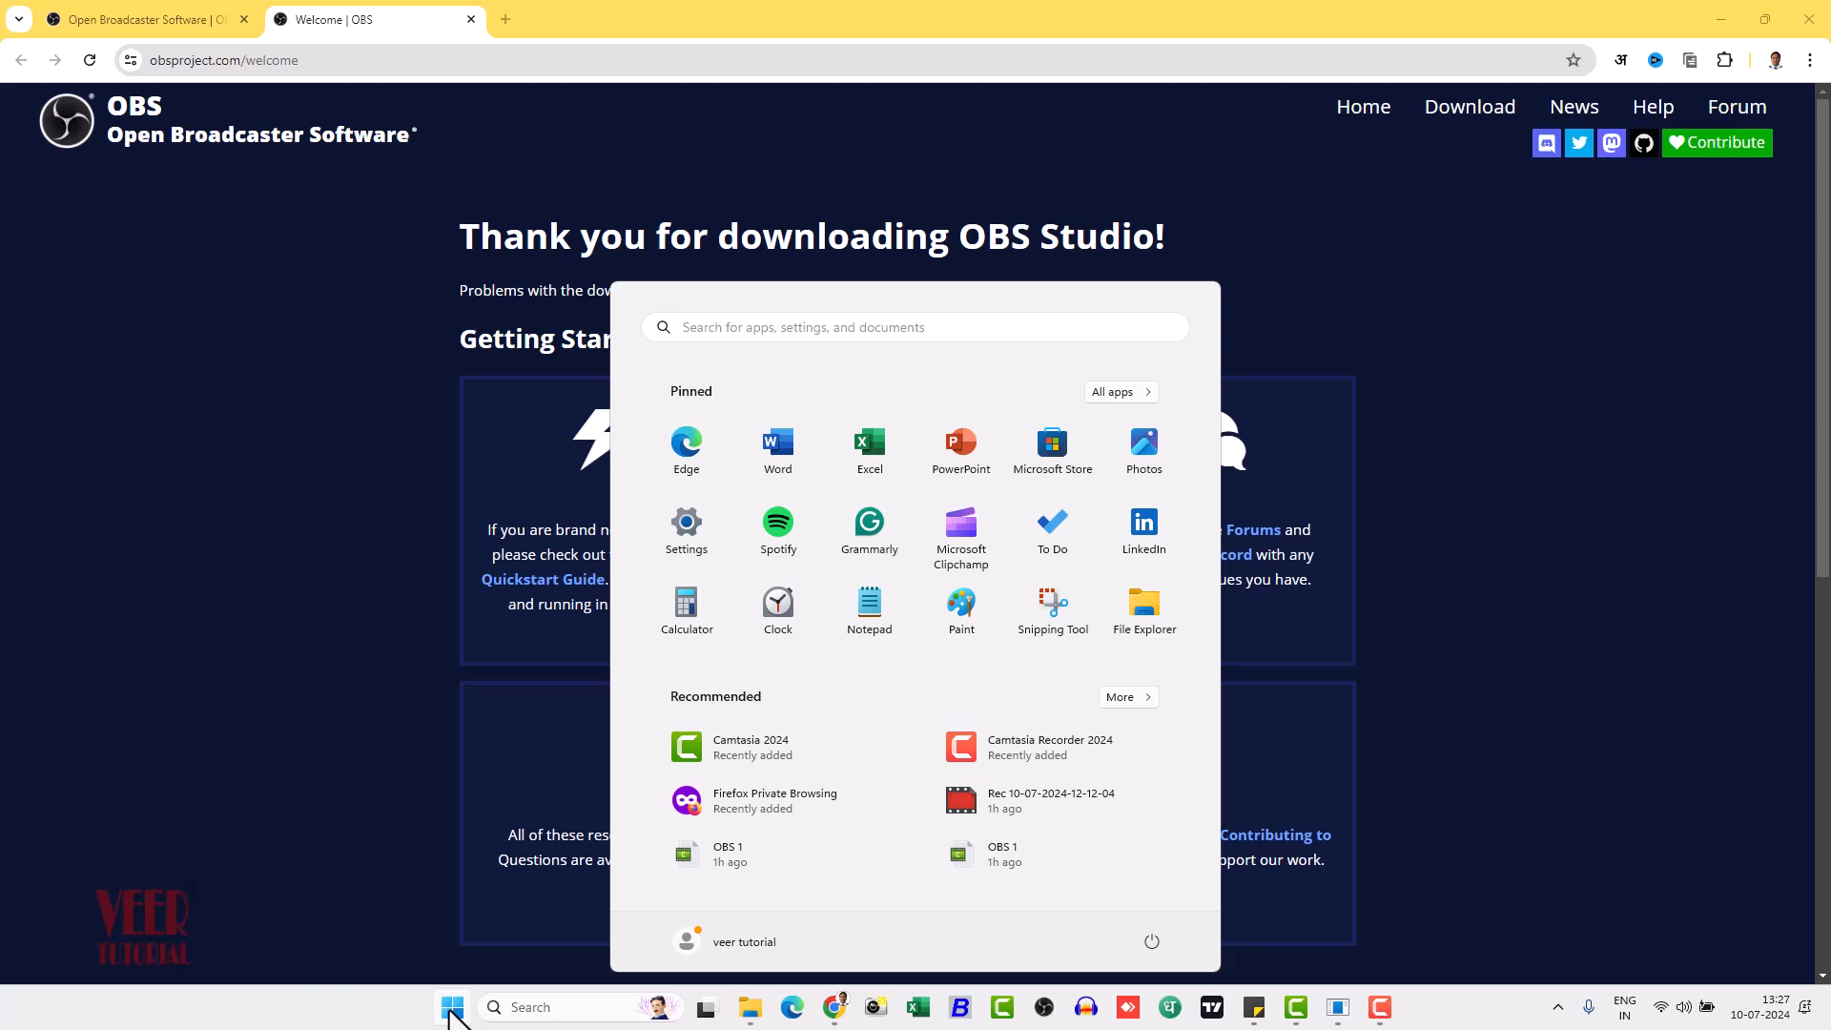
{"action": "type", "text": "OB"}
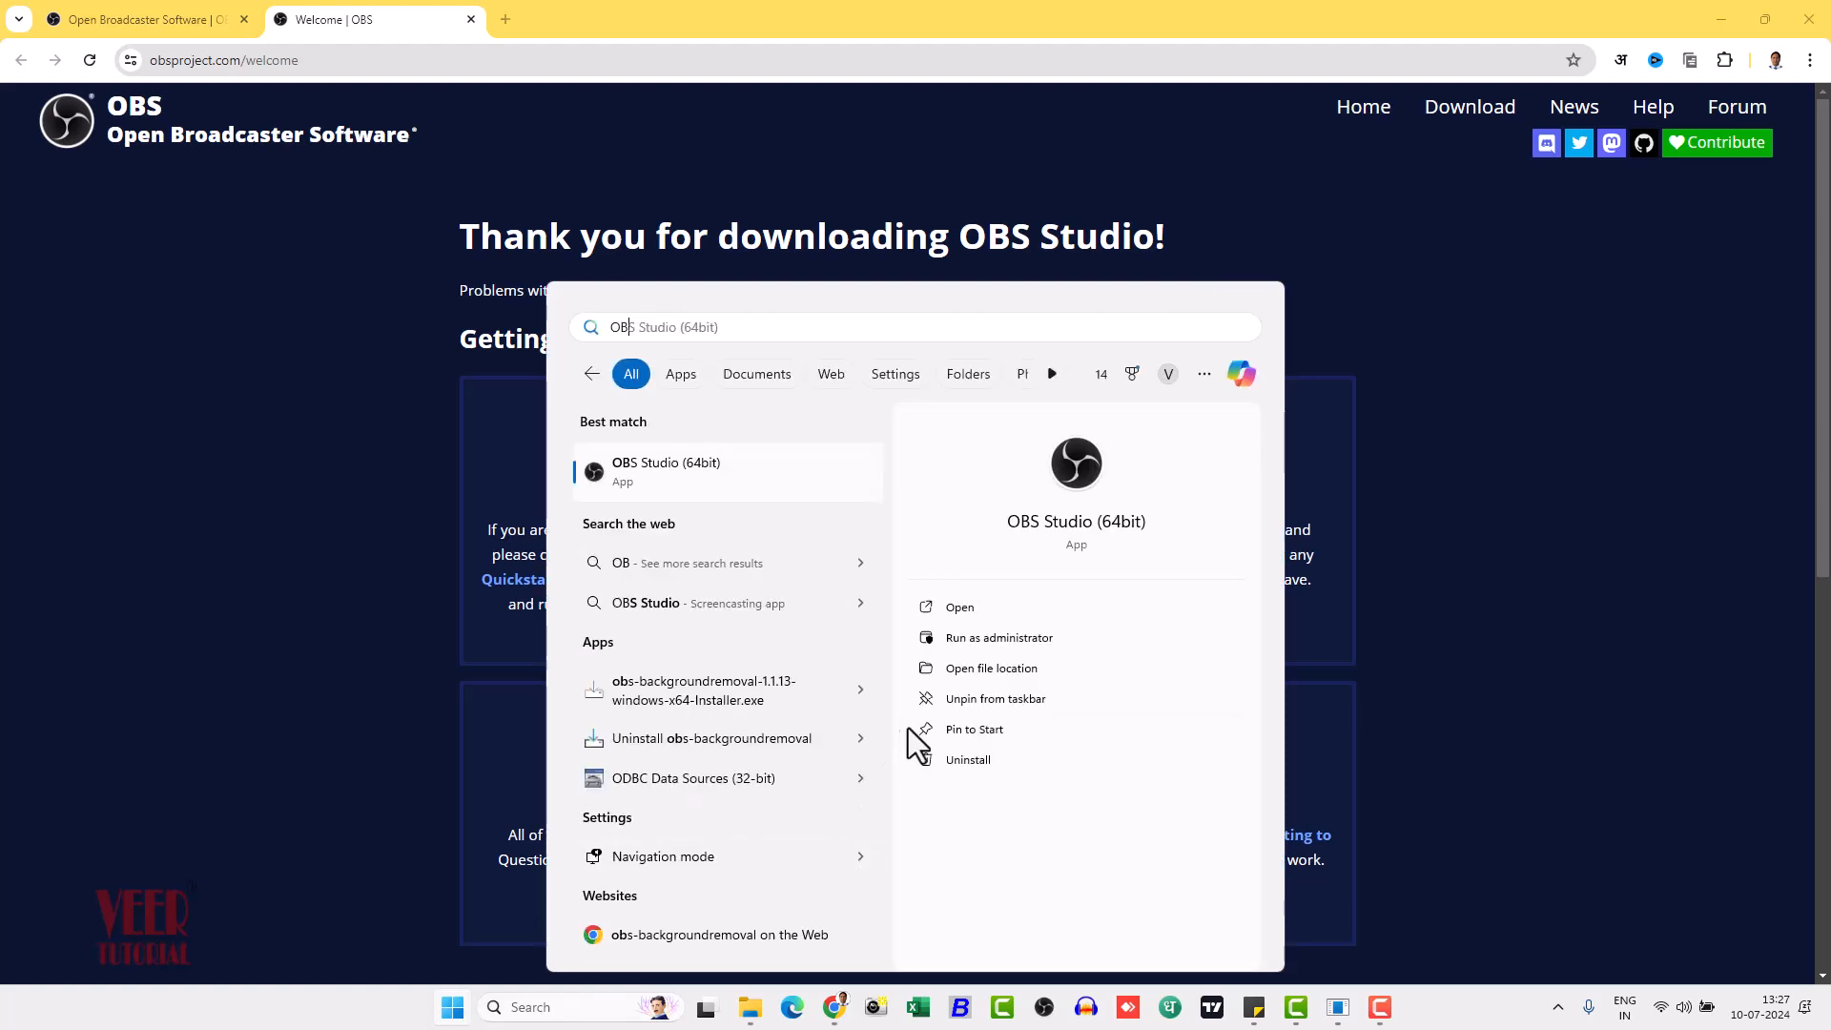
{"action": "left_click", "coordinate": [980, 609]}
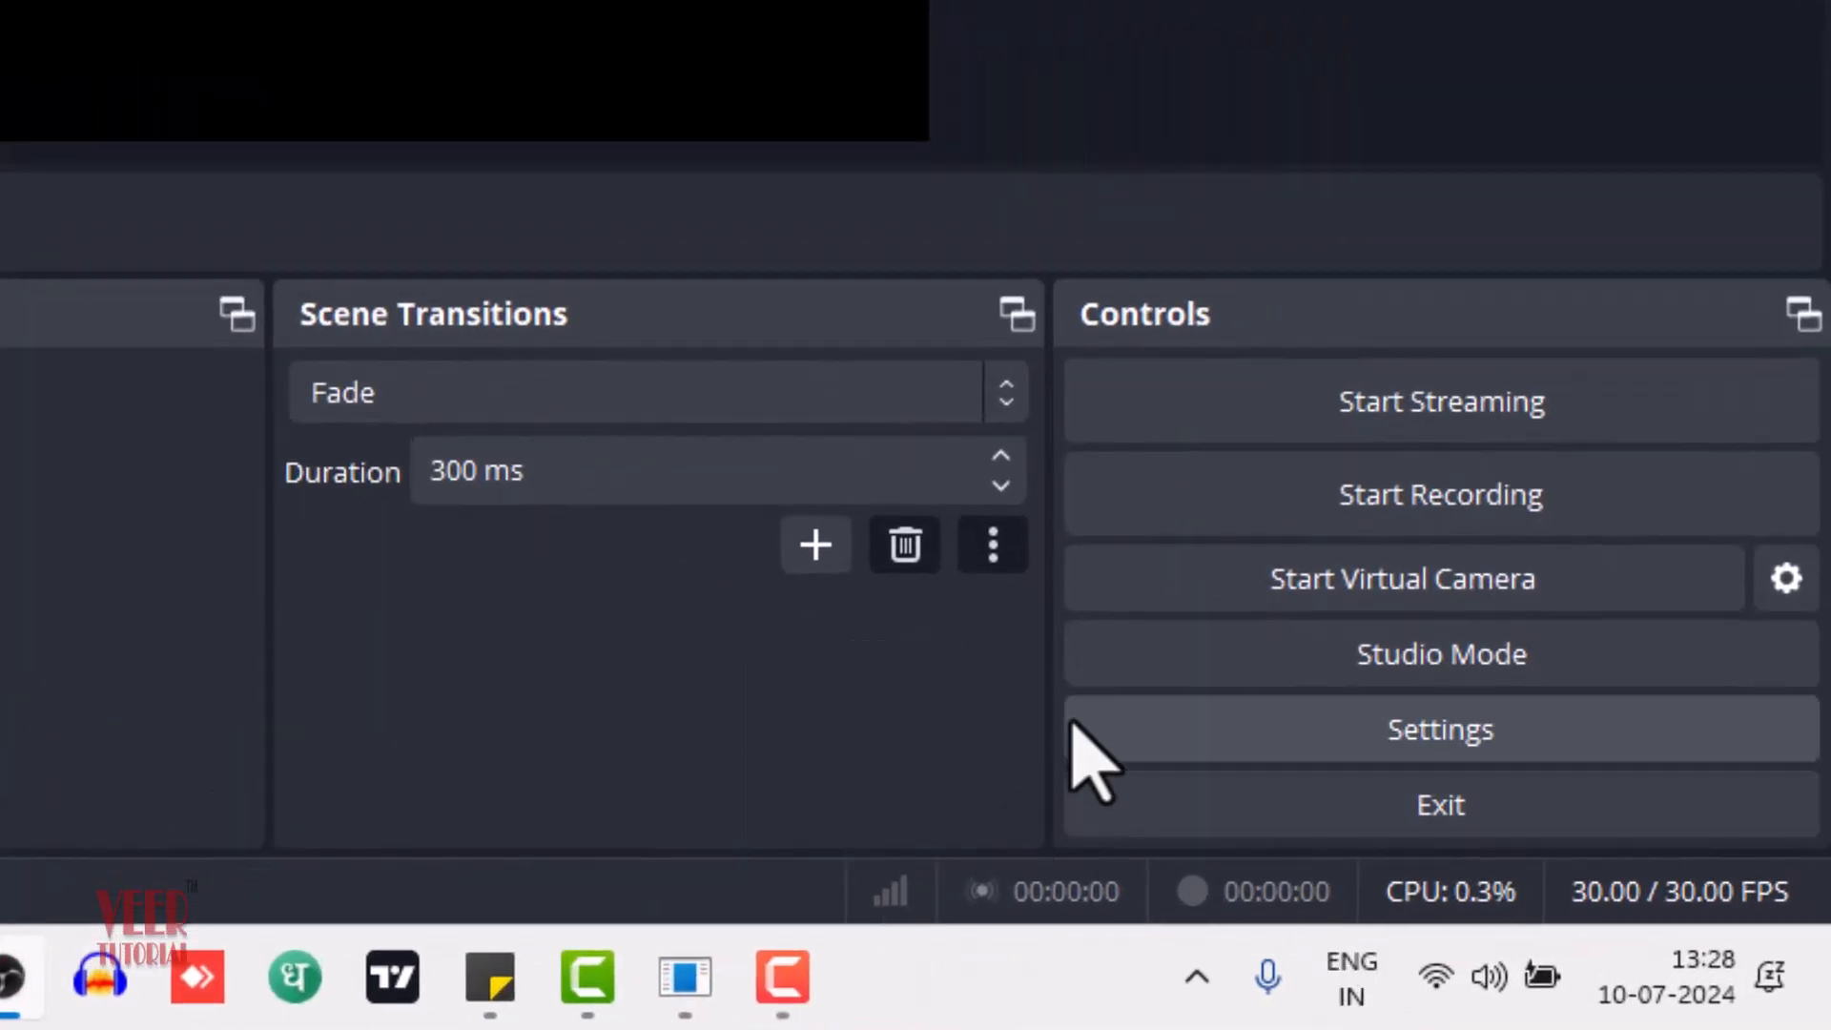
Open the output settings and keep Matroska Video (.mkv) as the recording format.
{"action": "left_click", "coordinate": [1434, 729]}
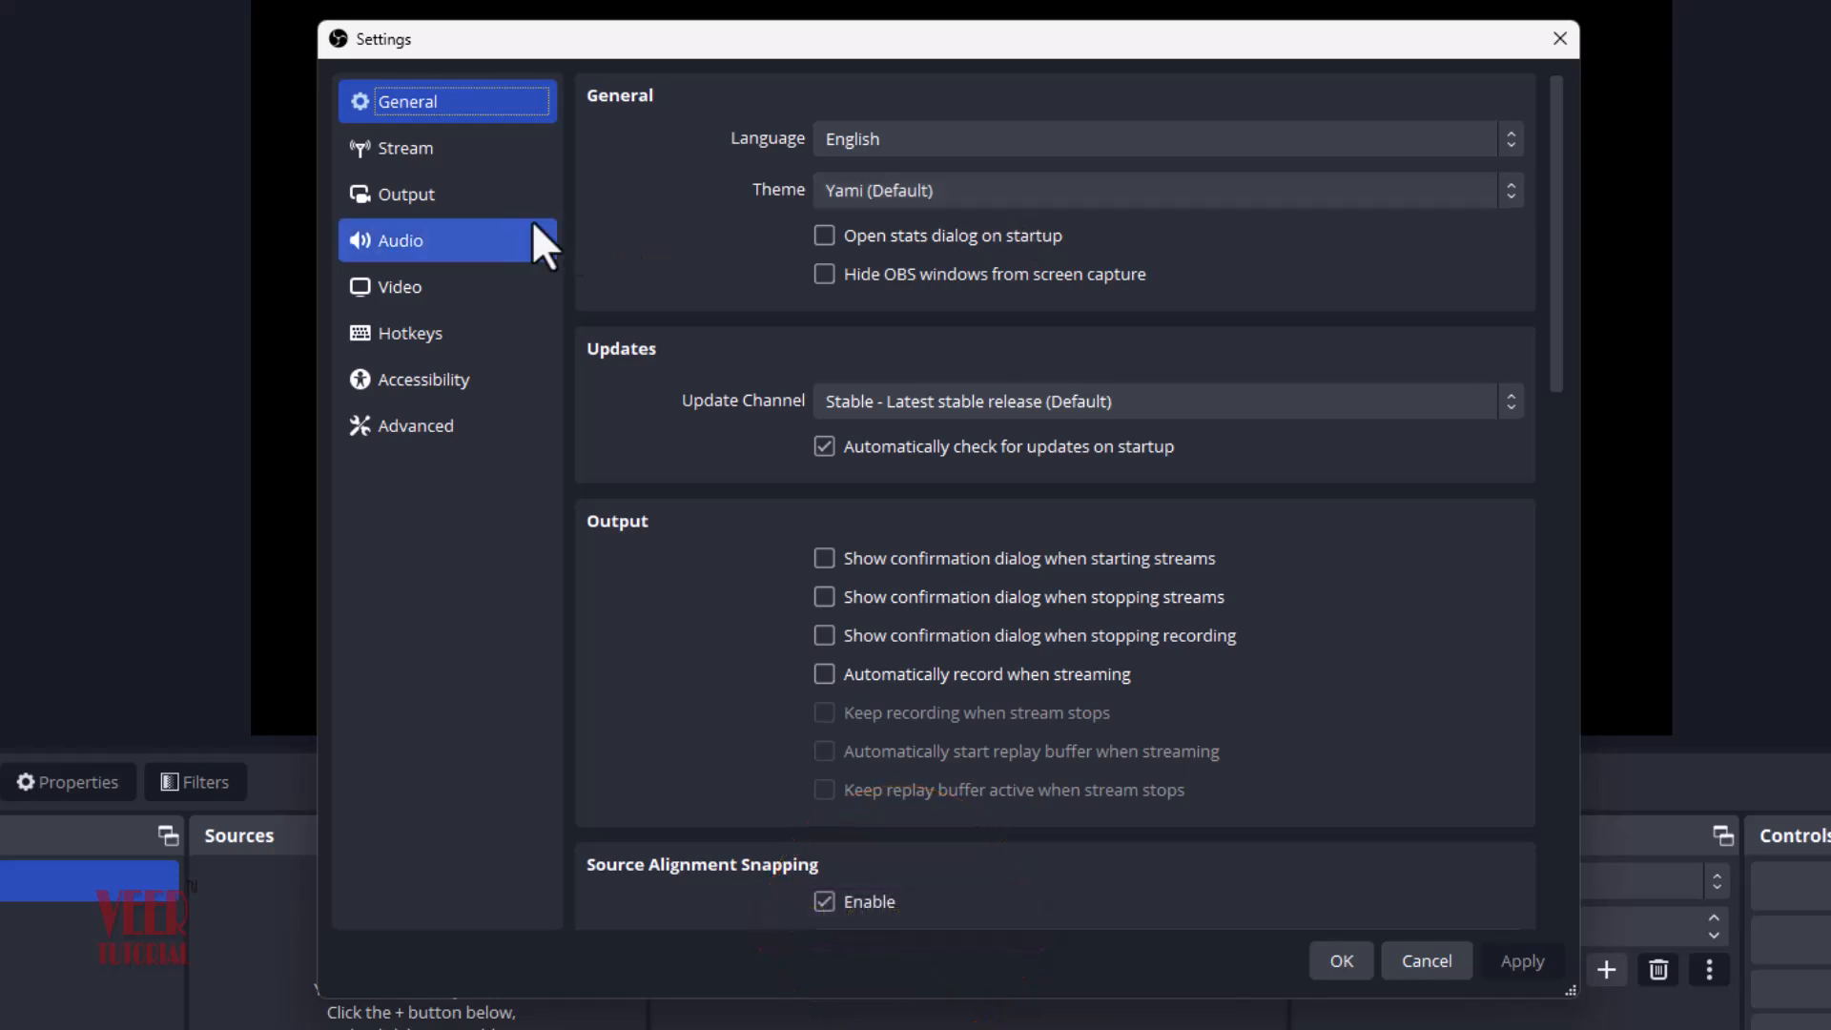
{"action": "left_click", "coordinate": [418, 204]}
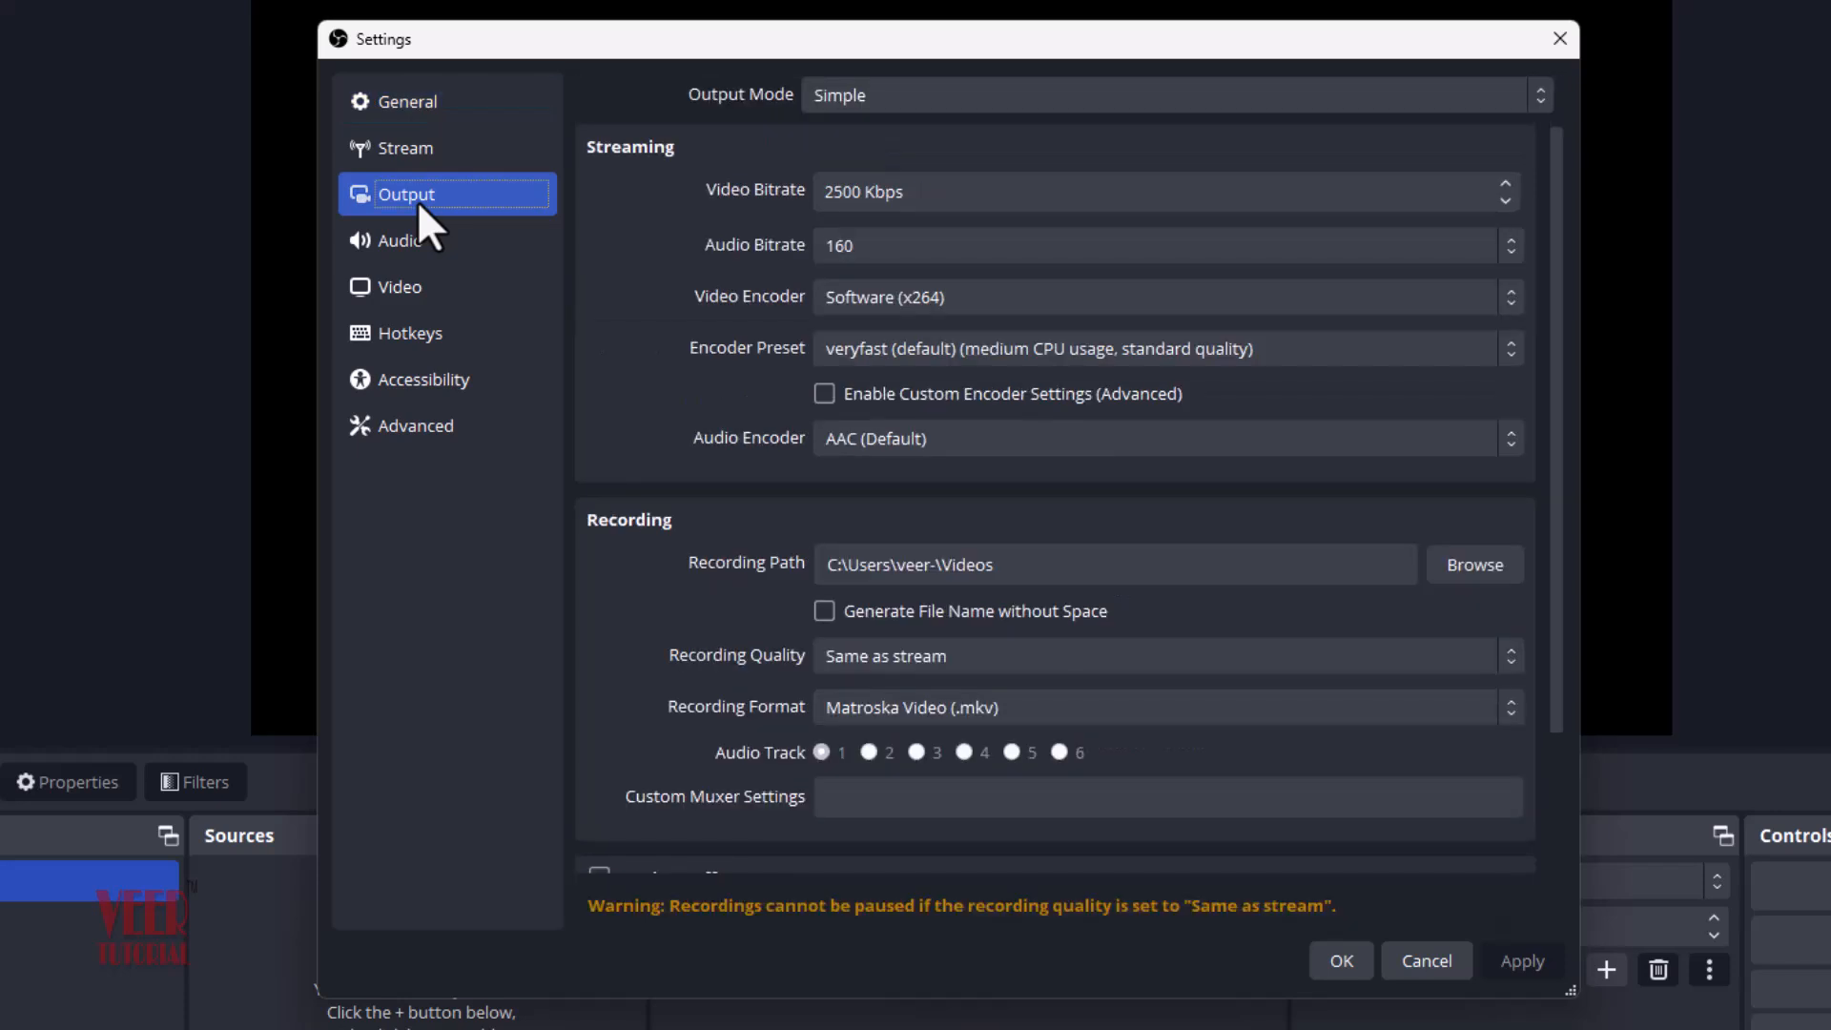
{"action": "scroll", "coordinate": [616, 271], "scroll_direction": "down", "scroll_amount": 3}
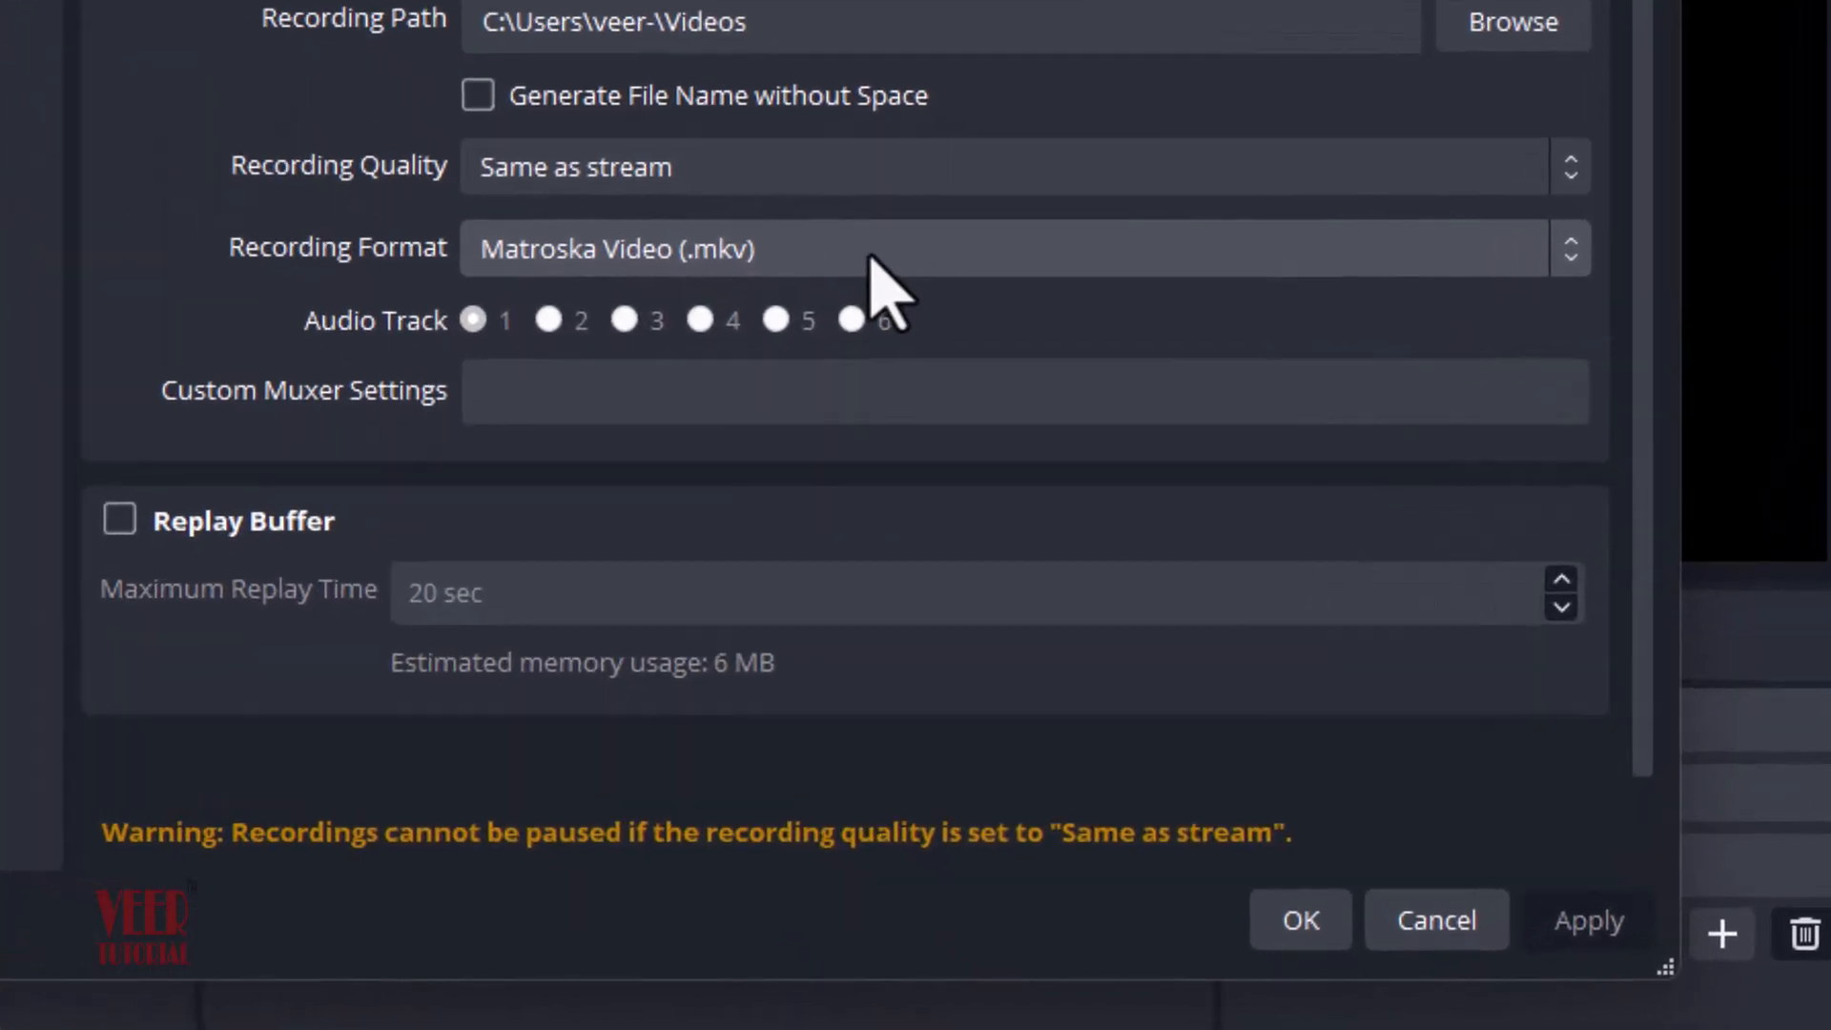
{"action": "left_click", "coordinate": [1223, 258]}
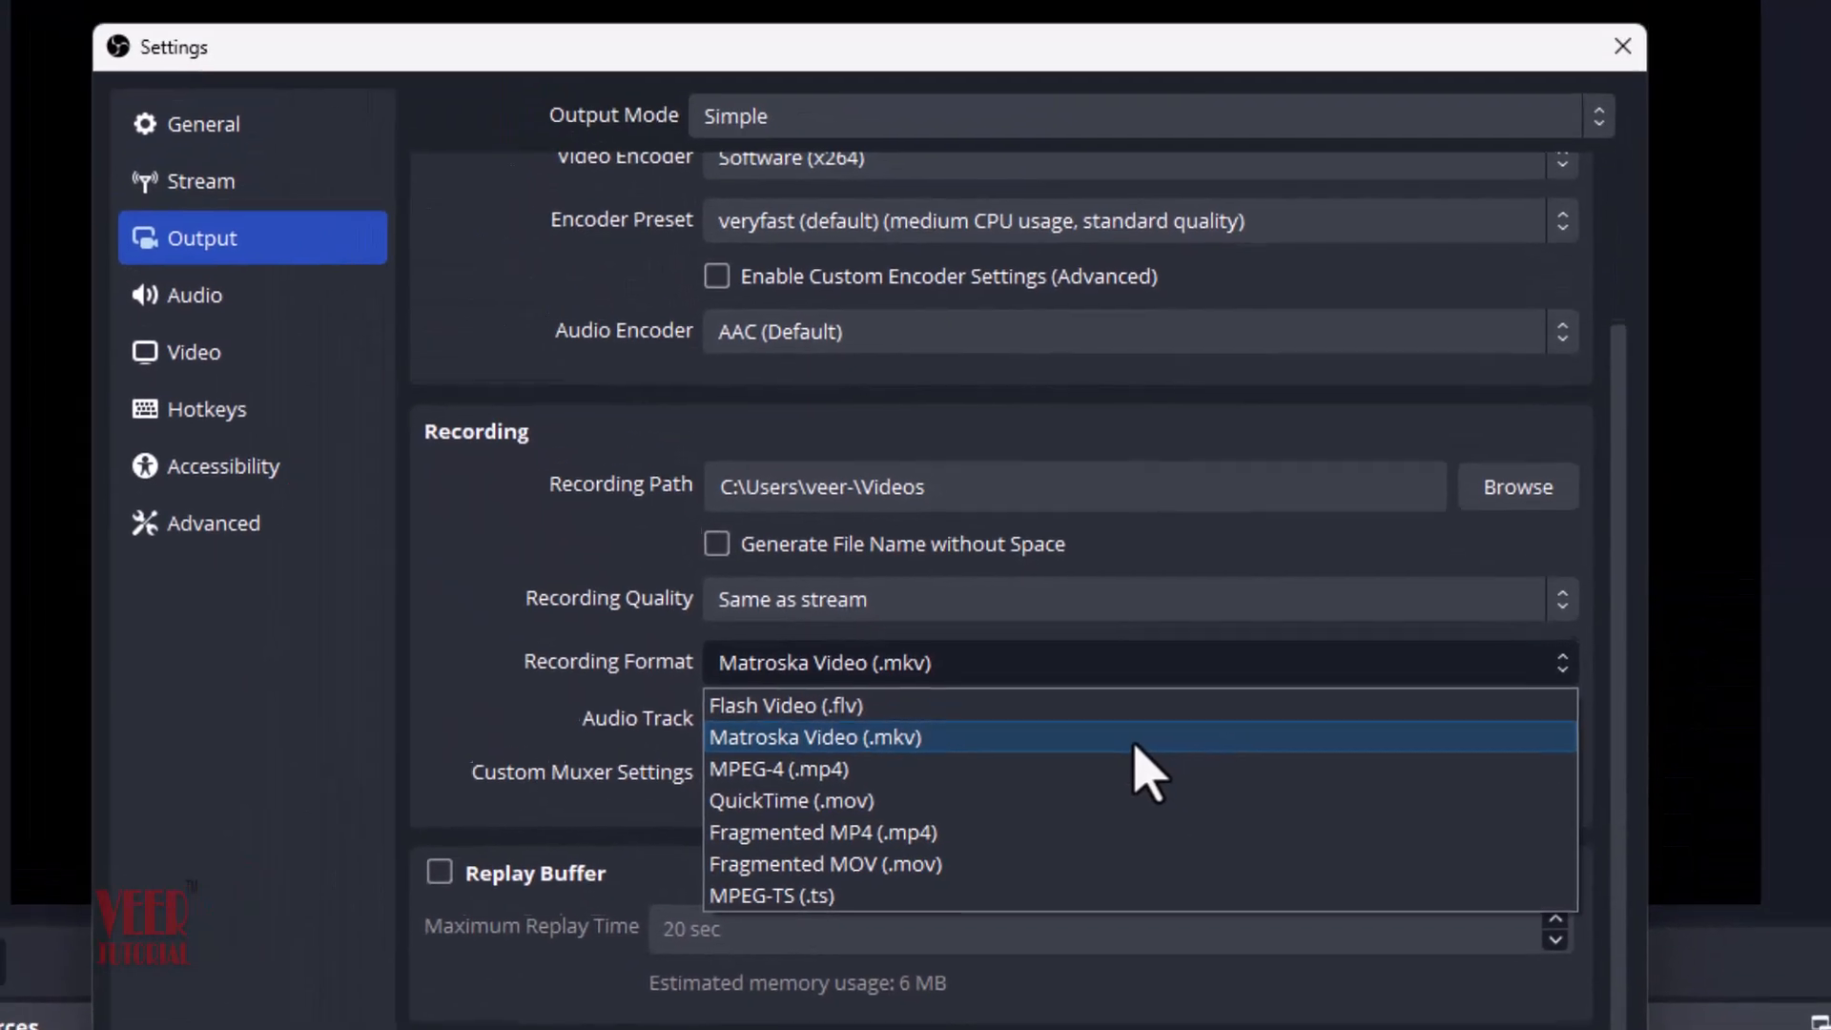
{"action": "left_click", "coordinate": [1016, 346]}
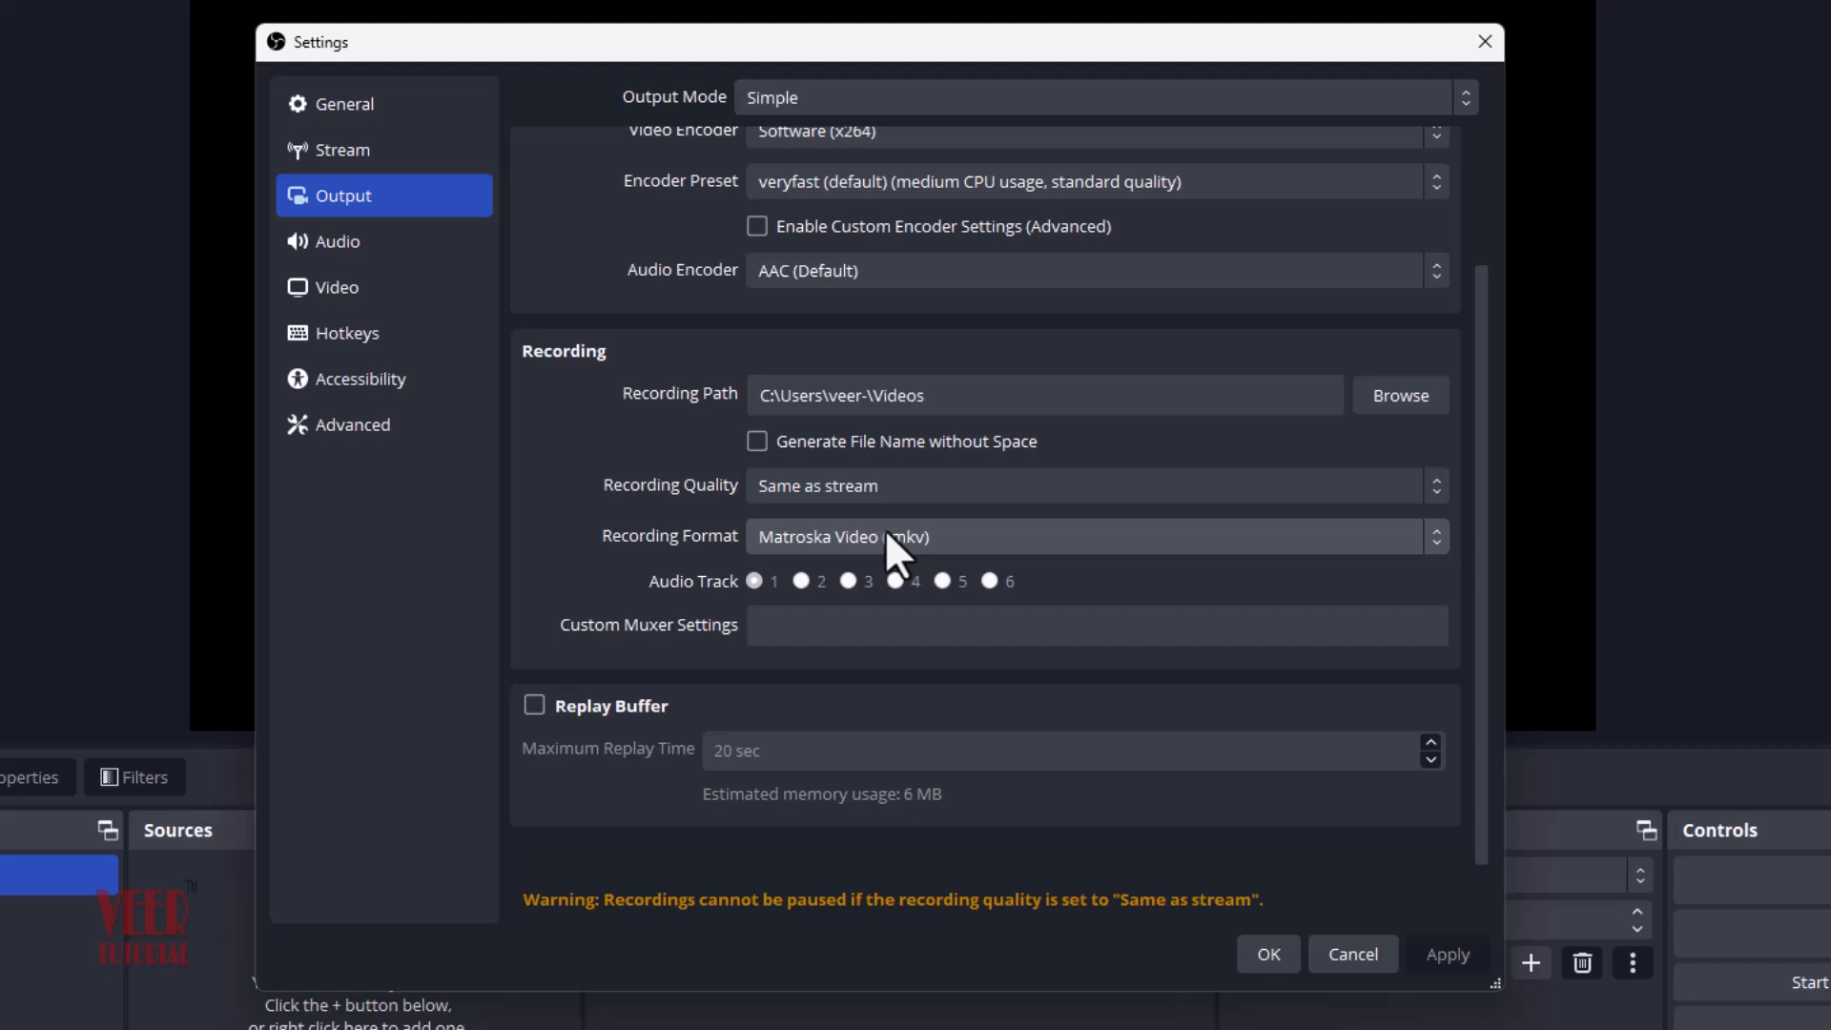
View the audio settings, and set the video's output (scaled) resolution to 1920x1080.
{"action": "left_click", "coordinate": [338, 249]}
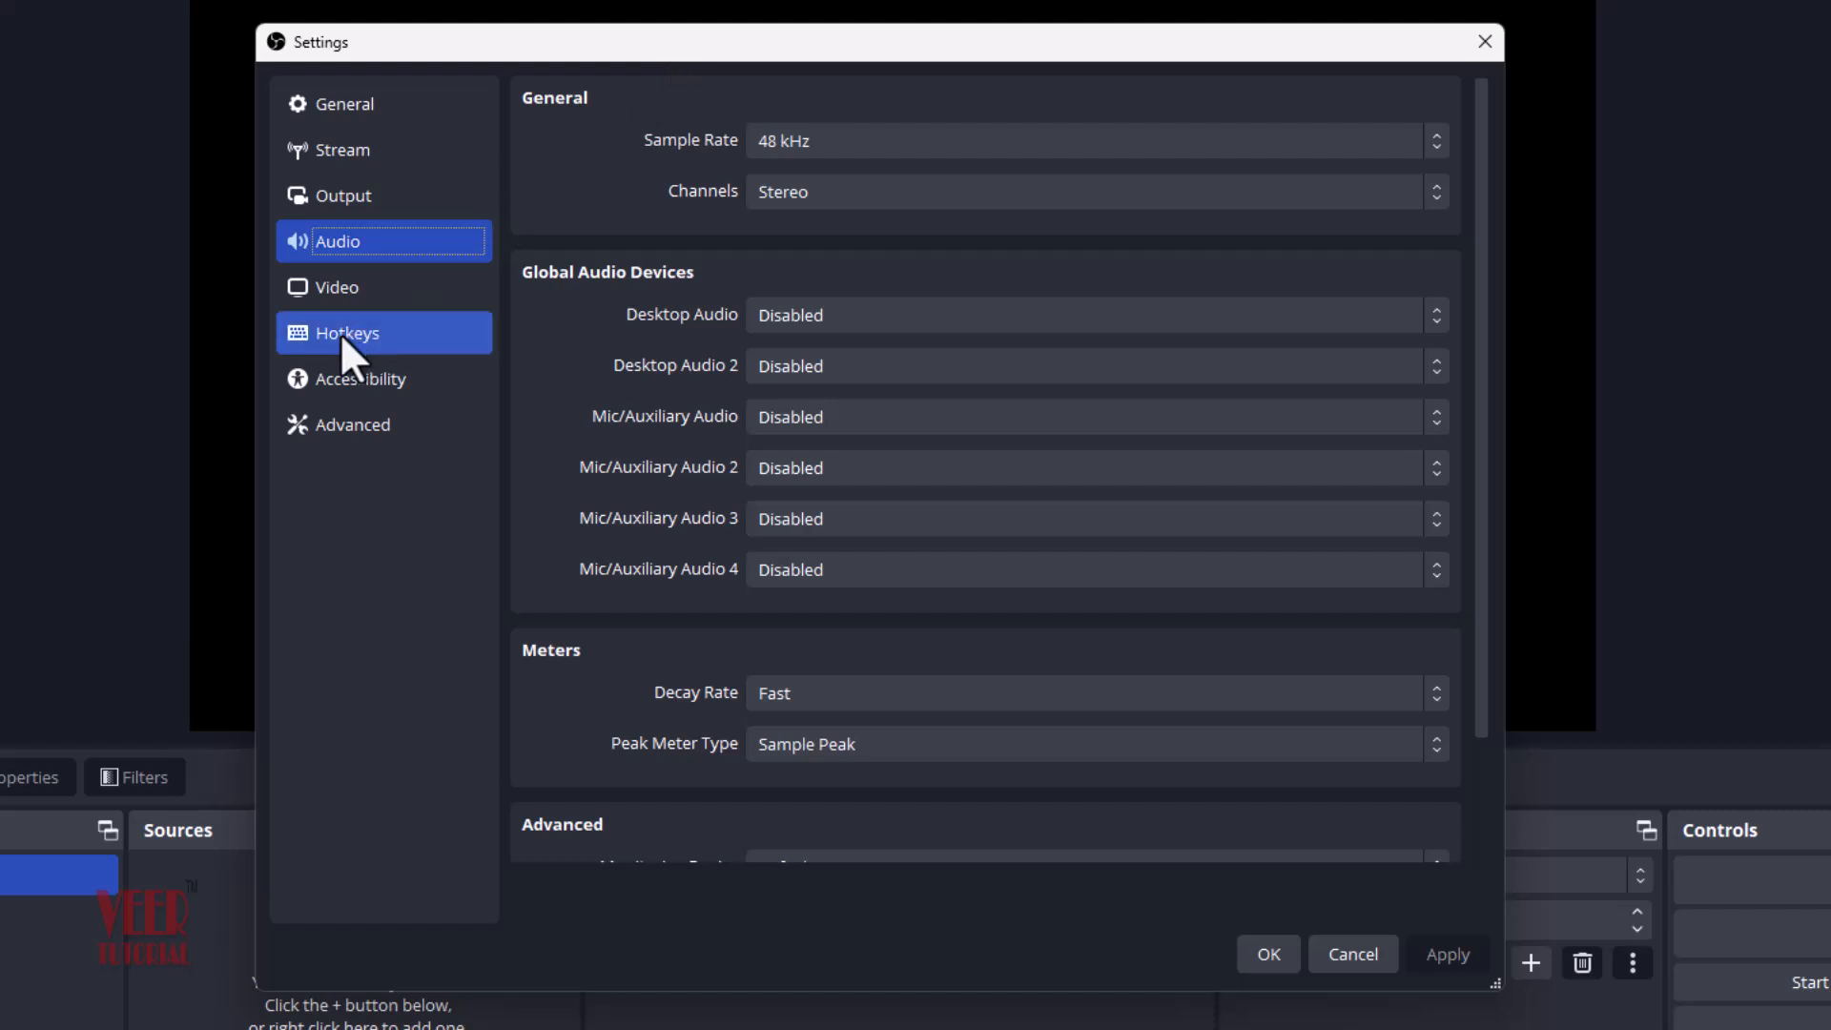
{"action": "left_click", "coordinate": [324, 290]}
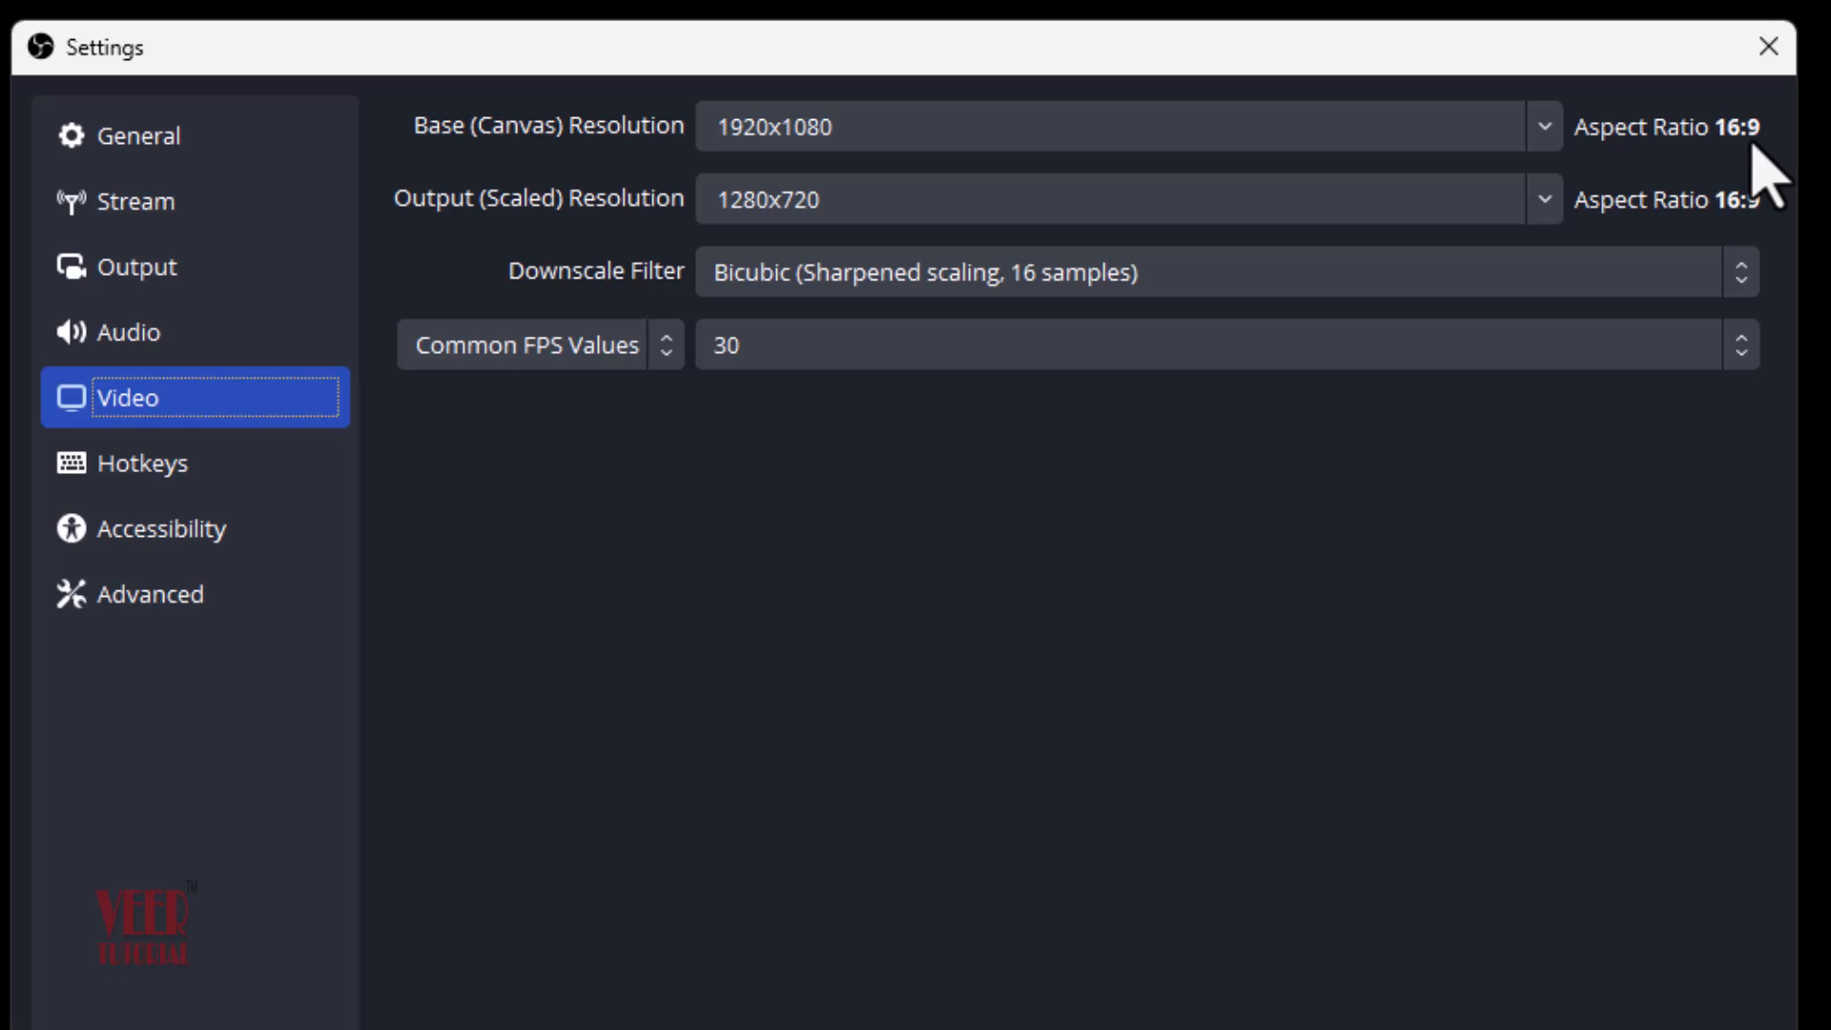
{"action": "left_click", "coordinate": [1546, 212]}
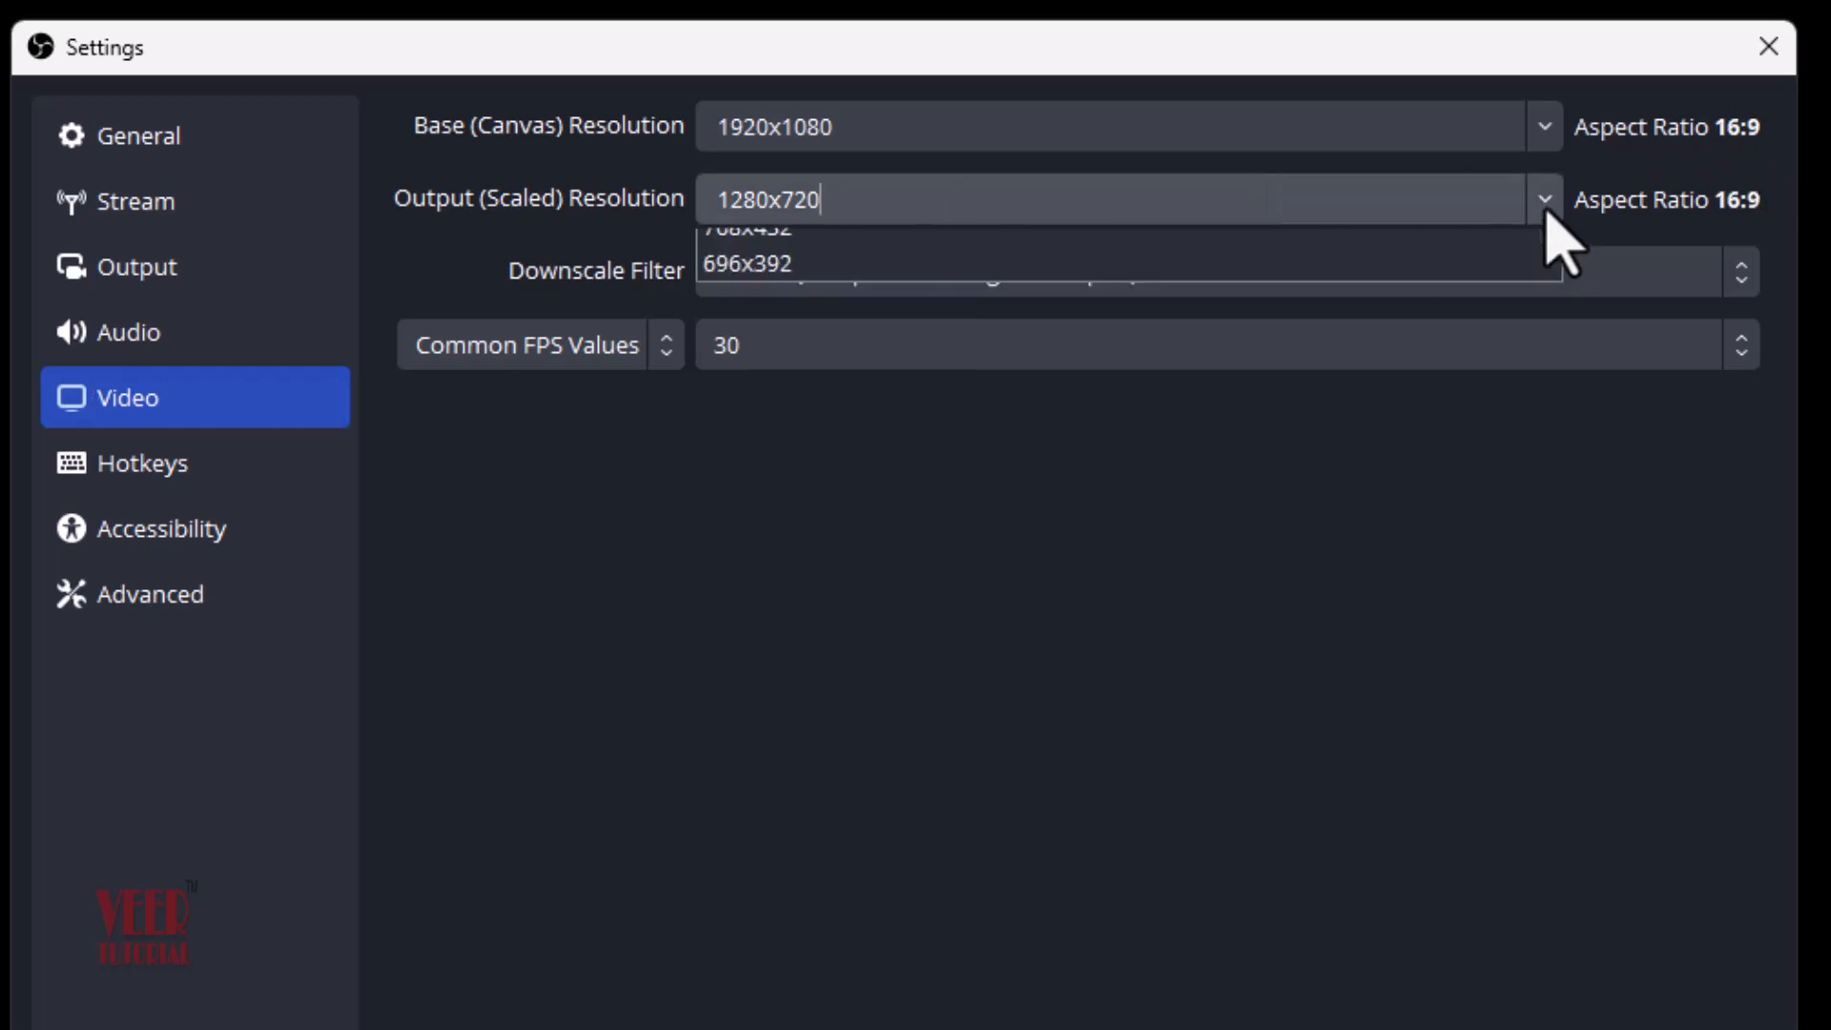
{"action": "left_click", "coordinate": [1547, 215]}
{"action": "left_click", "coordinate": [839, 255]}
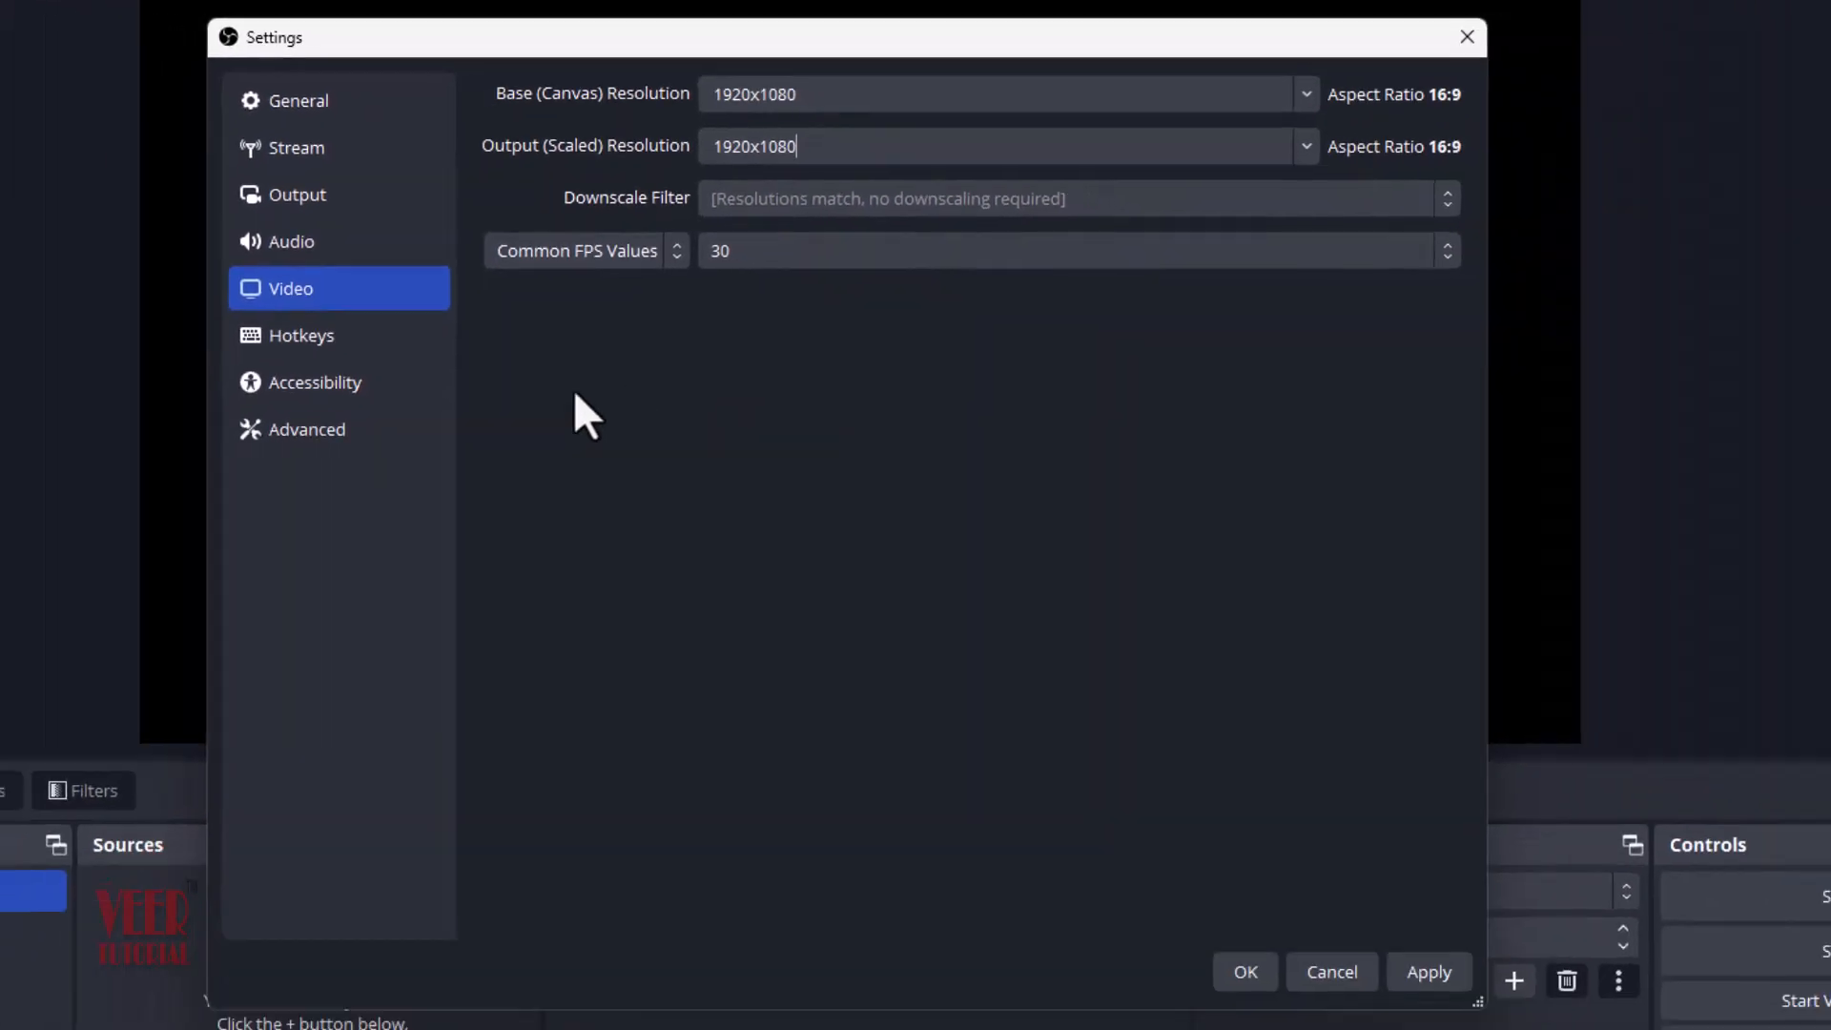
Enable automatic remuxing of recordings to mp4 in the advanced settings, and save all settings.
{"action": "left_click", "coordinate": [200, 584]}
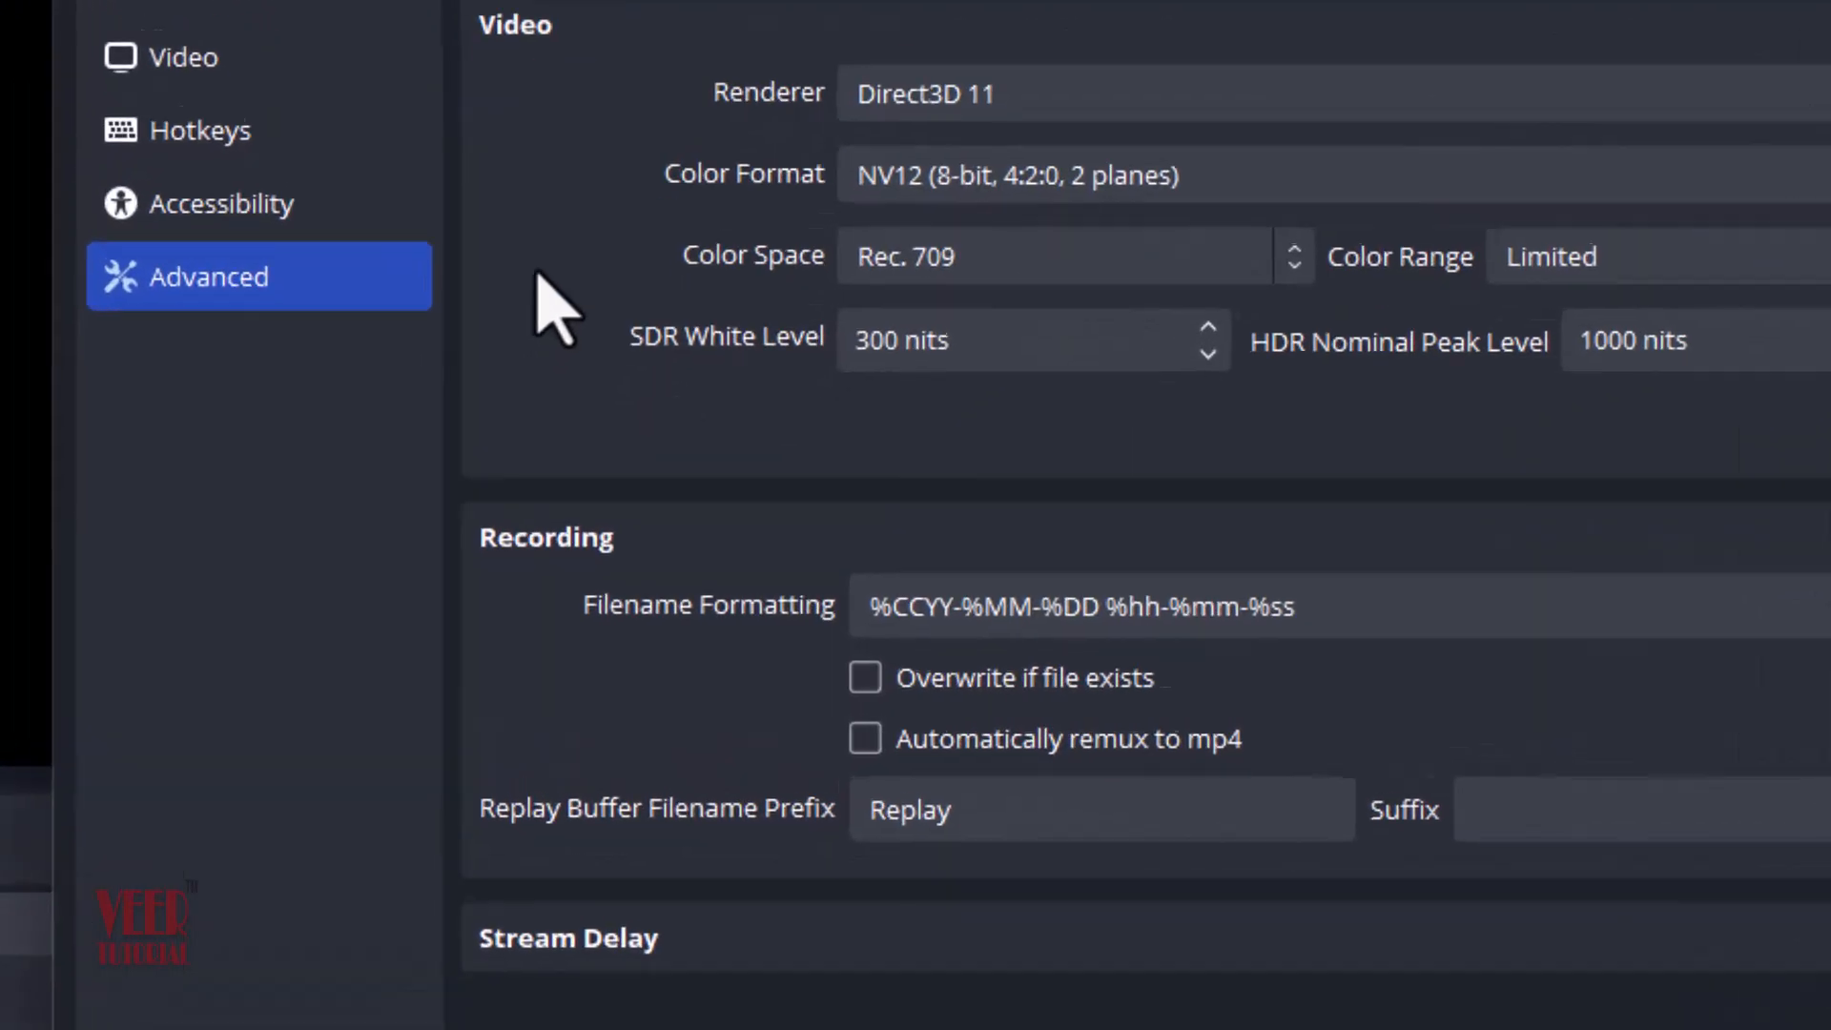
{"action": "scroll", "coordinate": [539, 286], "scroll_direction": "down", "scroll_amount": 3}
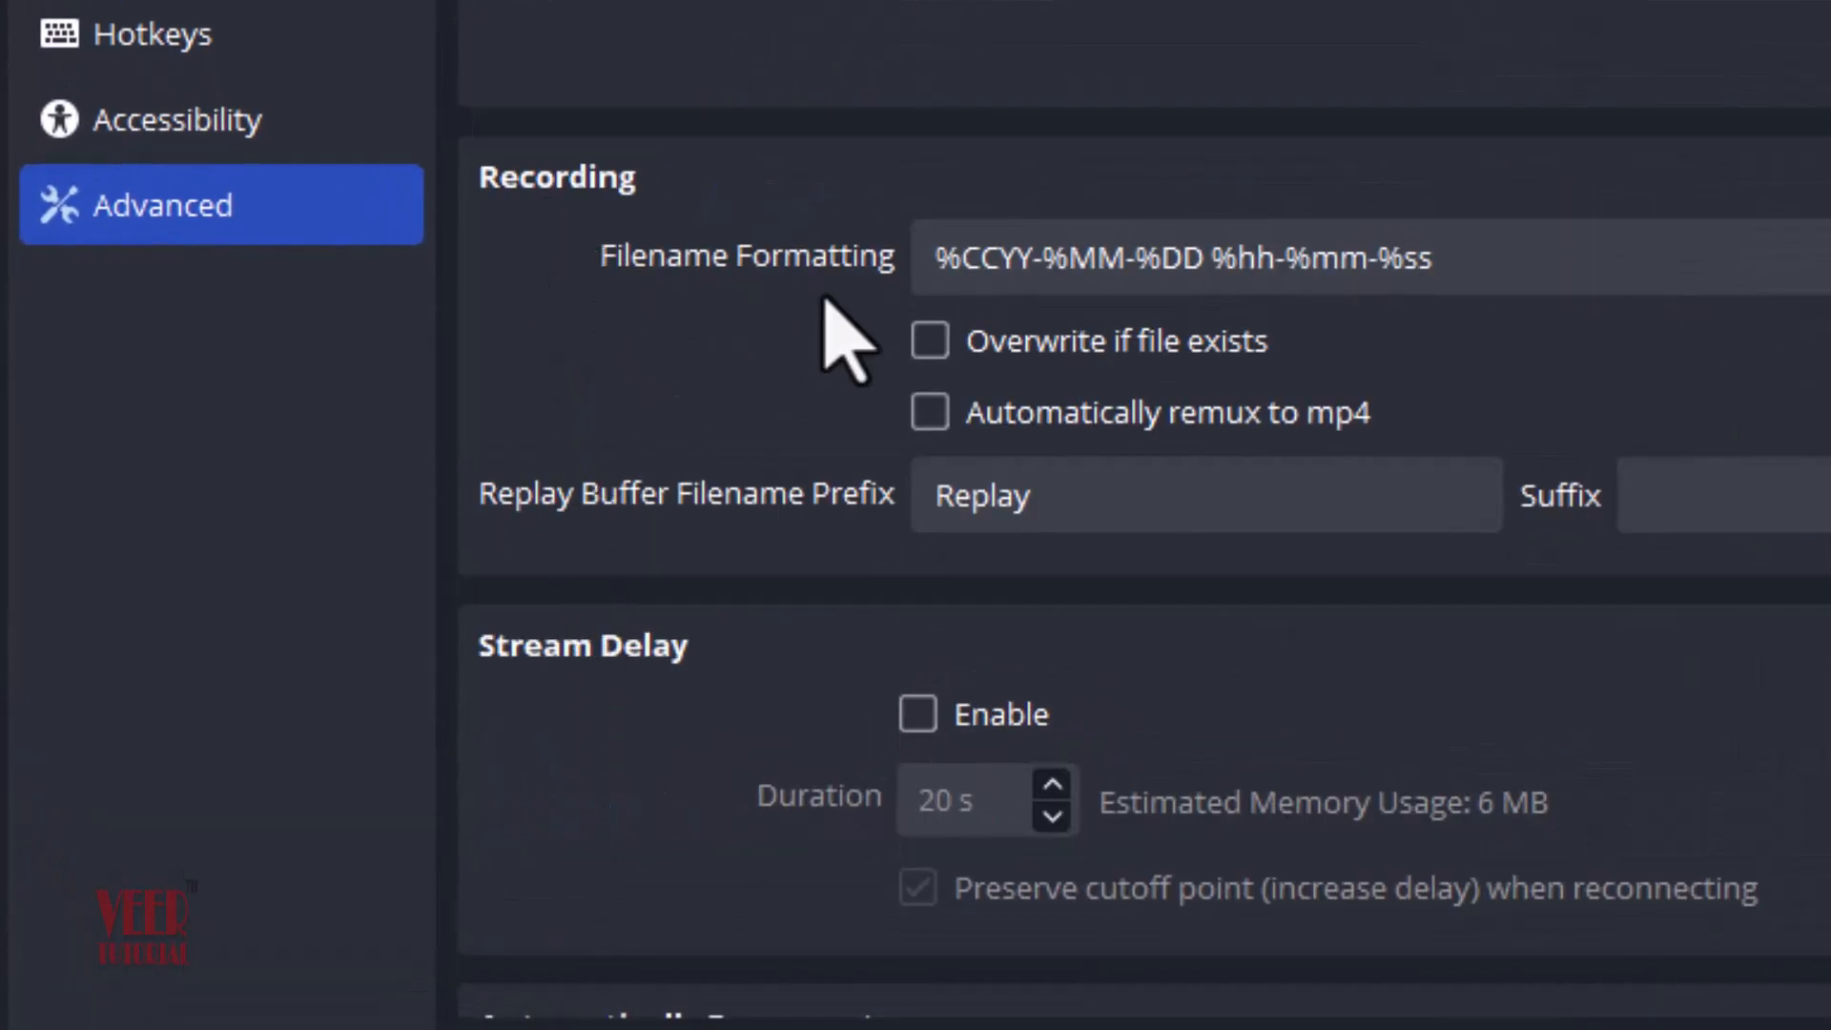
{"action": "left_click", "coordinate": [942, 416]}
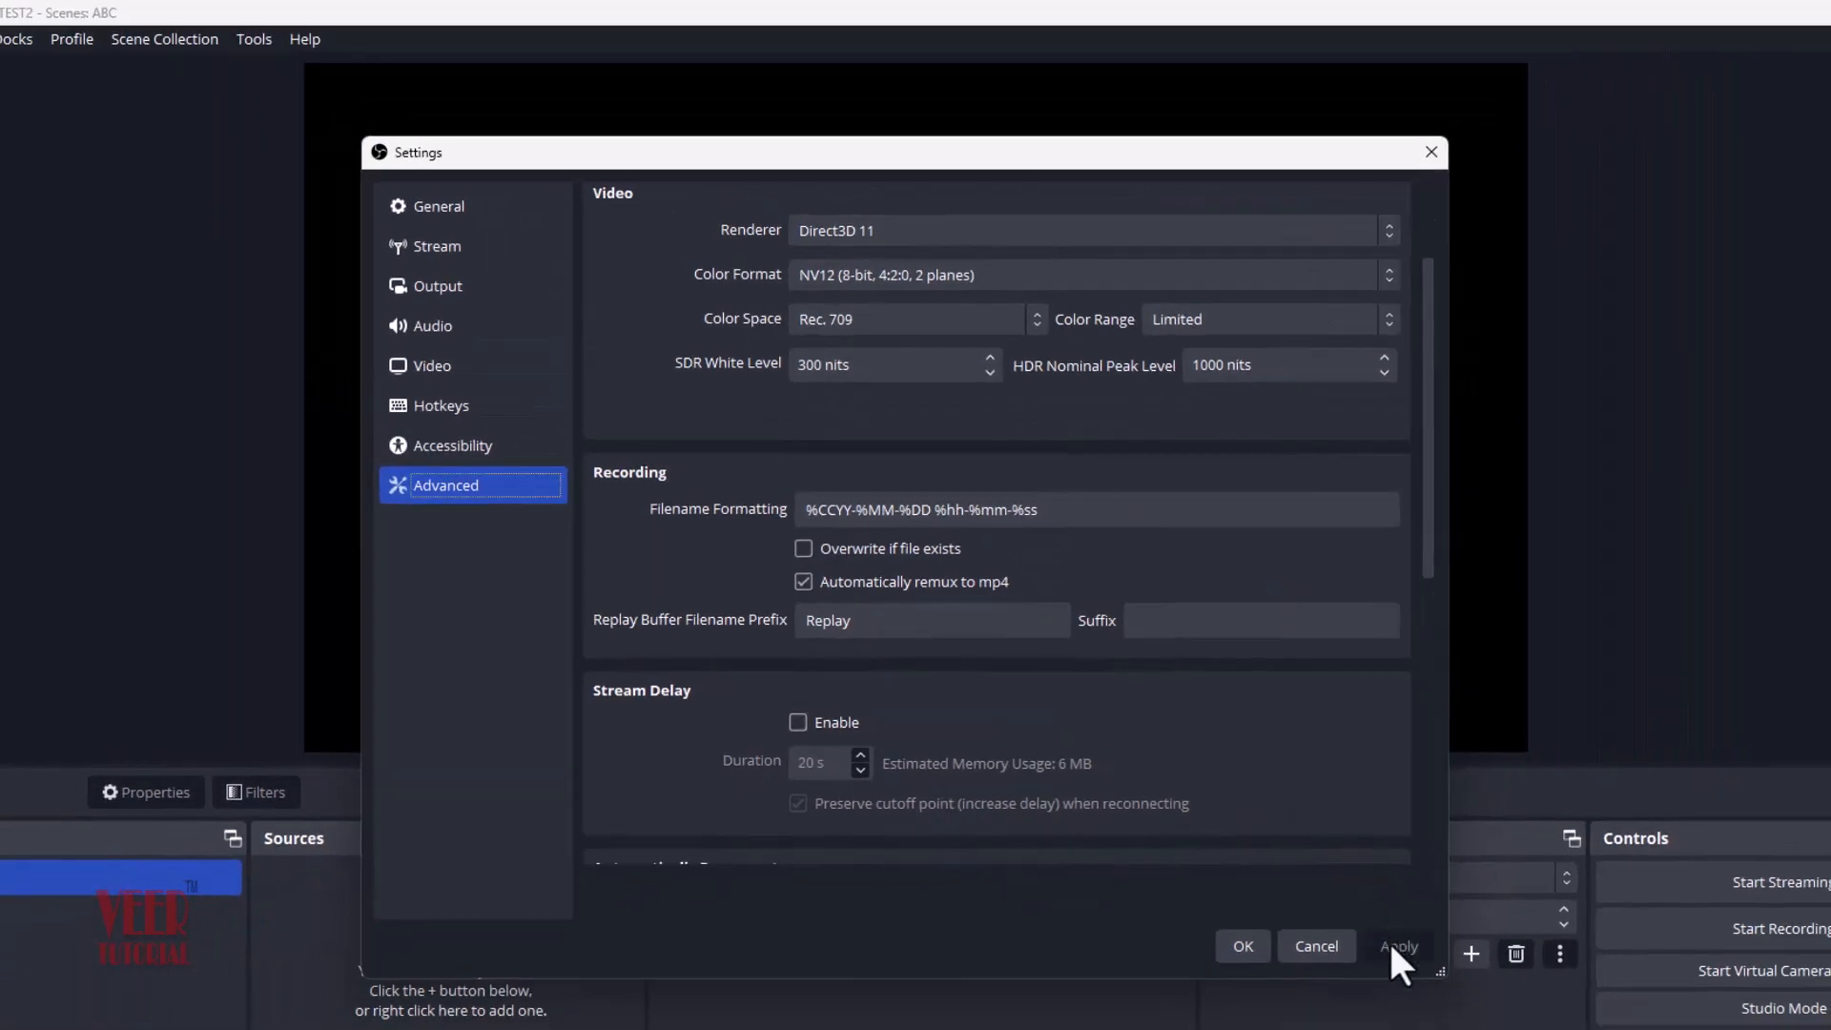
{"action": "left_click", "coordinate": [1238, 948]}
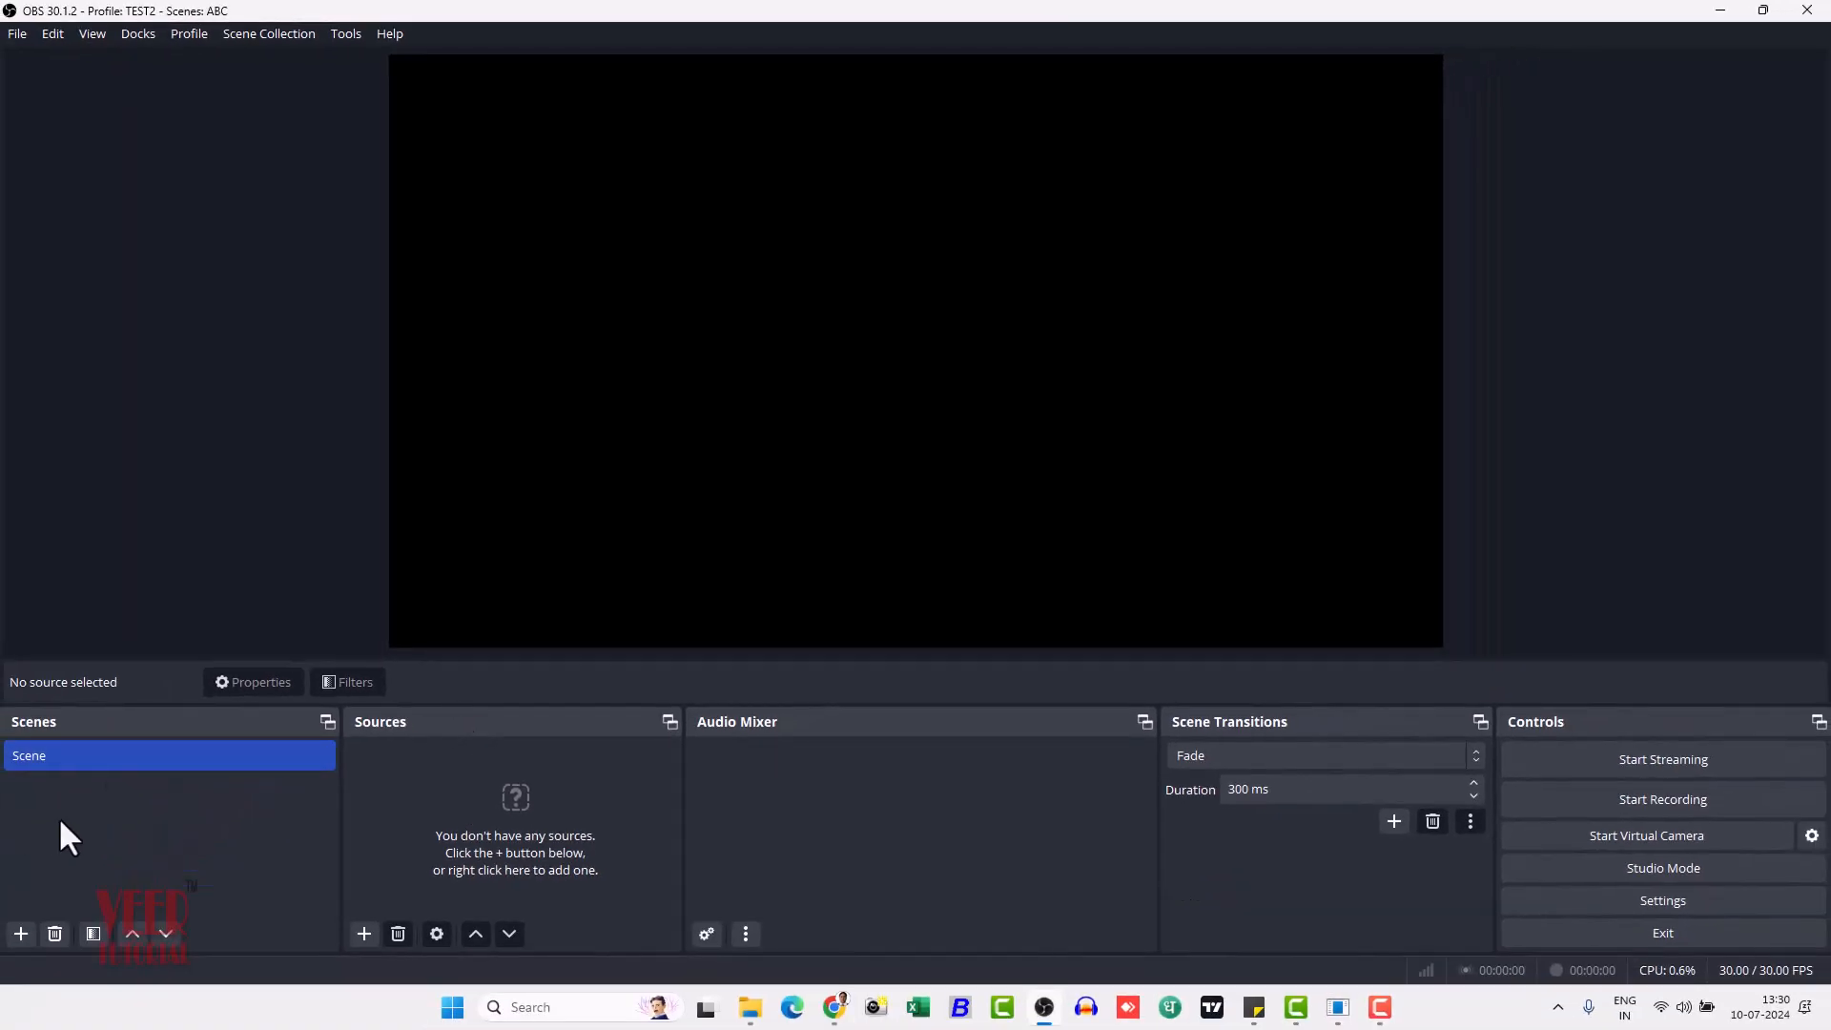
{"action": "right_click", "coordinate": [101, 753]}
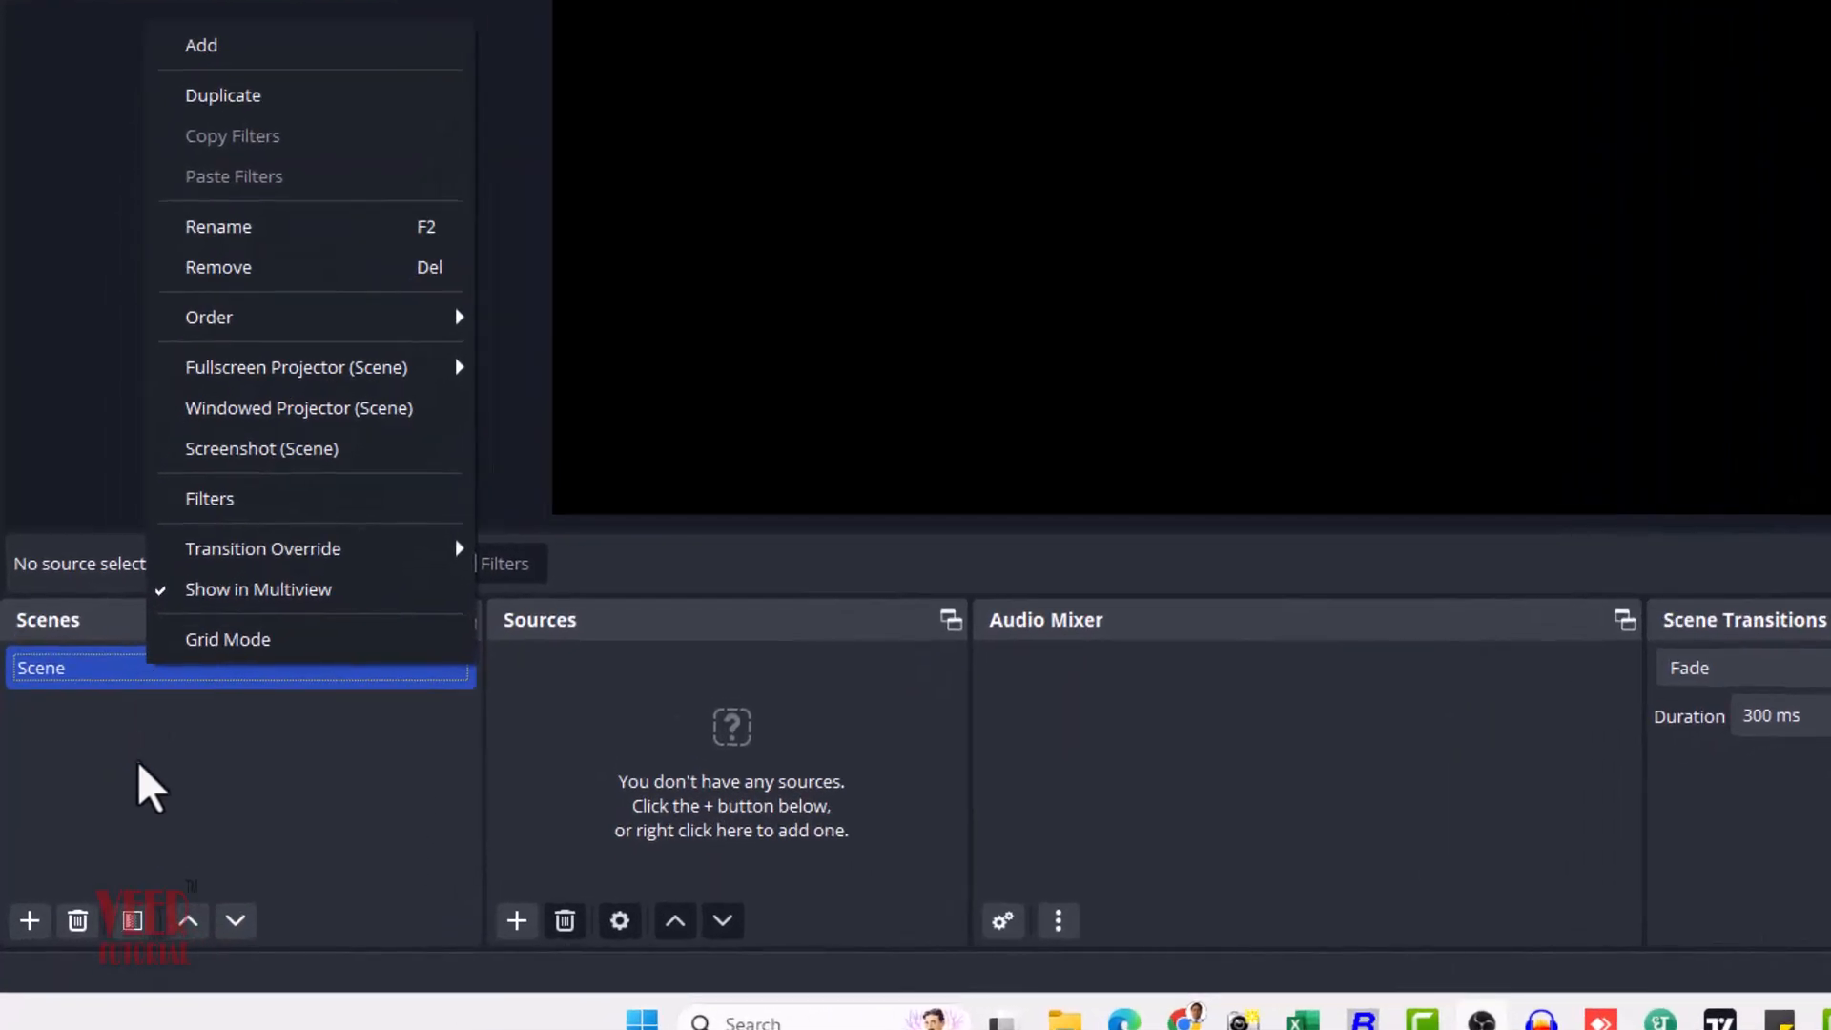
{"action": "left_click", "coordinate": [558, 725]}
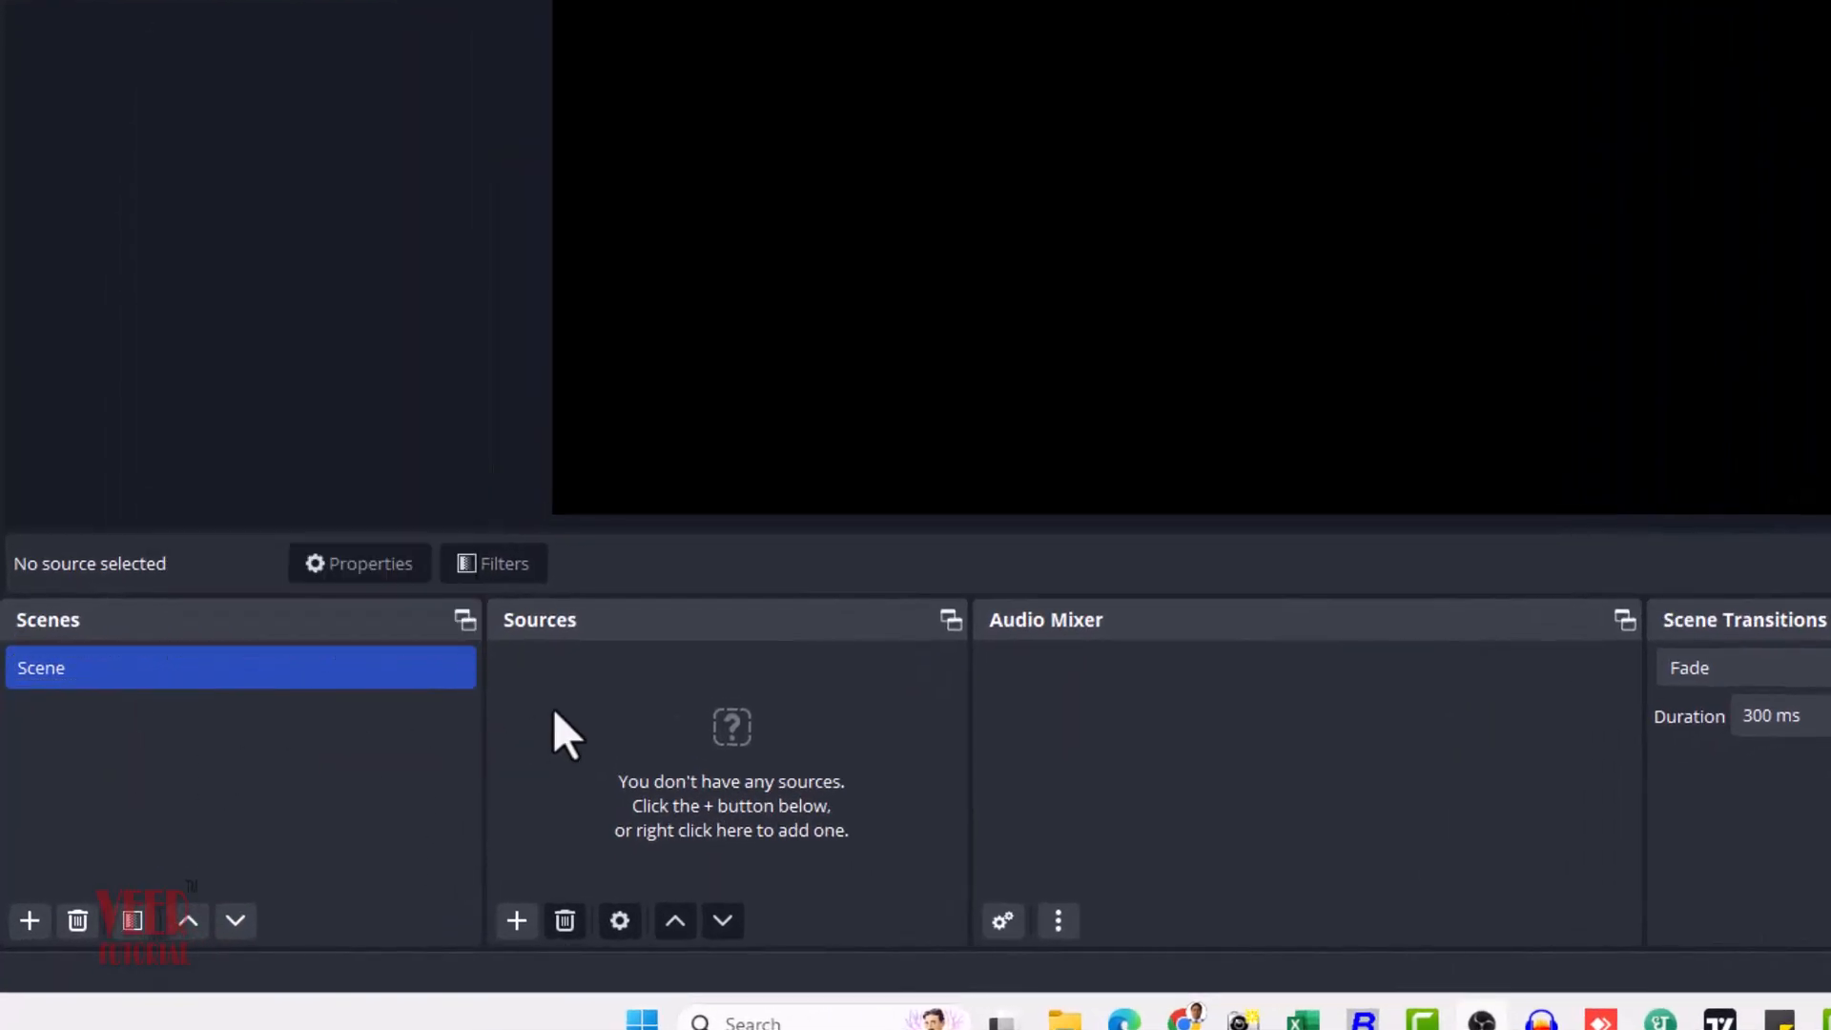
Add an Audio Input Capture source using Microphone (Yeti Stereo Microphone) and lower its volume to about -28.2 dB.
{"action": "left_click", "coordinate": [515, 920]}
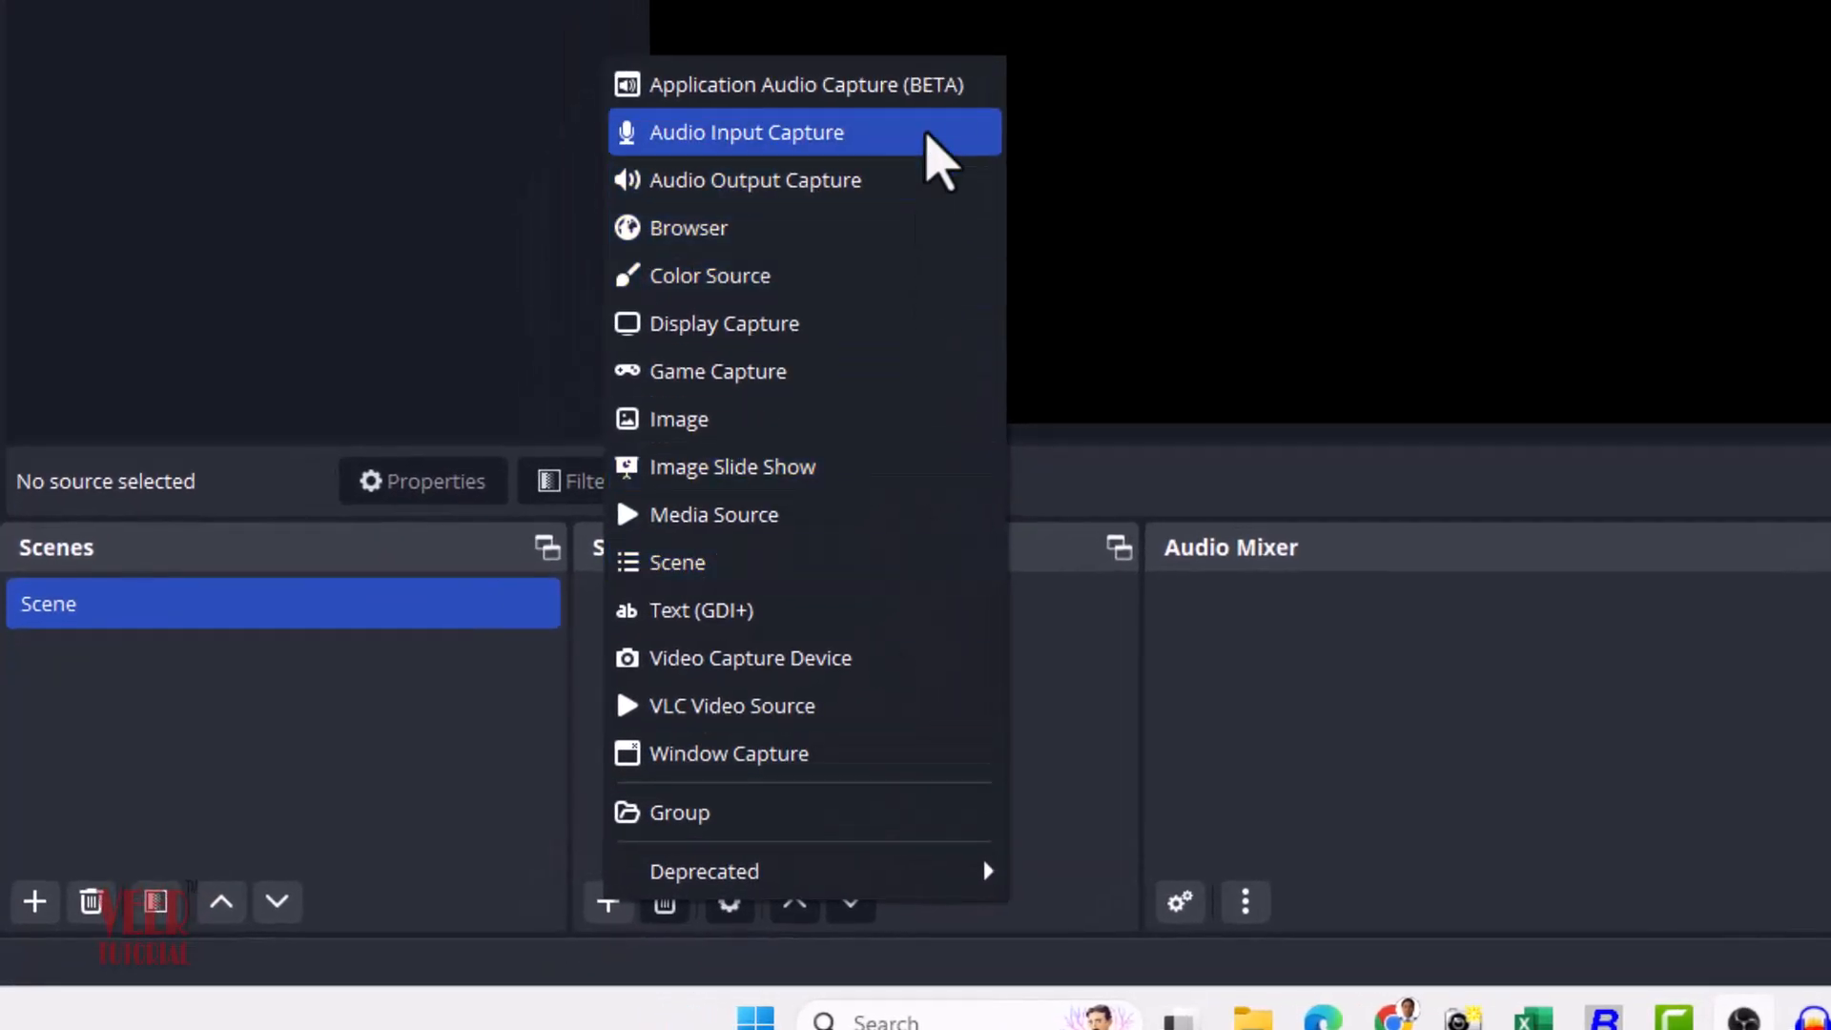
{"action": "left_click", "coordinate": [940, 157]}
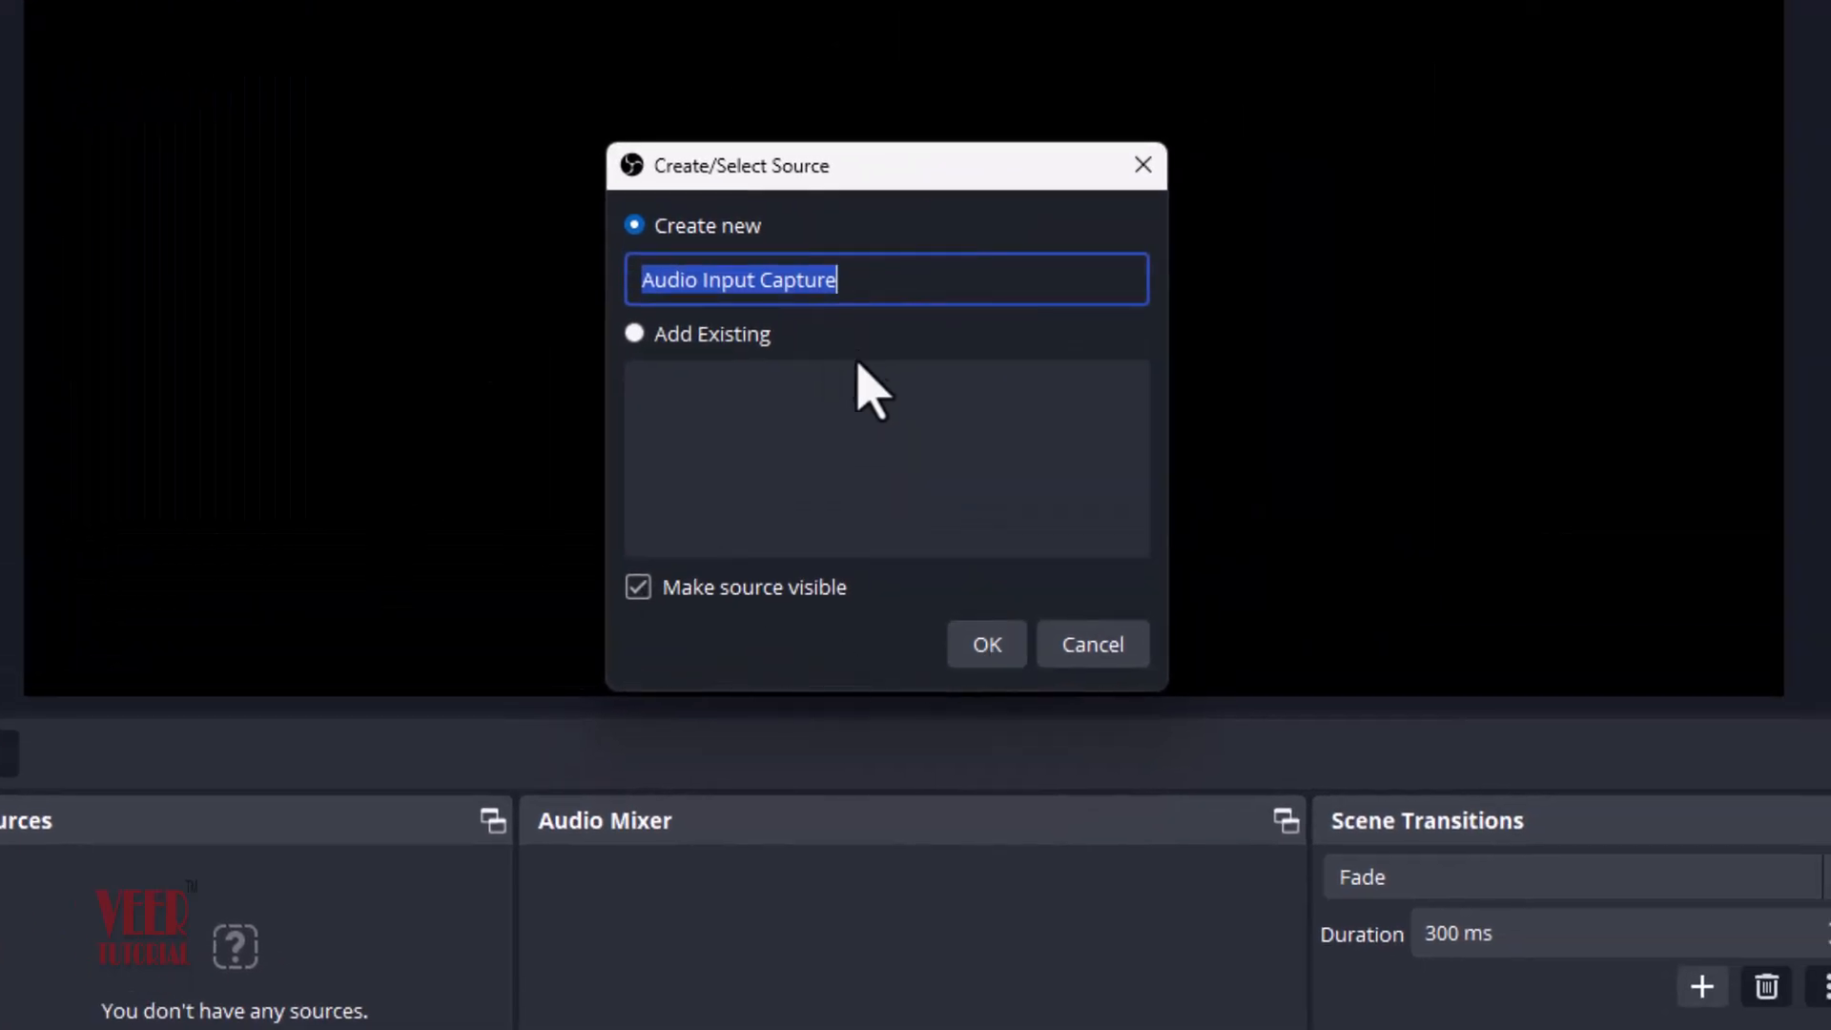
{"action": "left_click", "coordinate": [989, 648]}
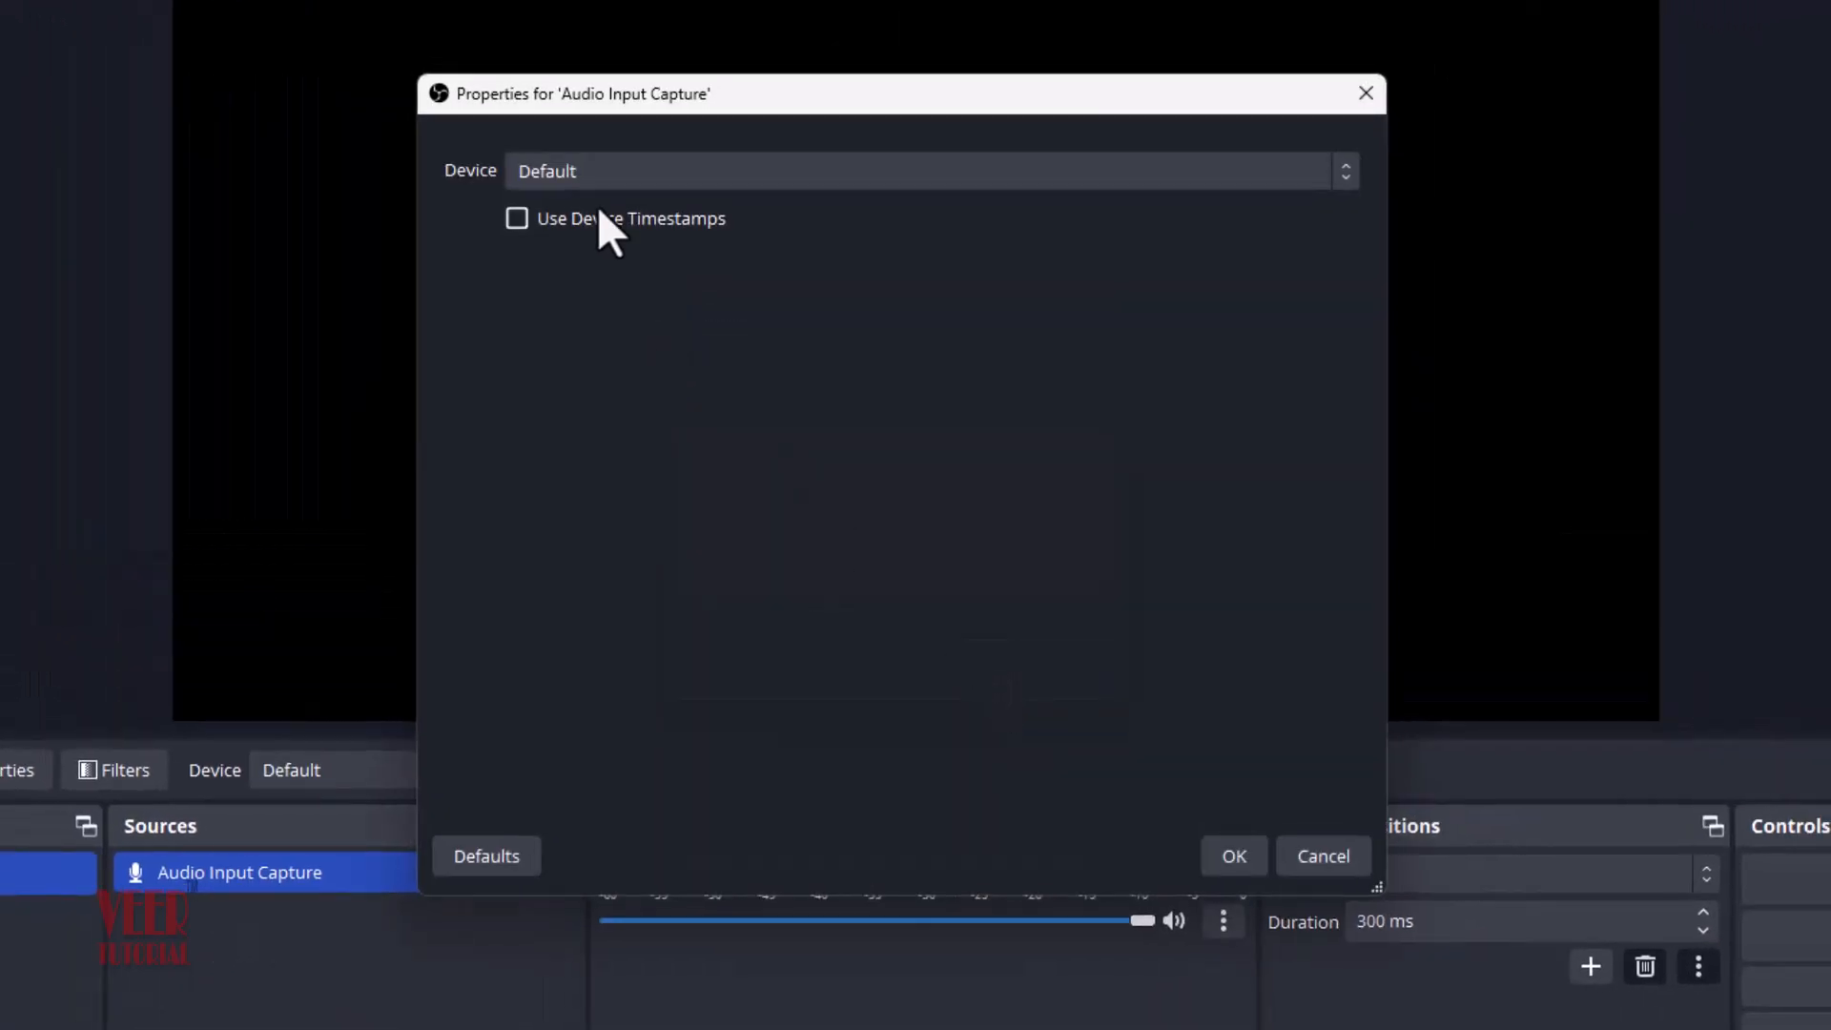
{"action": "left_click", "coordinate": [593, 172]}
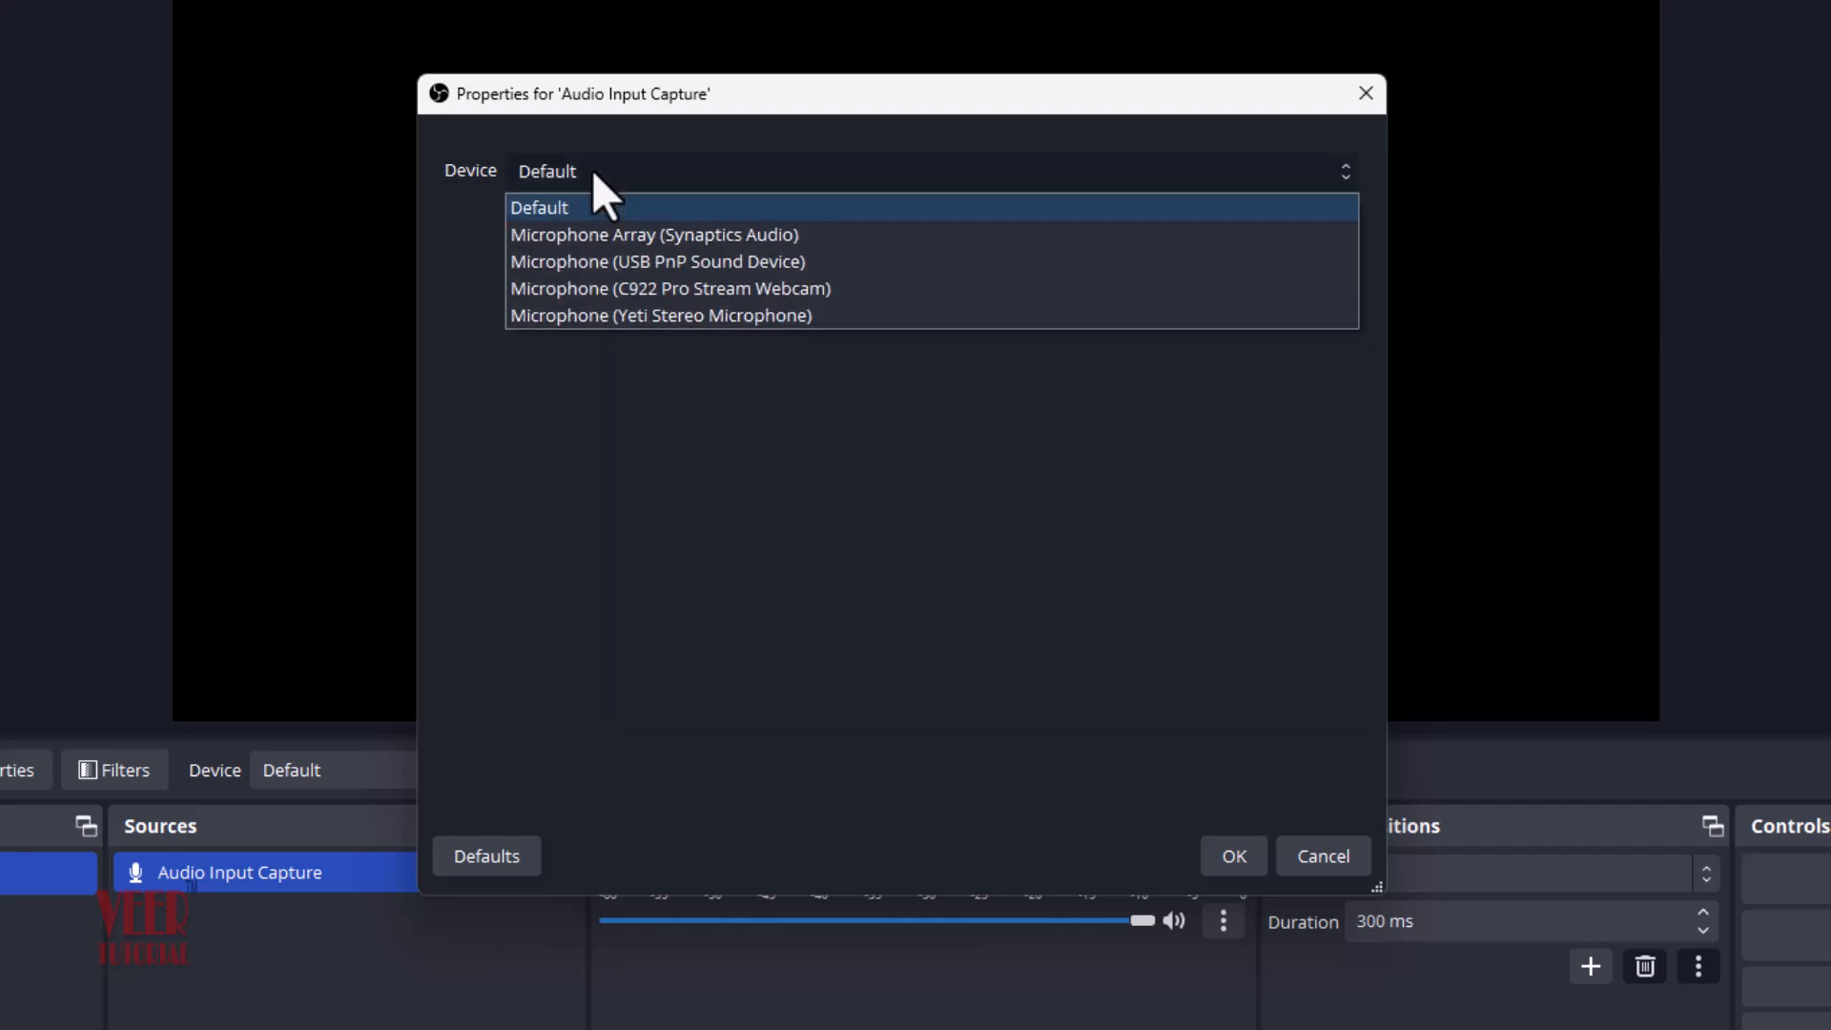
{"action": "left_click", "coordinate": [735, 316]}
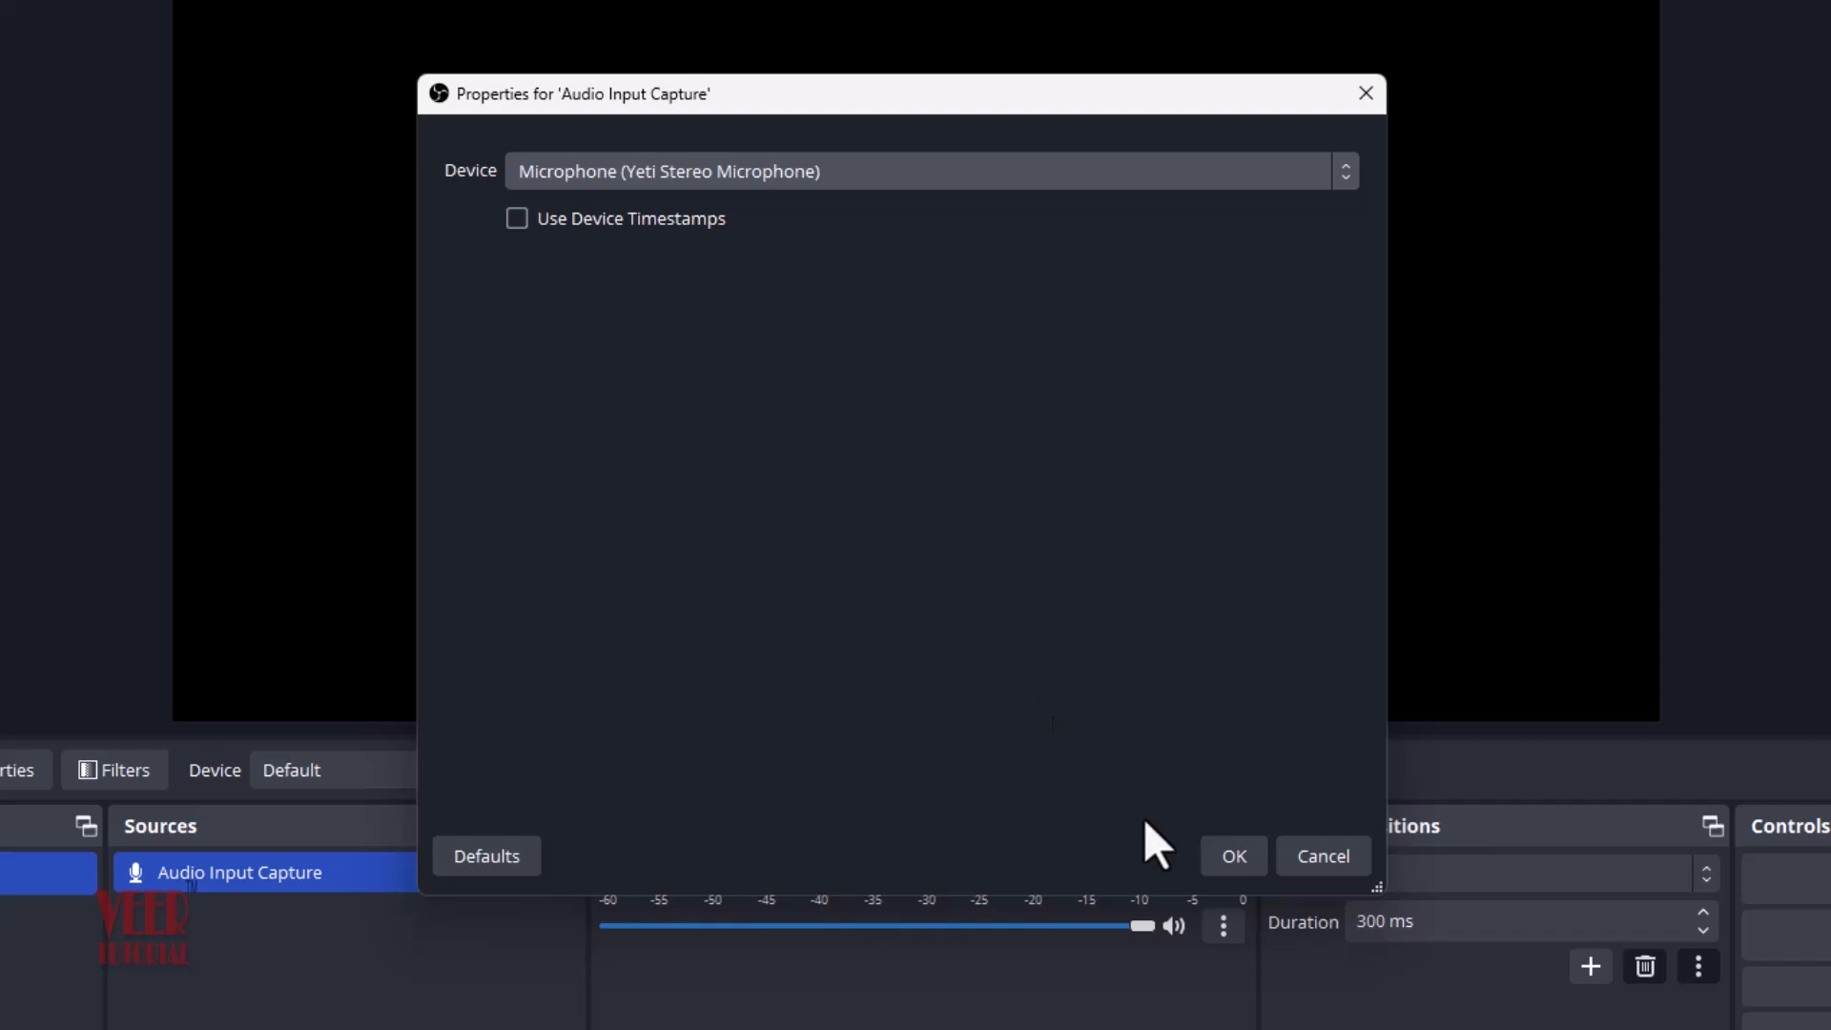
{"action": "left_click", "coordinate": [1231, 856]}
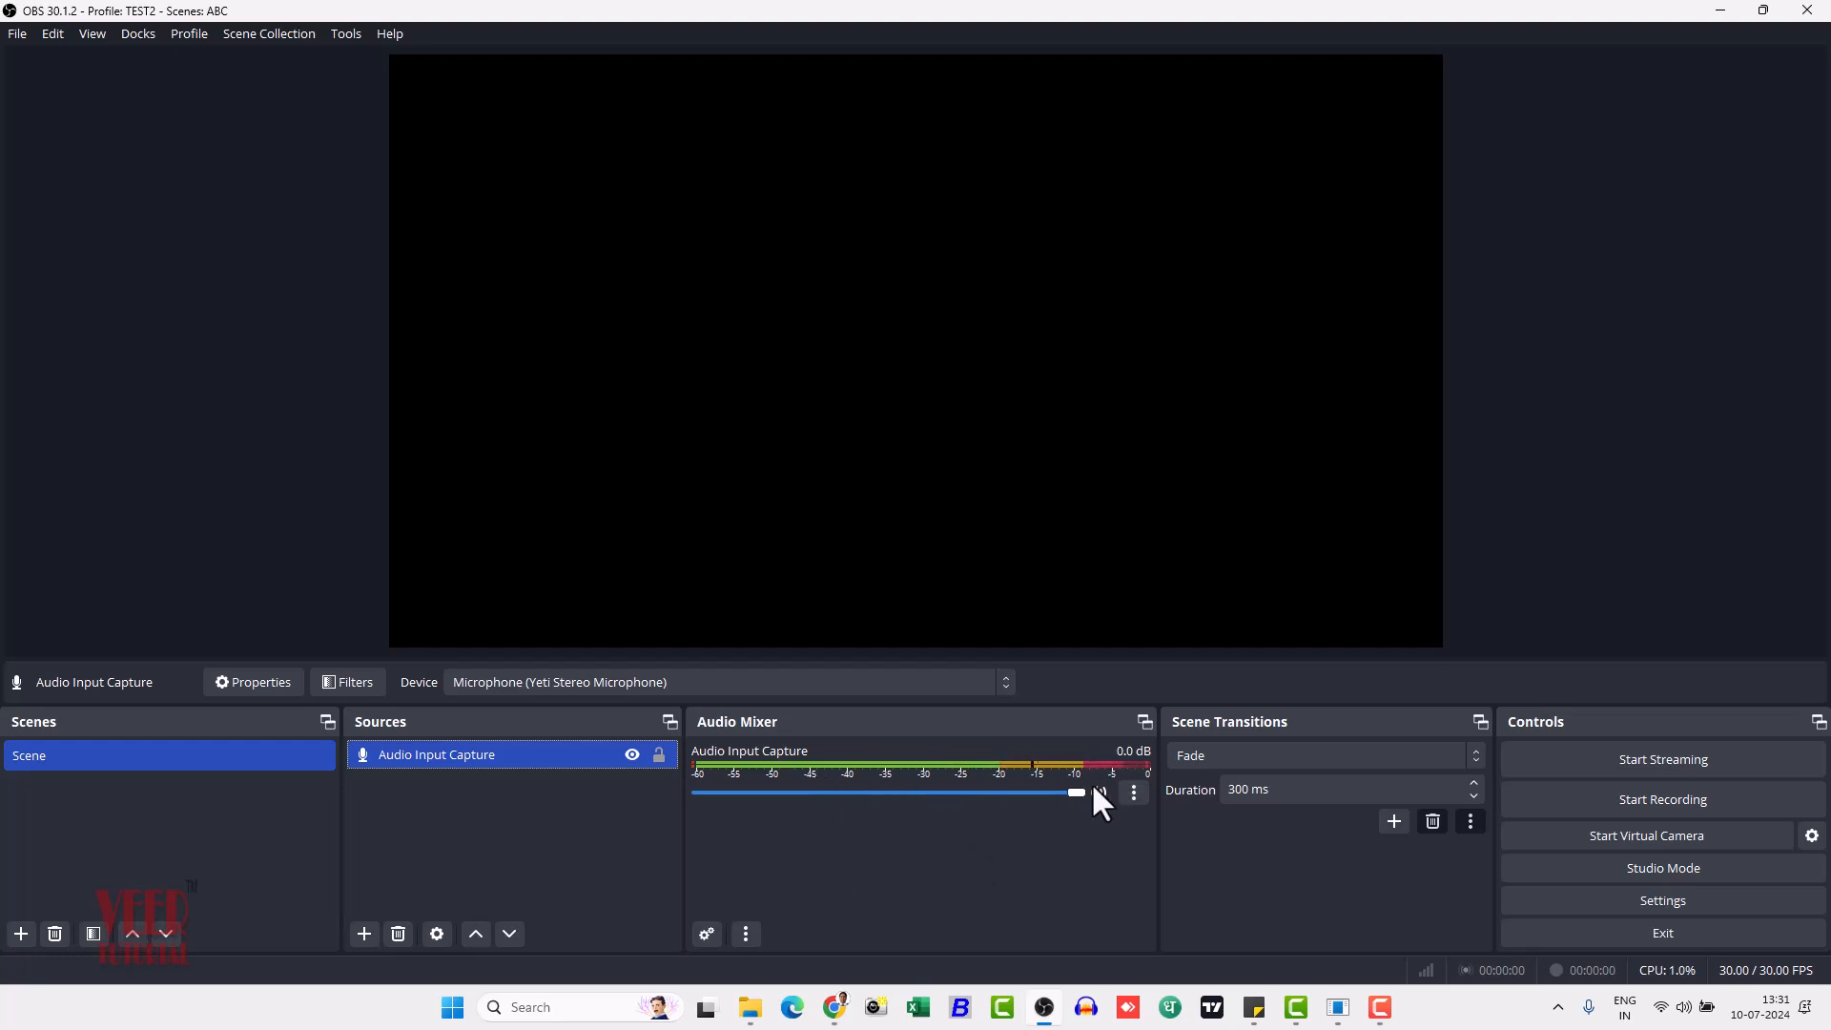
{"action": "left_click_drag", "start_coordinate": [1075, 793], "coordinate": [847, 797]}
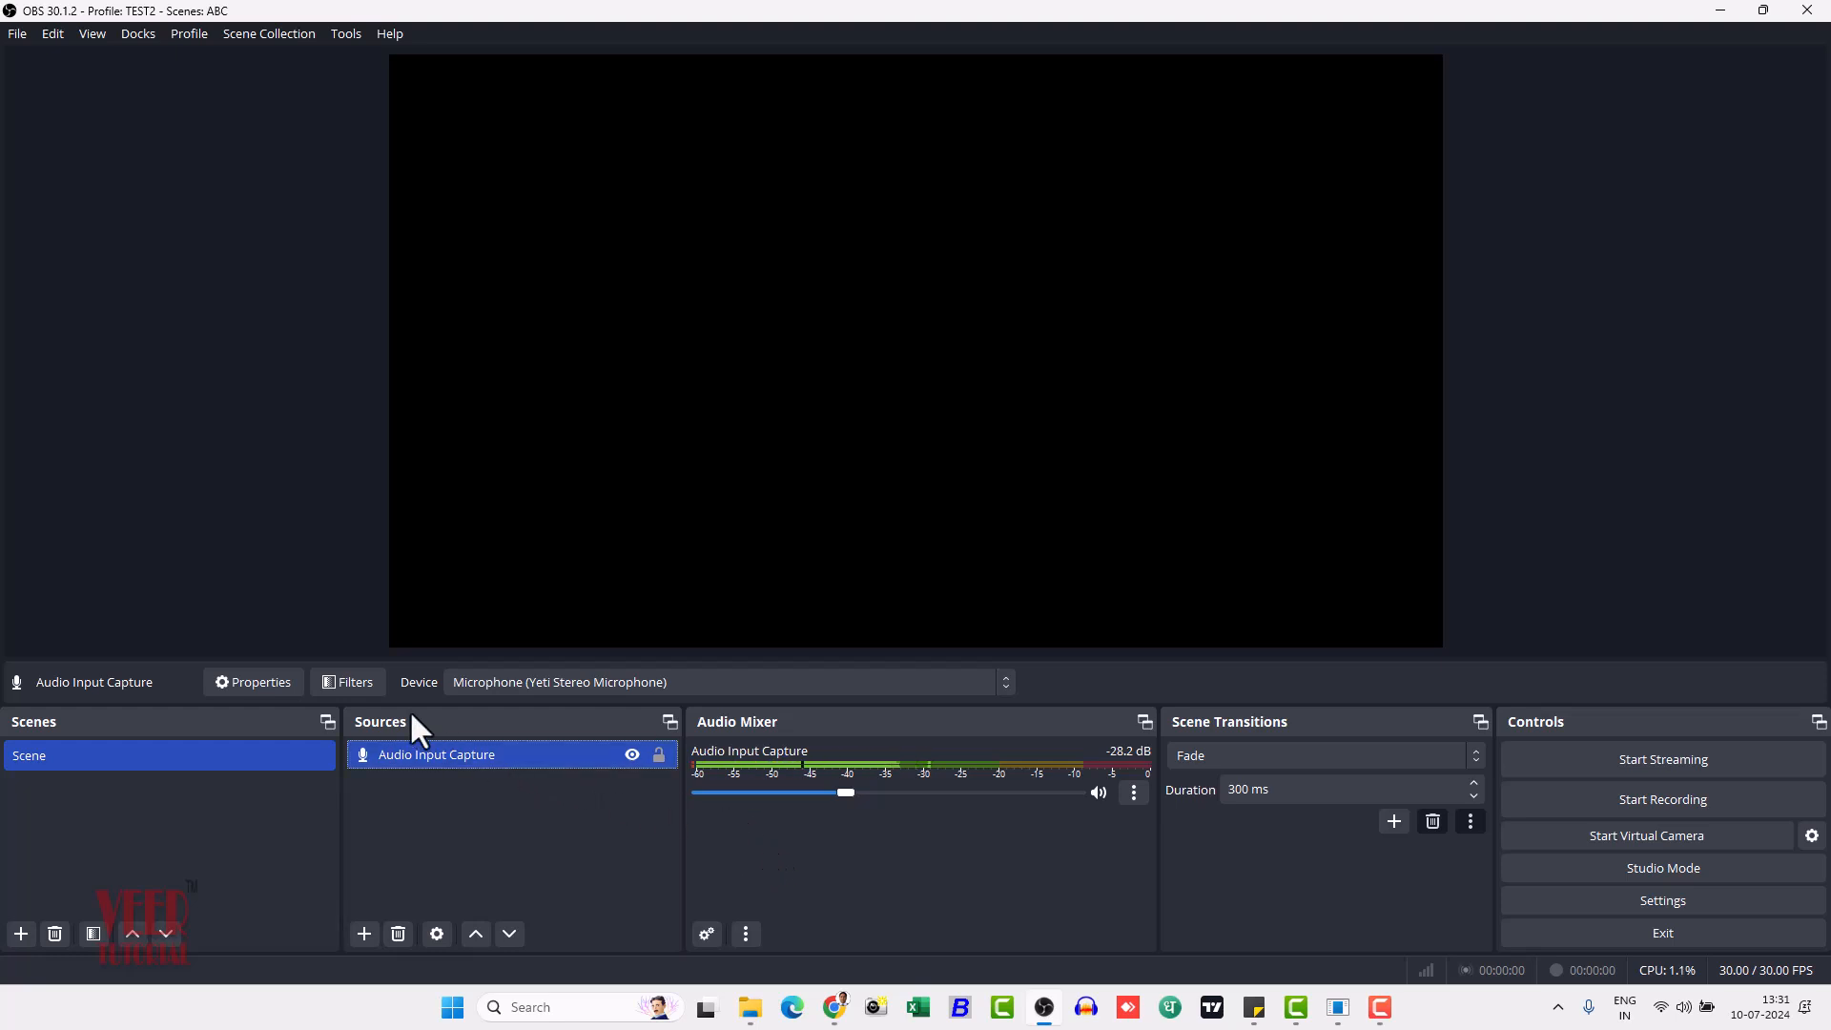
Add a Noise Suppression filter to the Audio Input Capture source.
{"action": "left_click", "coordinate": [361, 689]}
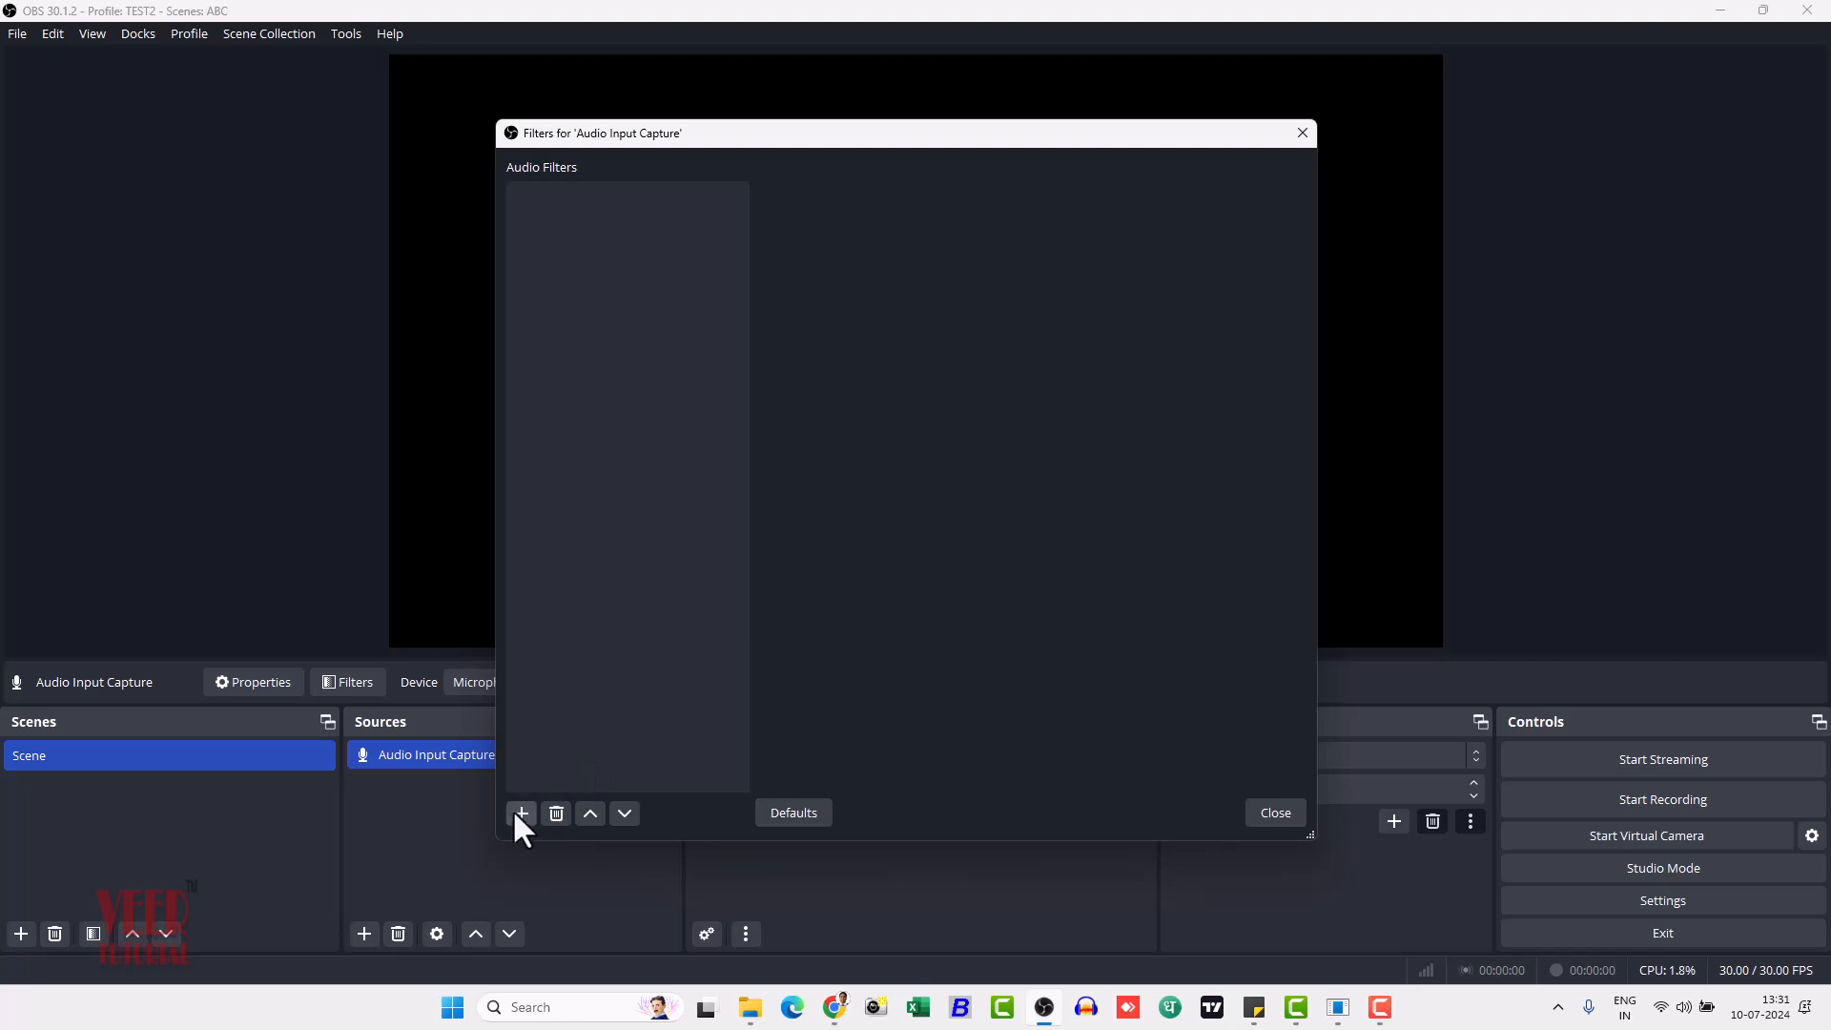
{"action": "left_click", "coordinate": [518, 812]}
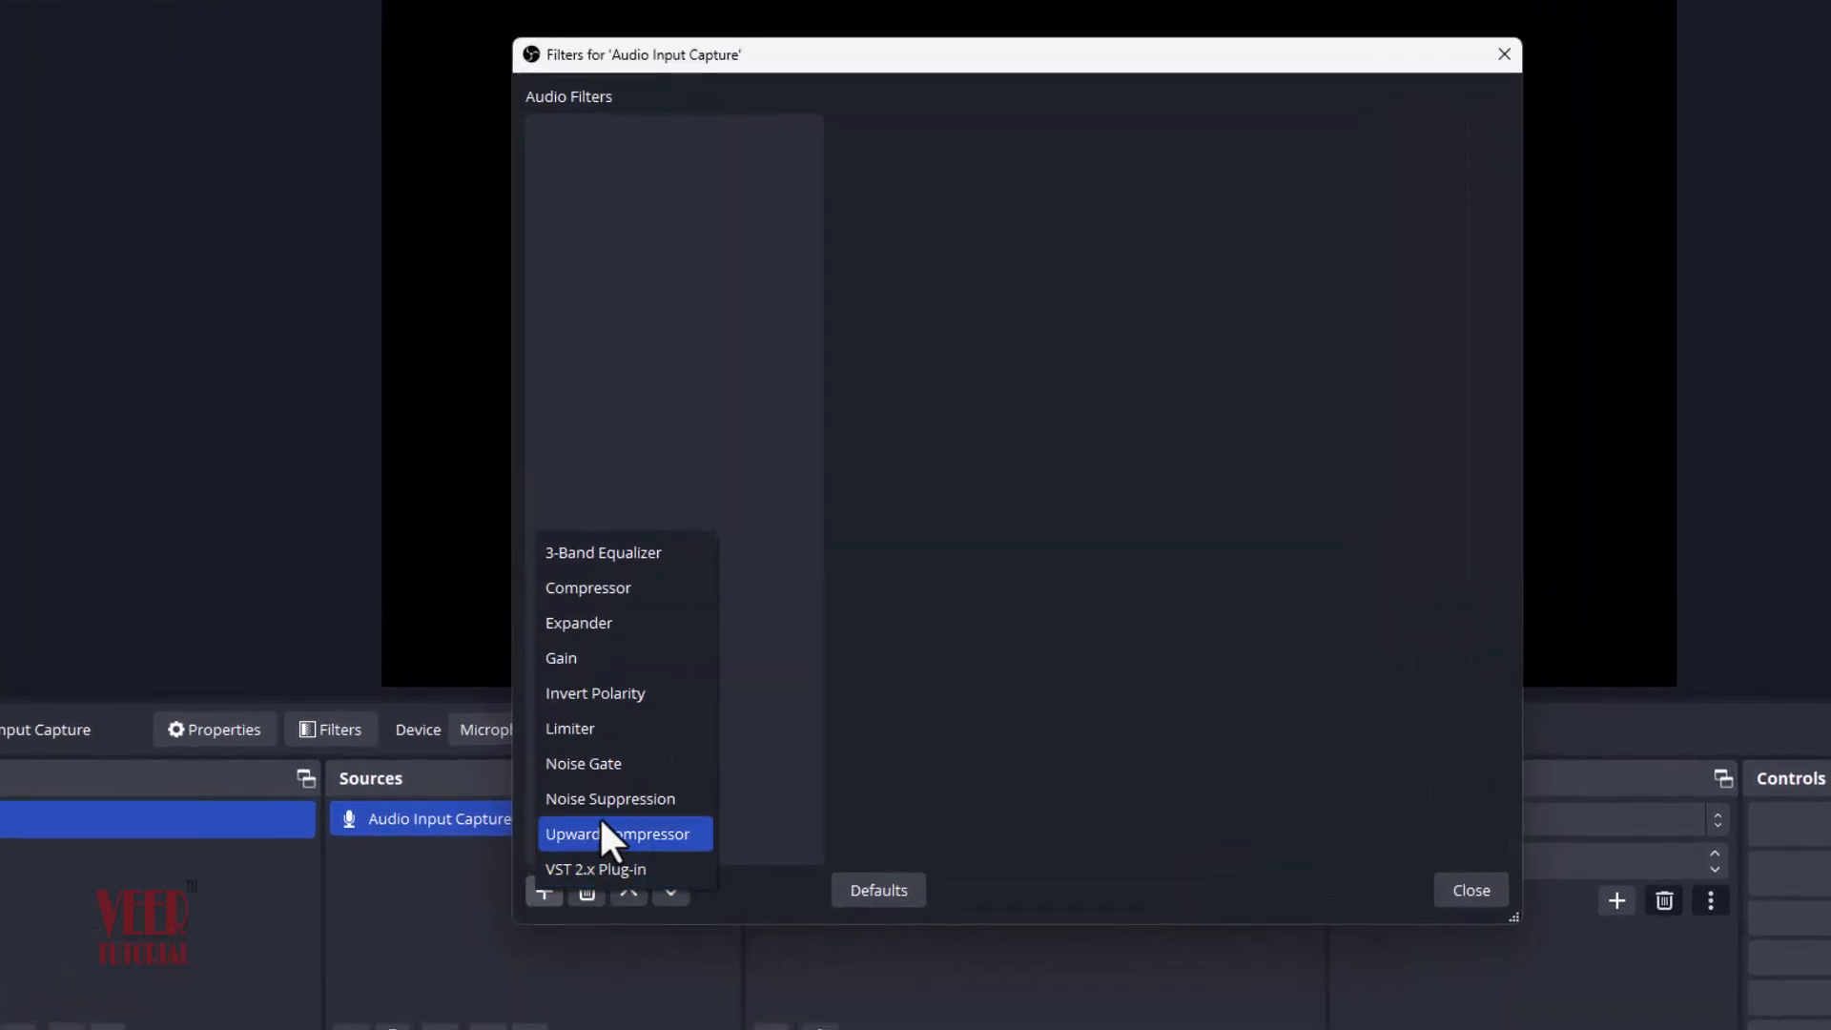
{"action": "left_click", "coordinate": [600, 799]}
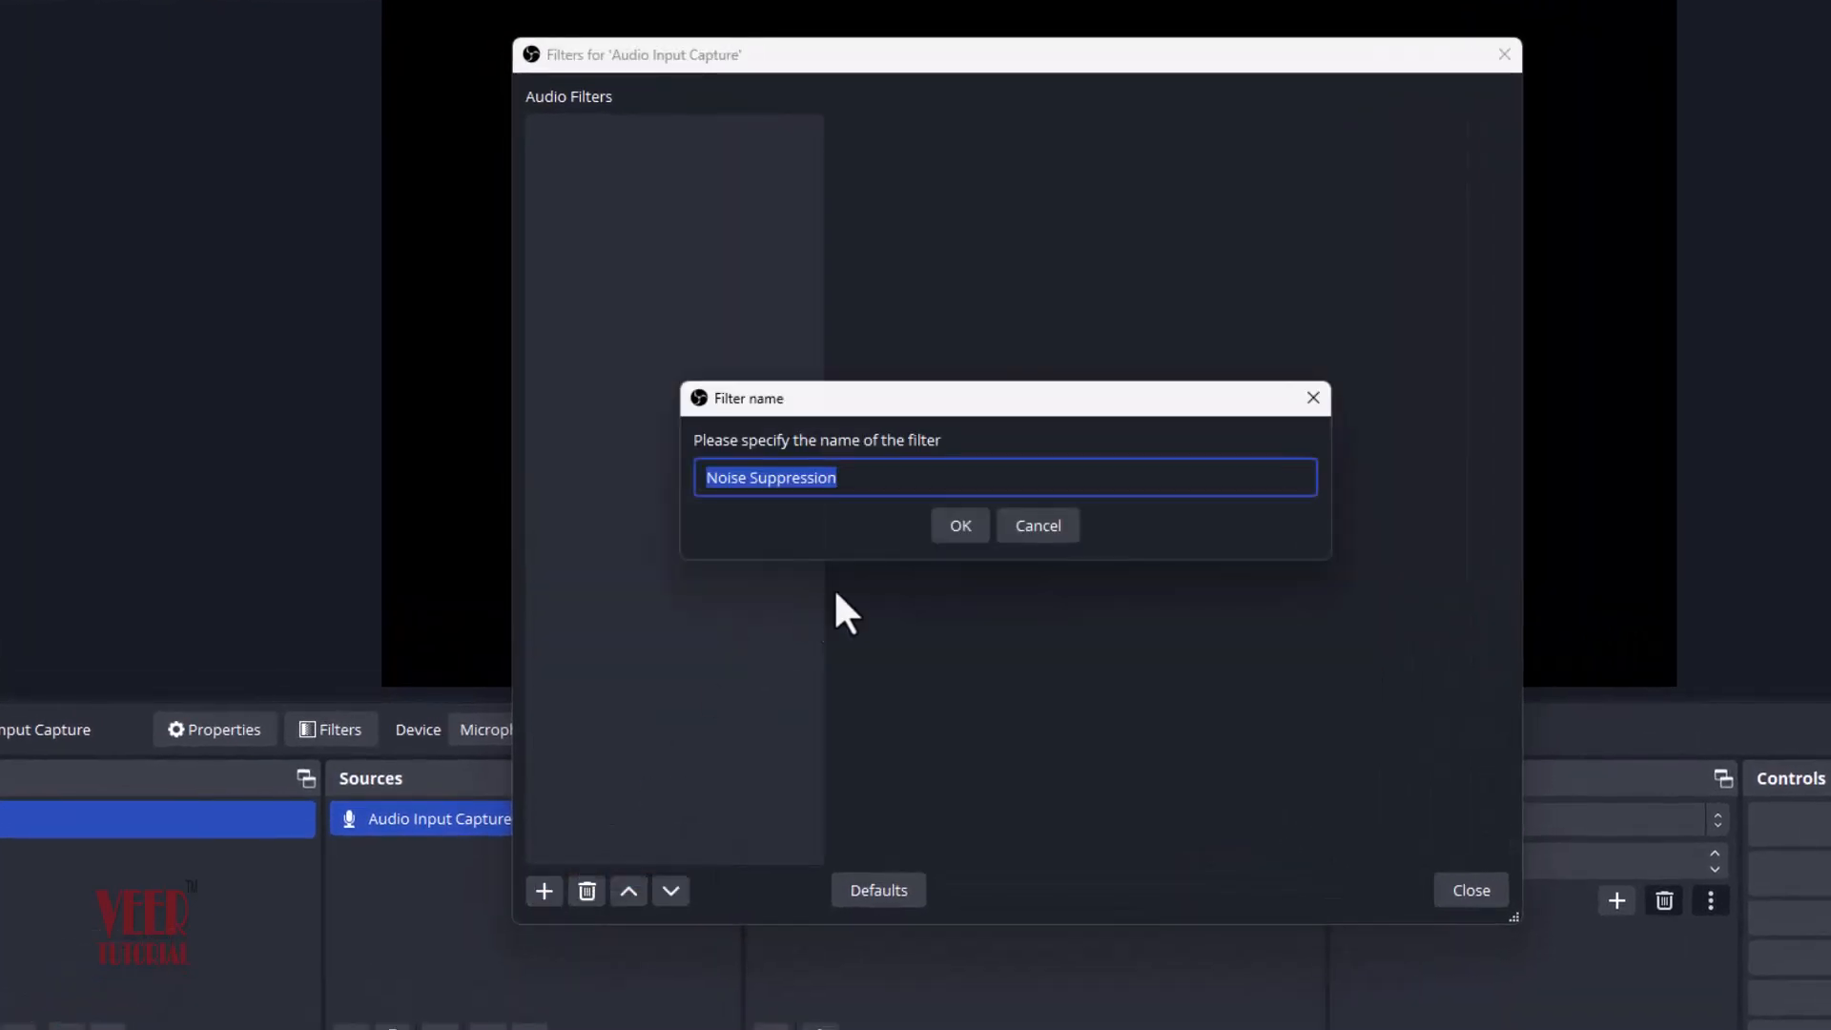
{"action": "left_click", "coordinate": [960, 526]}
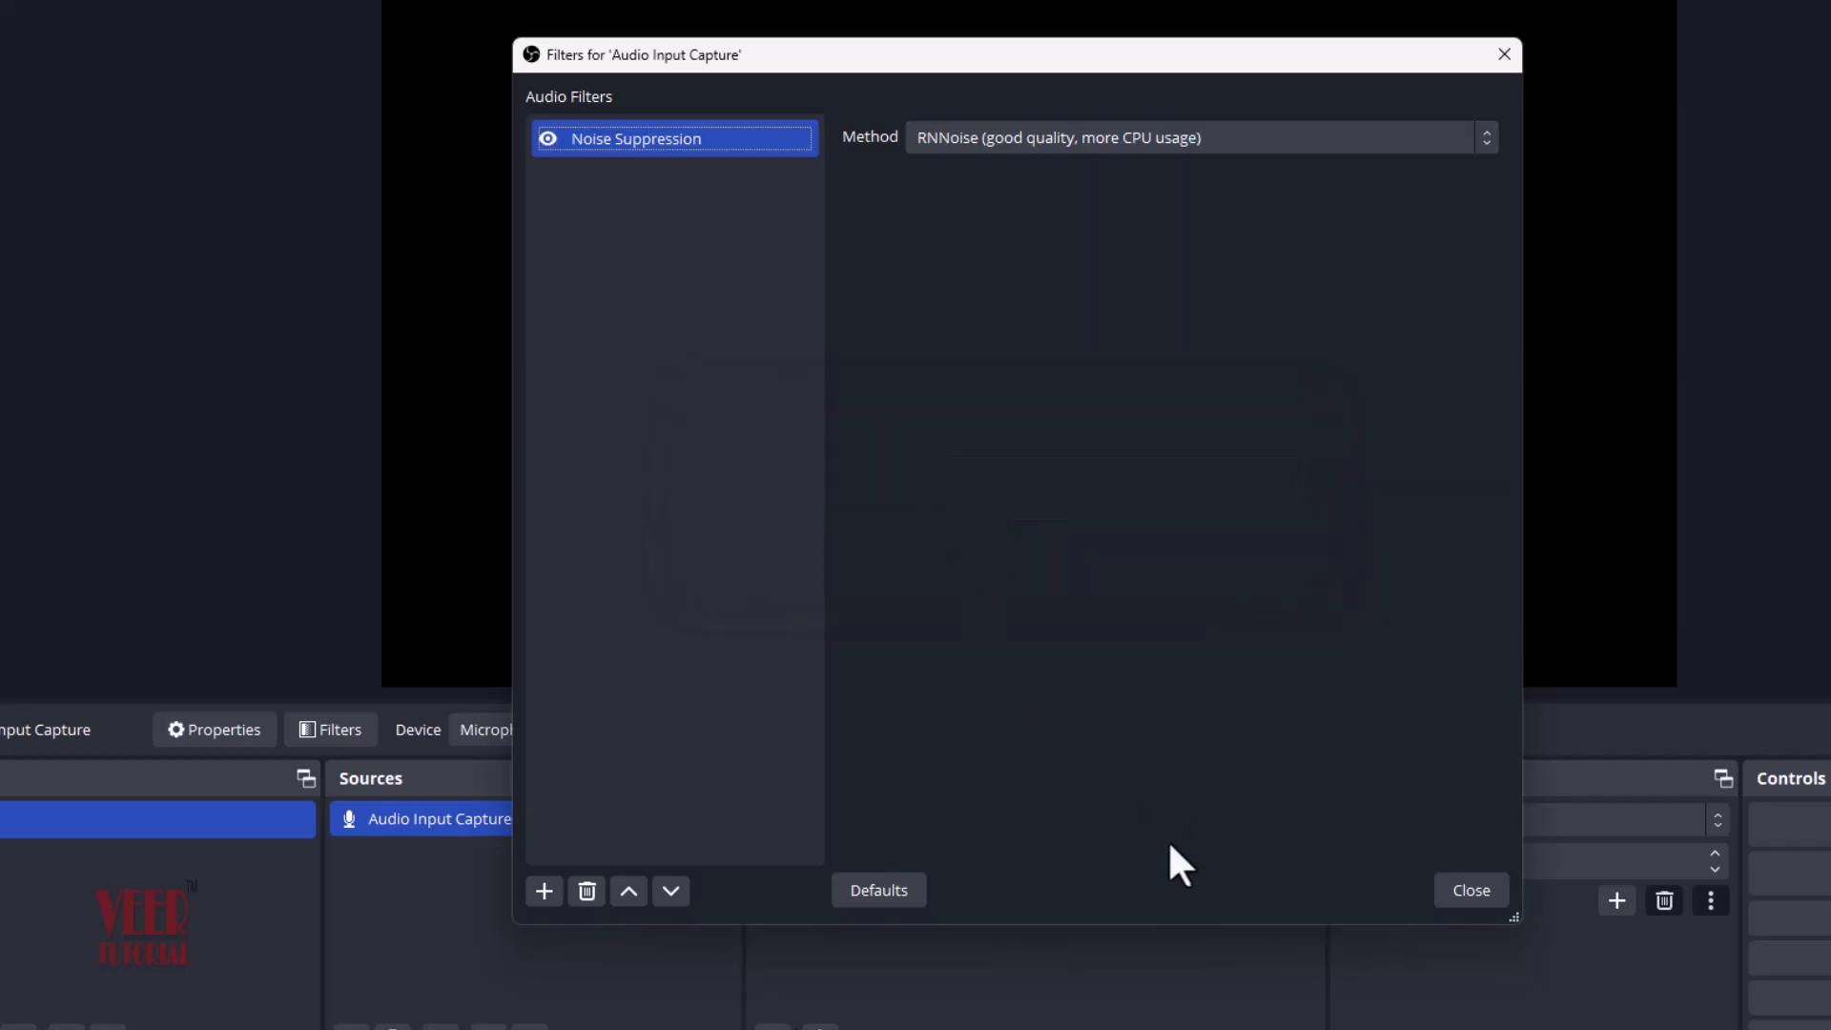
{"action": "left_click", "coordinate": [545, 890]}
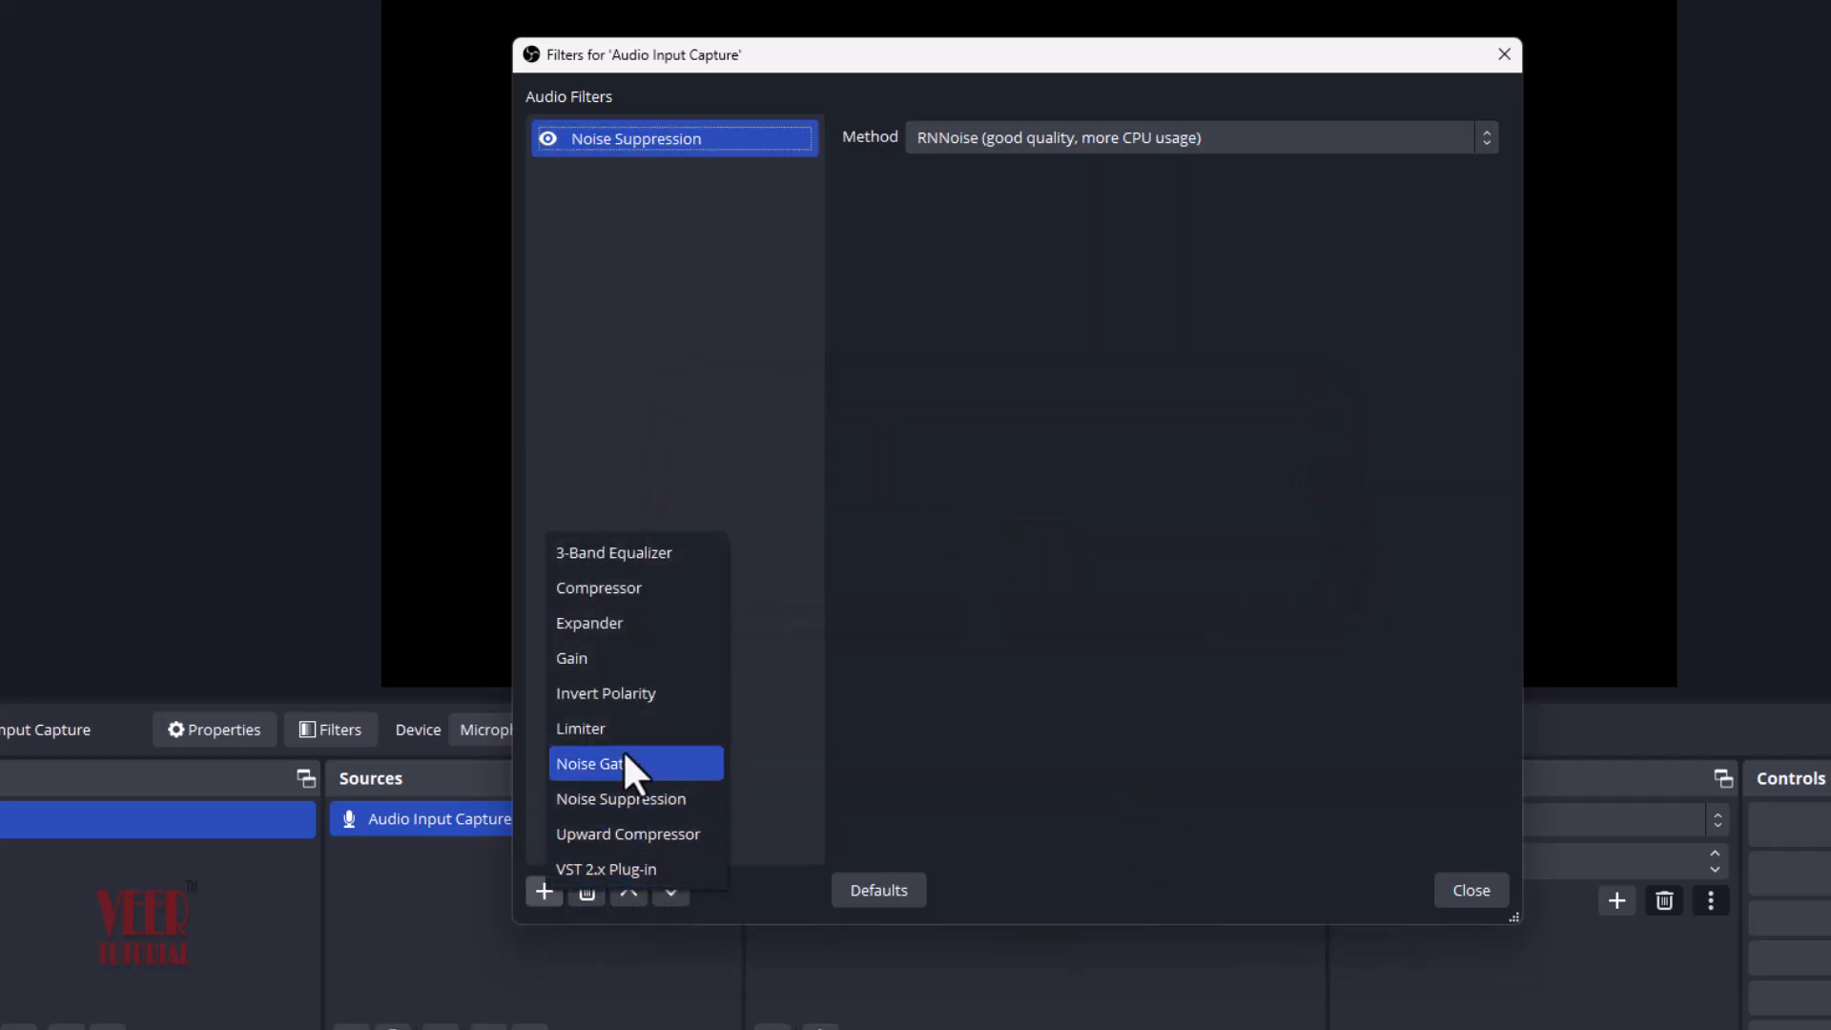
{"action": "left_click", "coordinate": [1058, 687]}
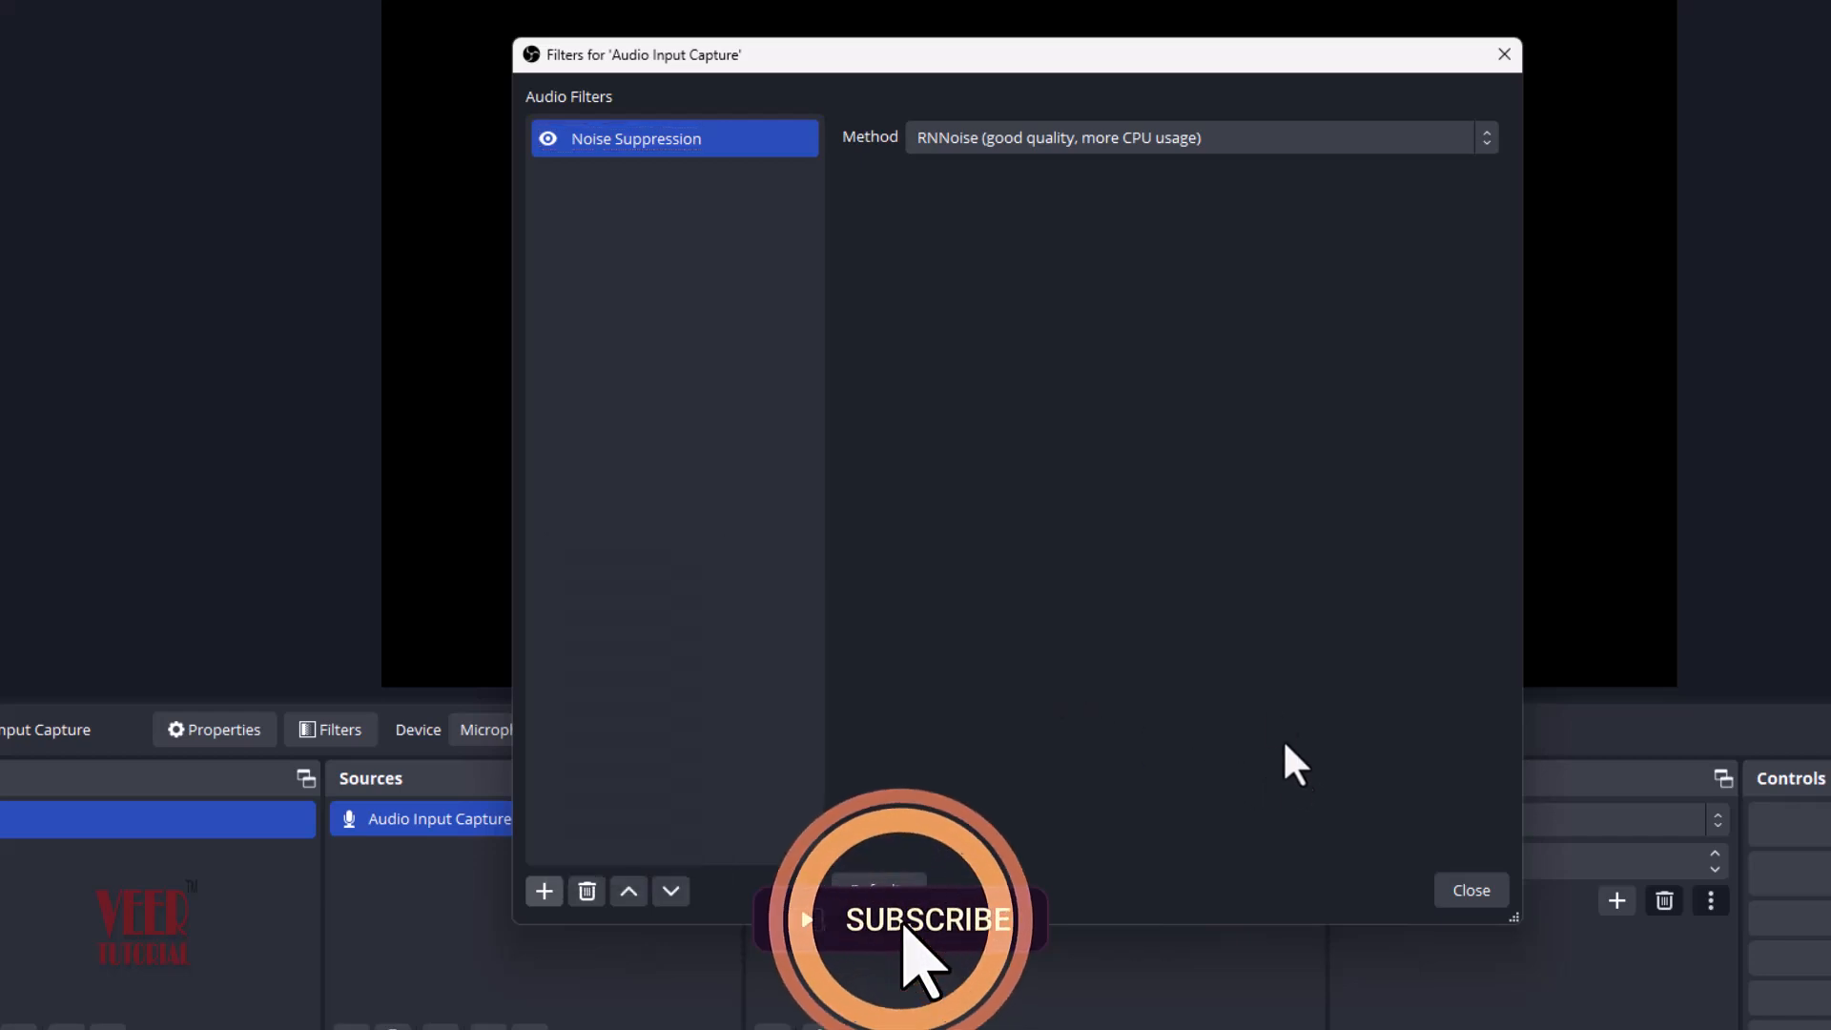
{"action": "left_click", "coordinate": [1451, 903]}
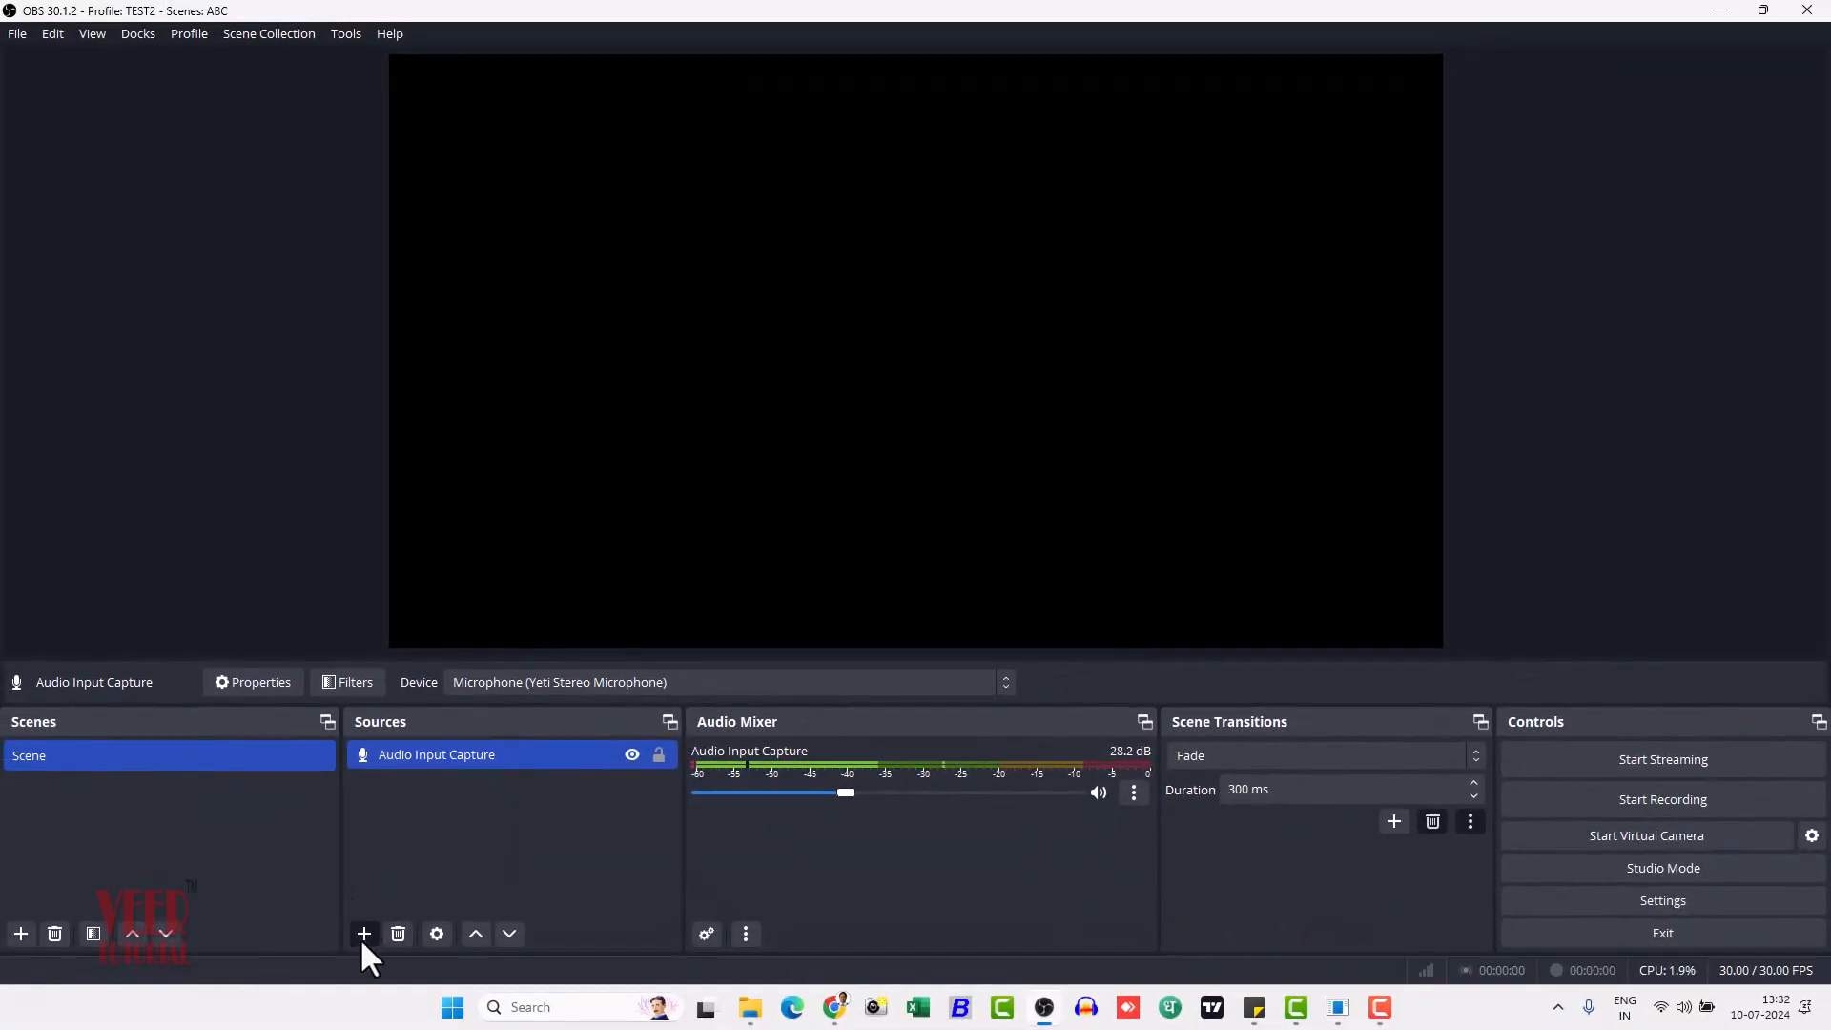
Add a Video Capture Device source using the c922 Pro Stream Webcam.
{"action": "left_click", "coordinate": [364, 934]}
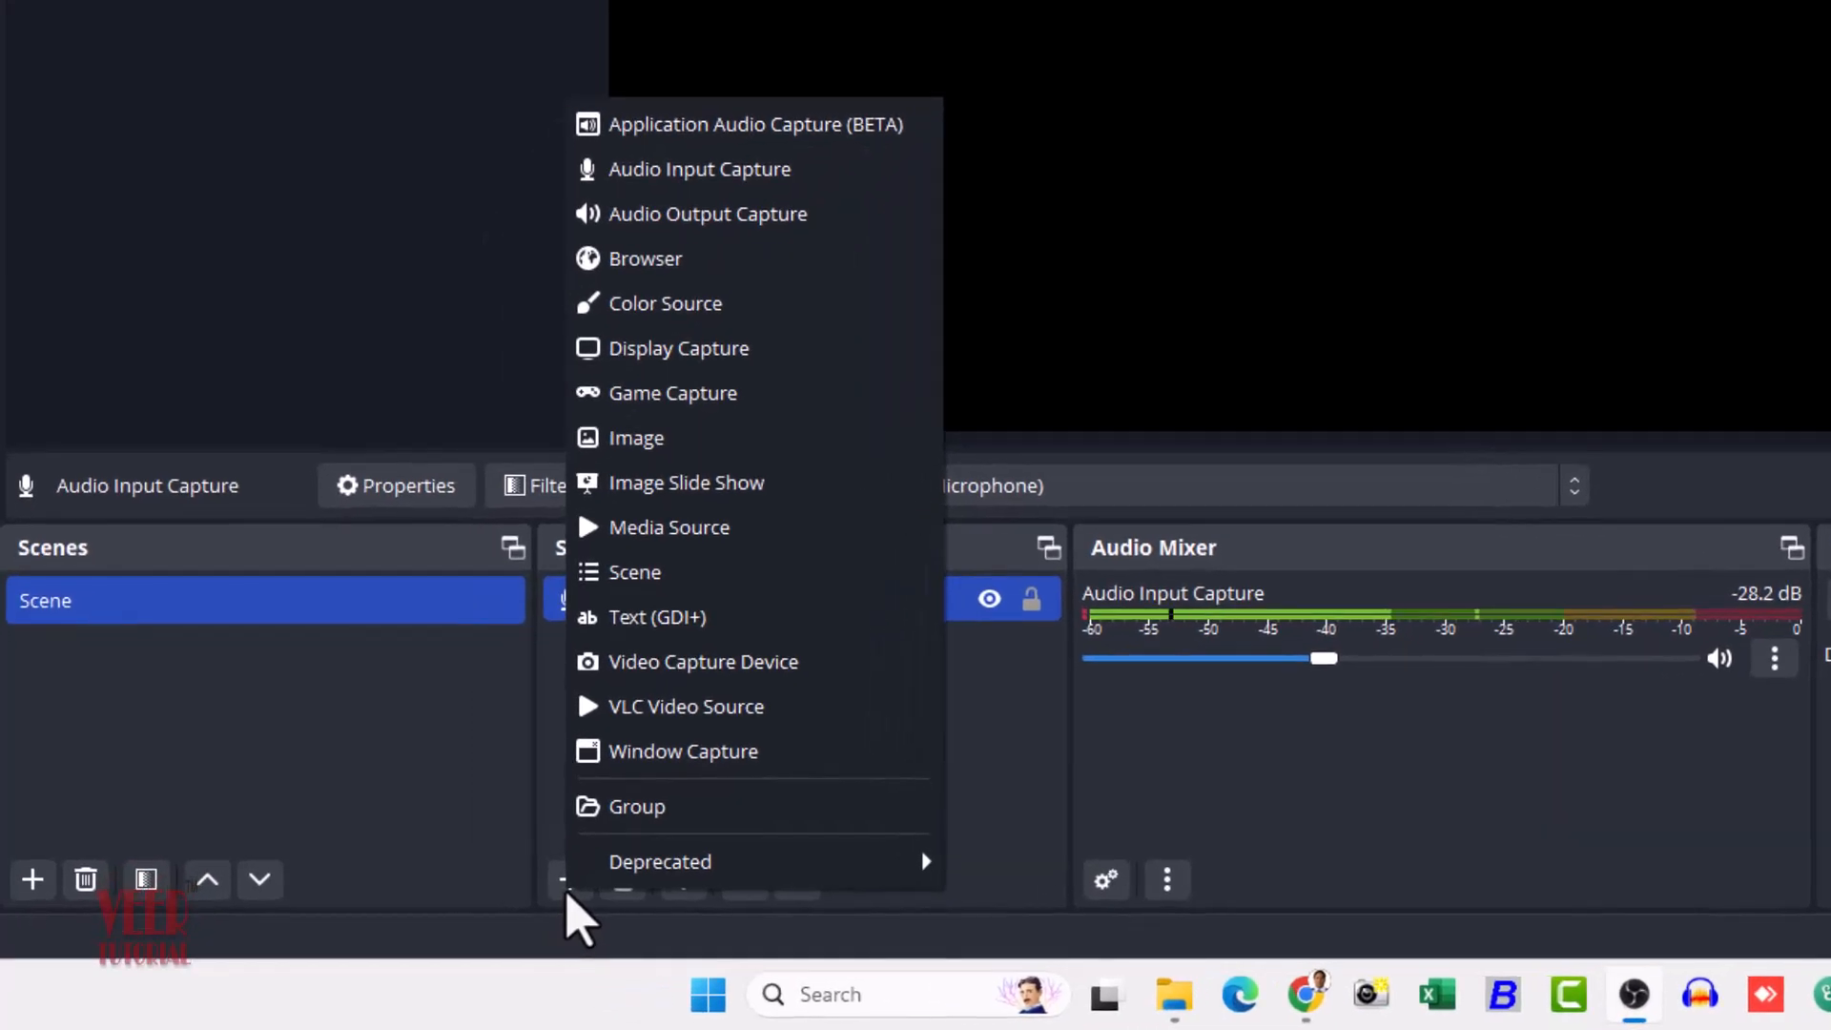
{"action": "left_click", "coordinate": [868, 668]}
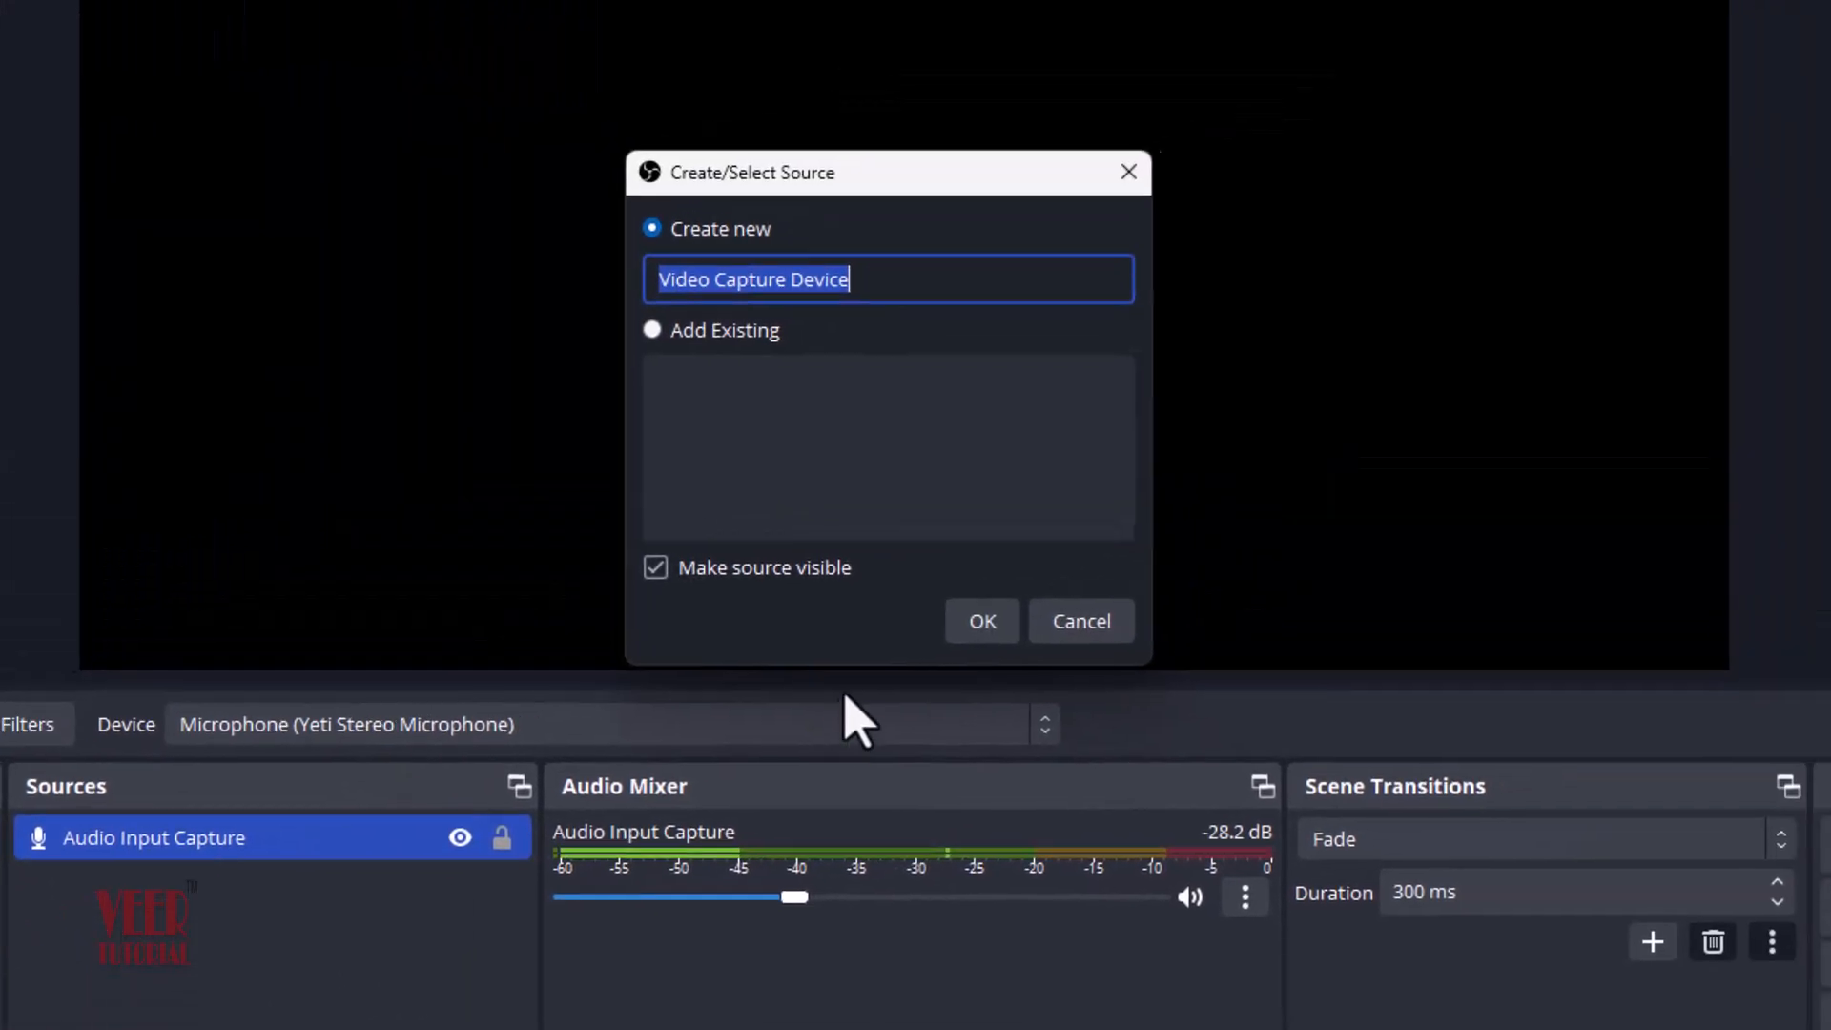
{"action": "left_click", "coordinate": [978, 631]}
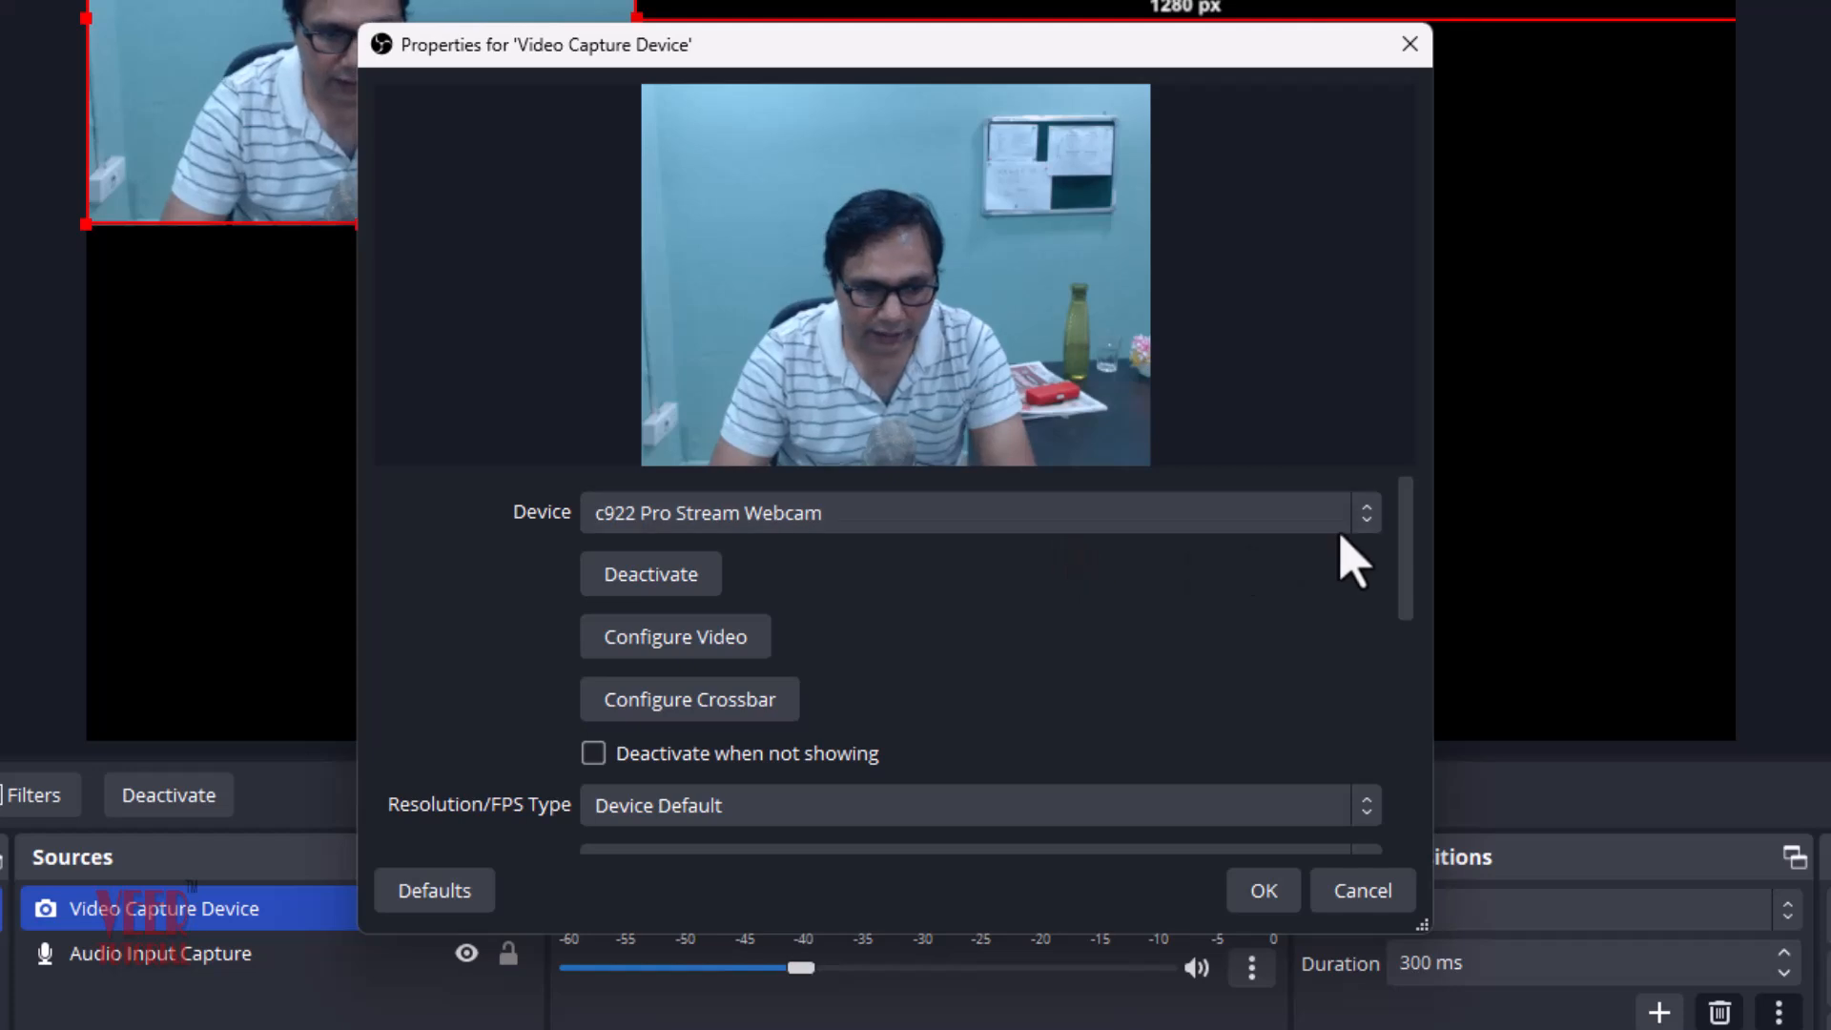
{"action": "left_click", "coordinate": [1365, 520]}
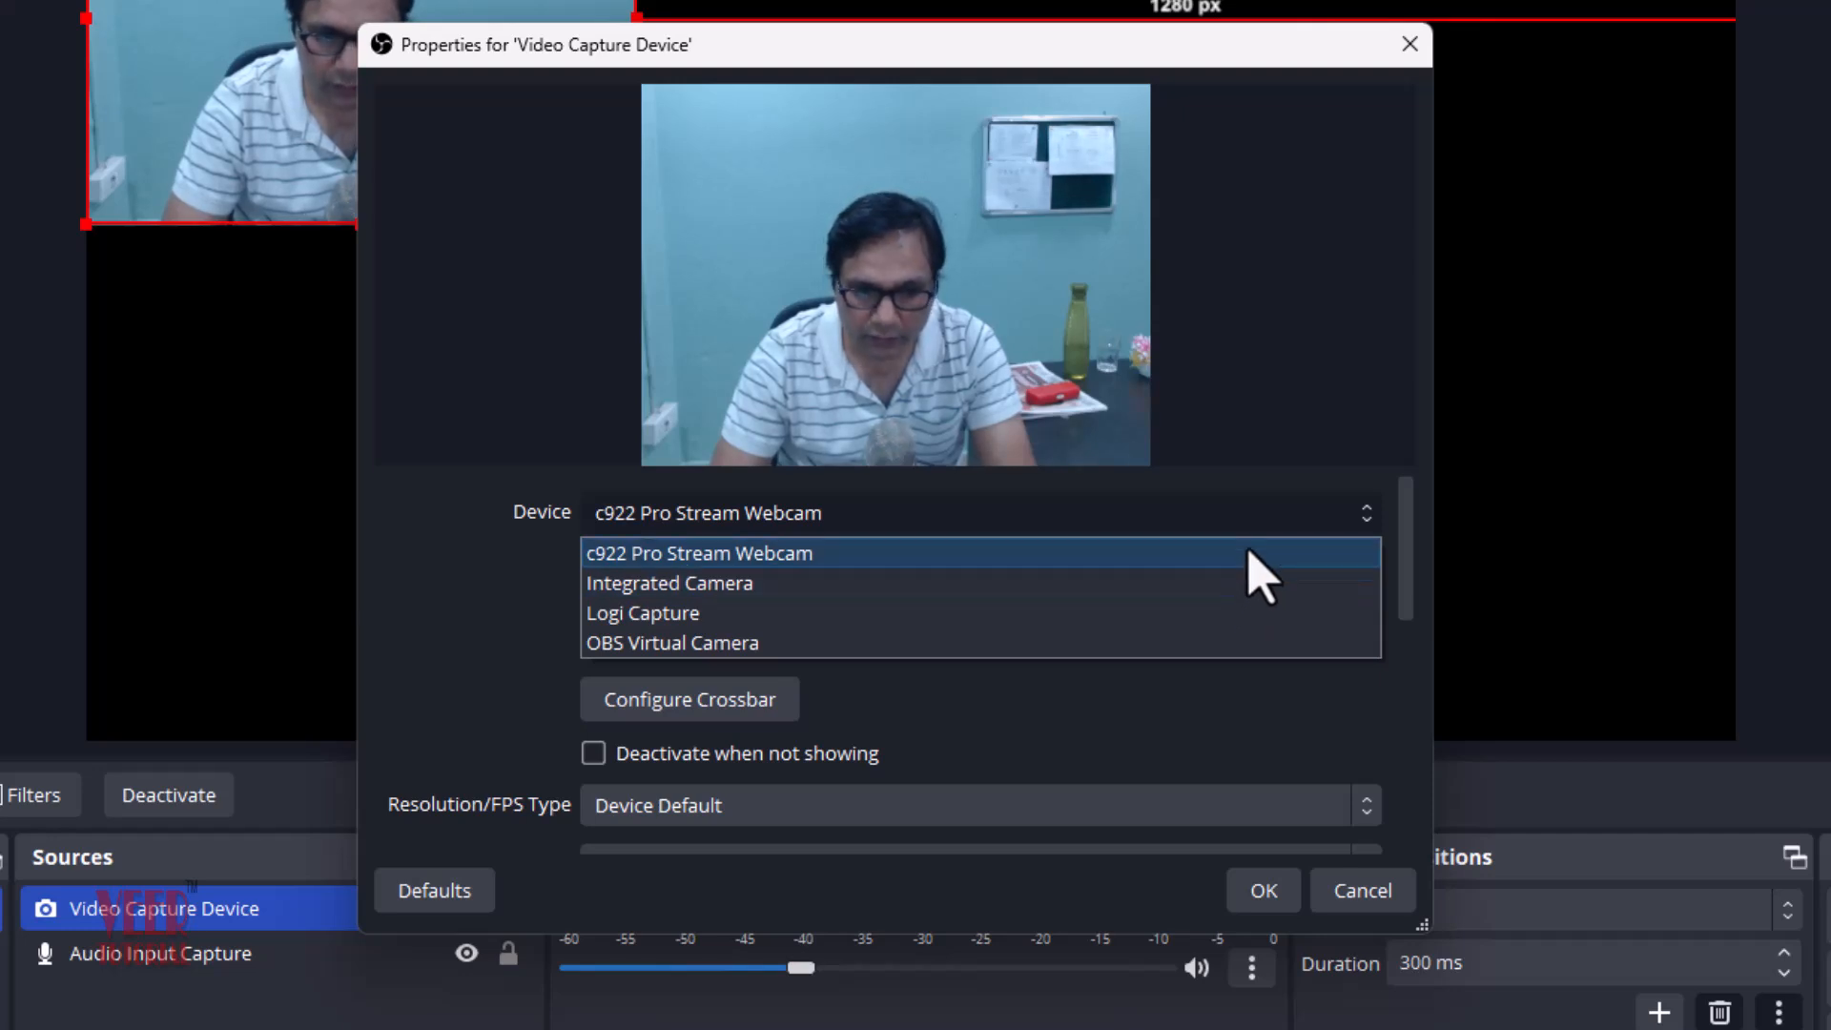
{"action": "left_click", "coordinate": [1324, 420]}
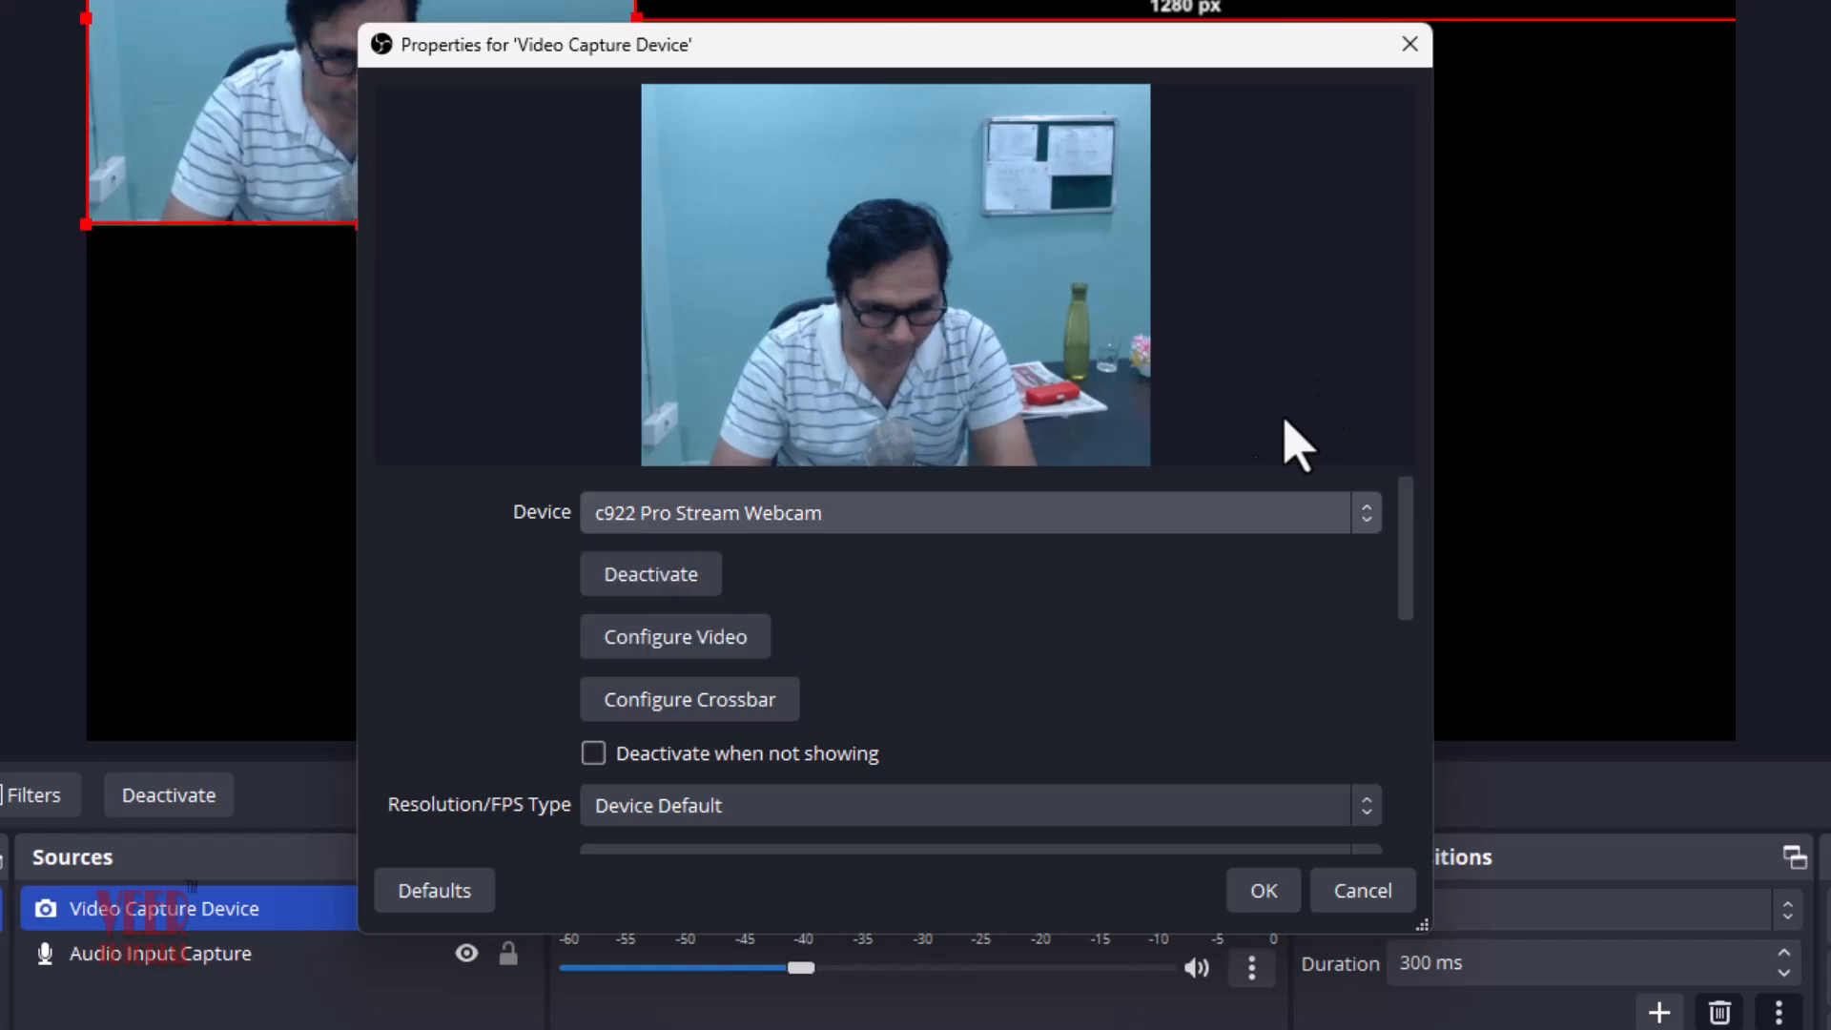
View the webcam's image settings and its Camera Control settings, and leave them without applying changes.
{"action": "left_click", "coordinate": [679, 646]}
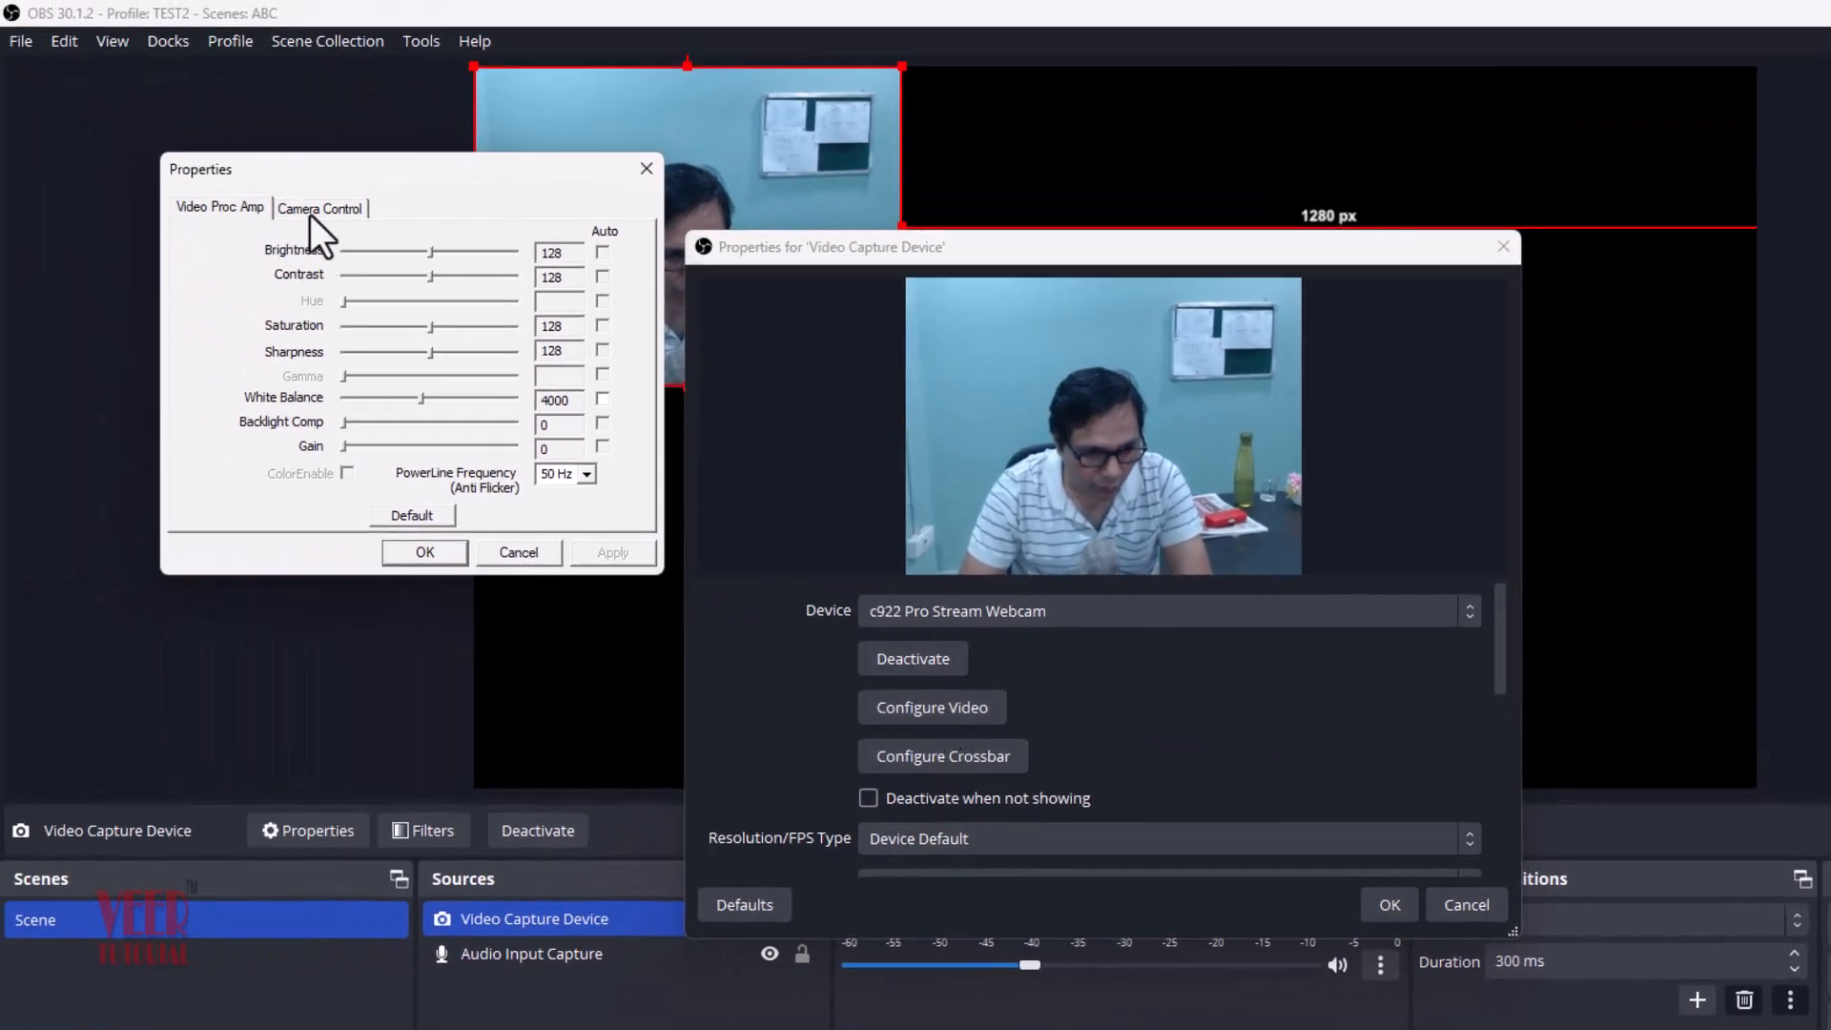
{"action": "left_click", "coordinate": [315, 210]}
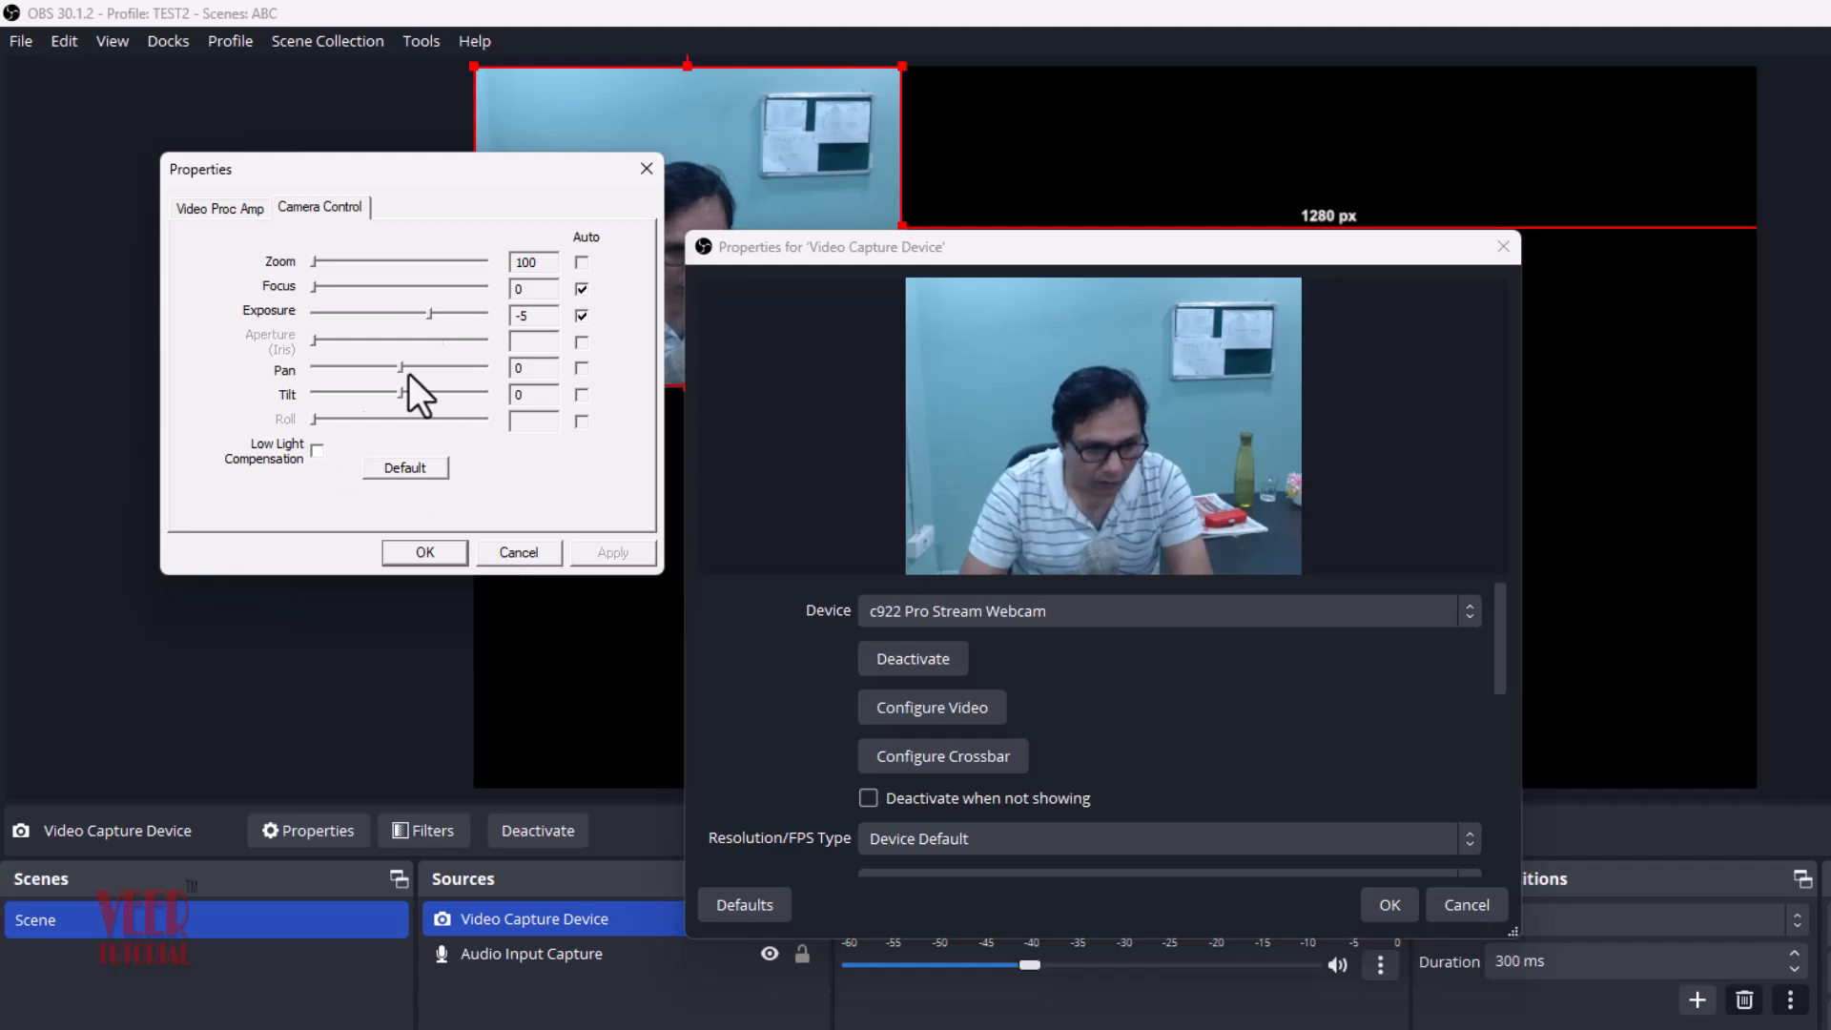
{"action": "left_click", "coordinate": [512, 553]}
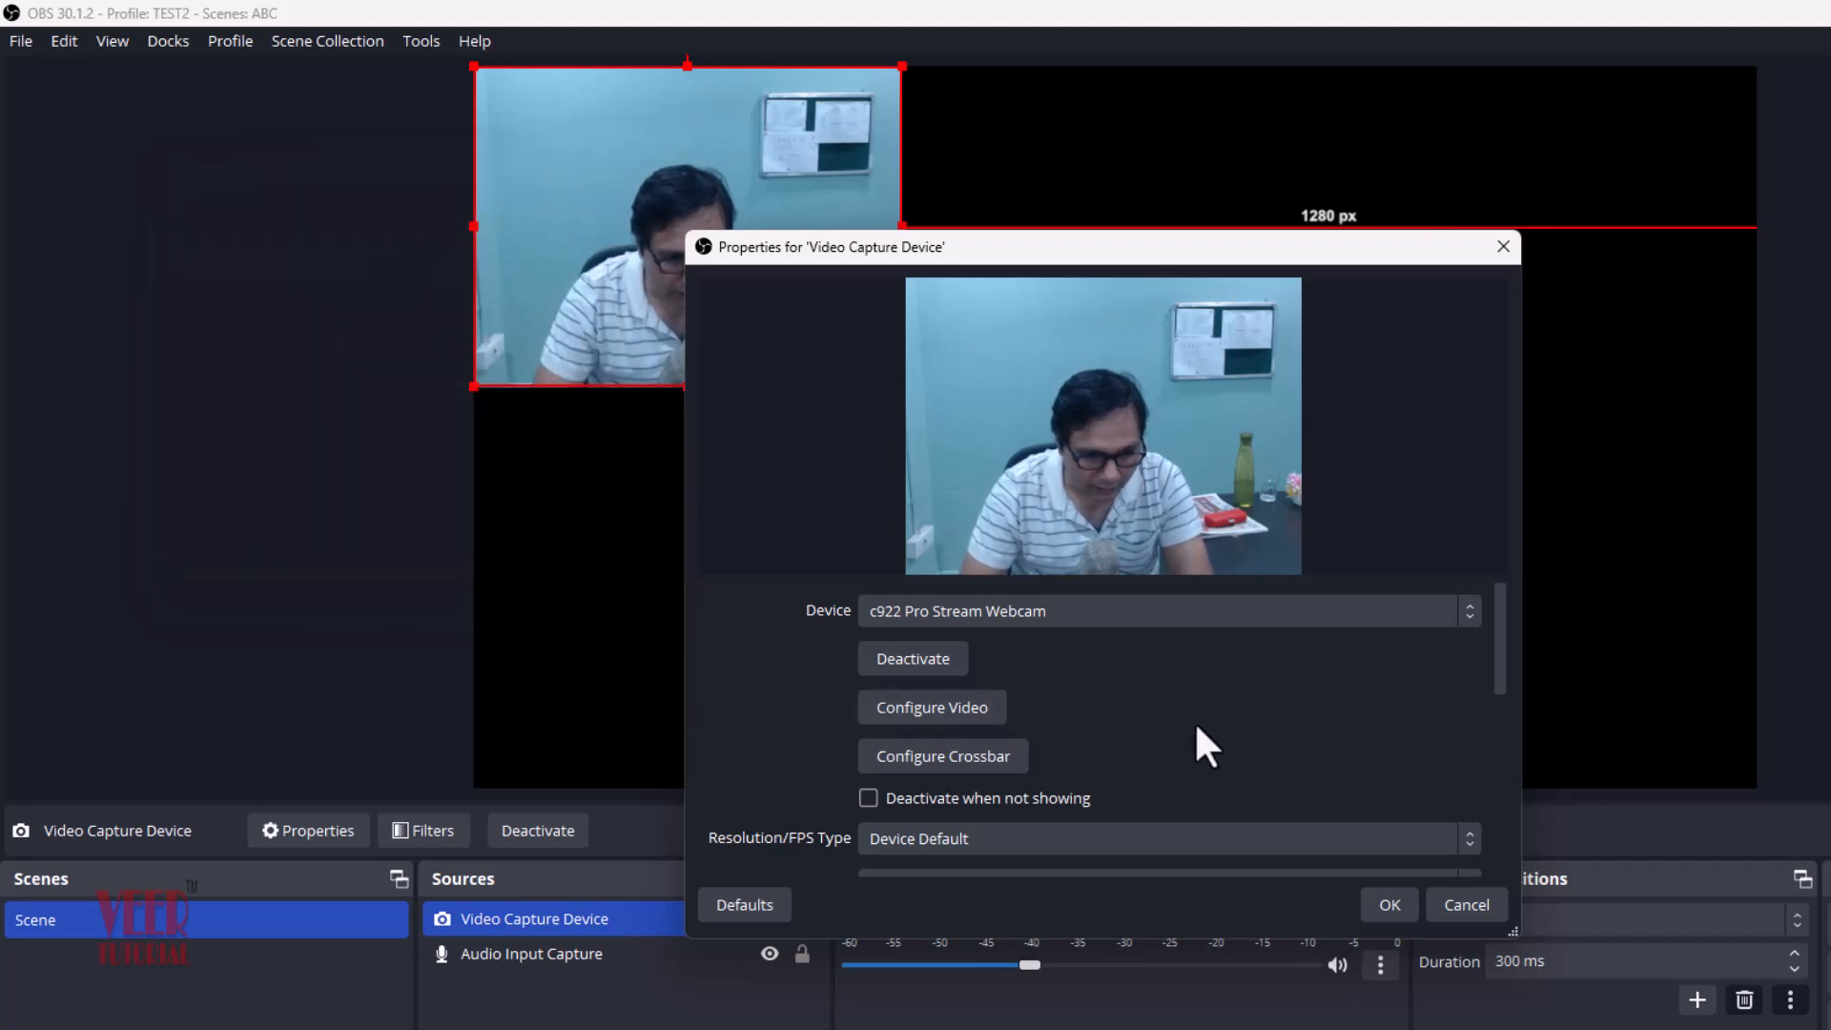
Set the Video Capture Device's Resolution/FPS Type to Custom with a resolution of 800x600, and accept its properties.
{"action": "scroll", "coordinate": [1194, 720], "scroll_direction": "down", "scroll_amount": 3}
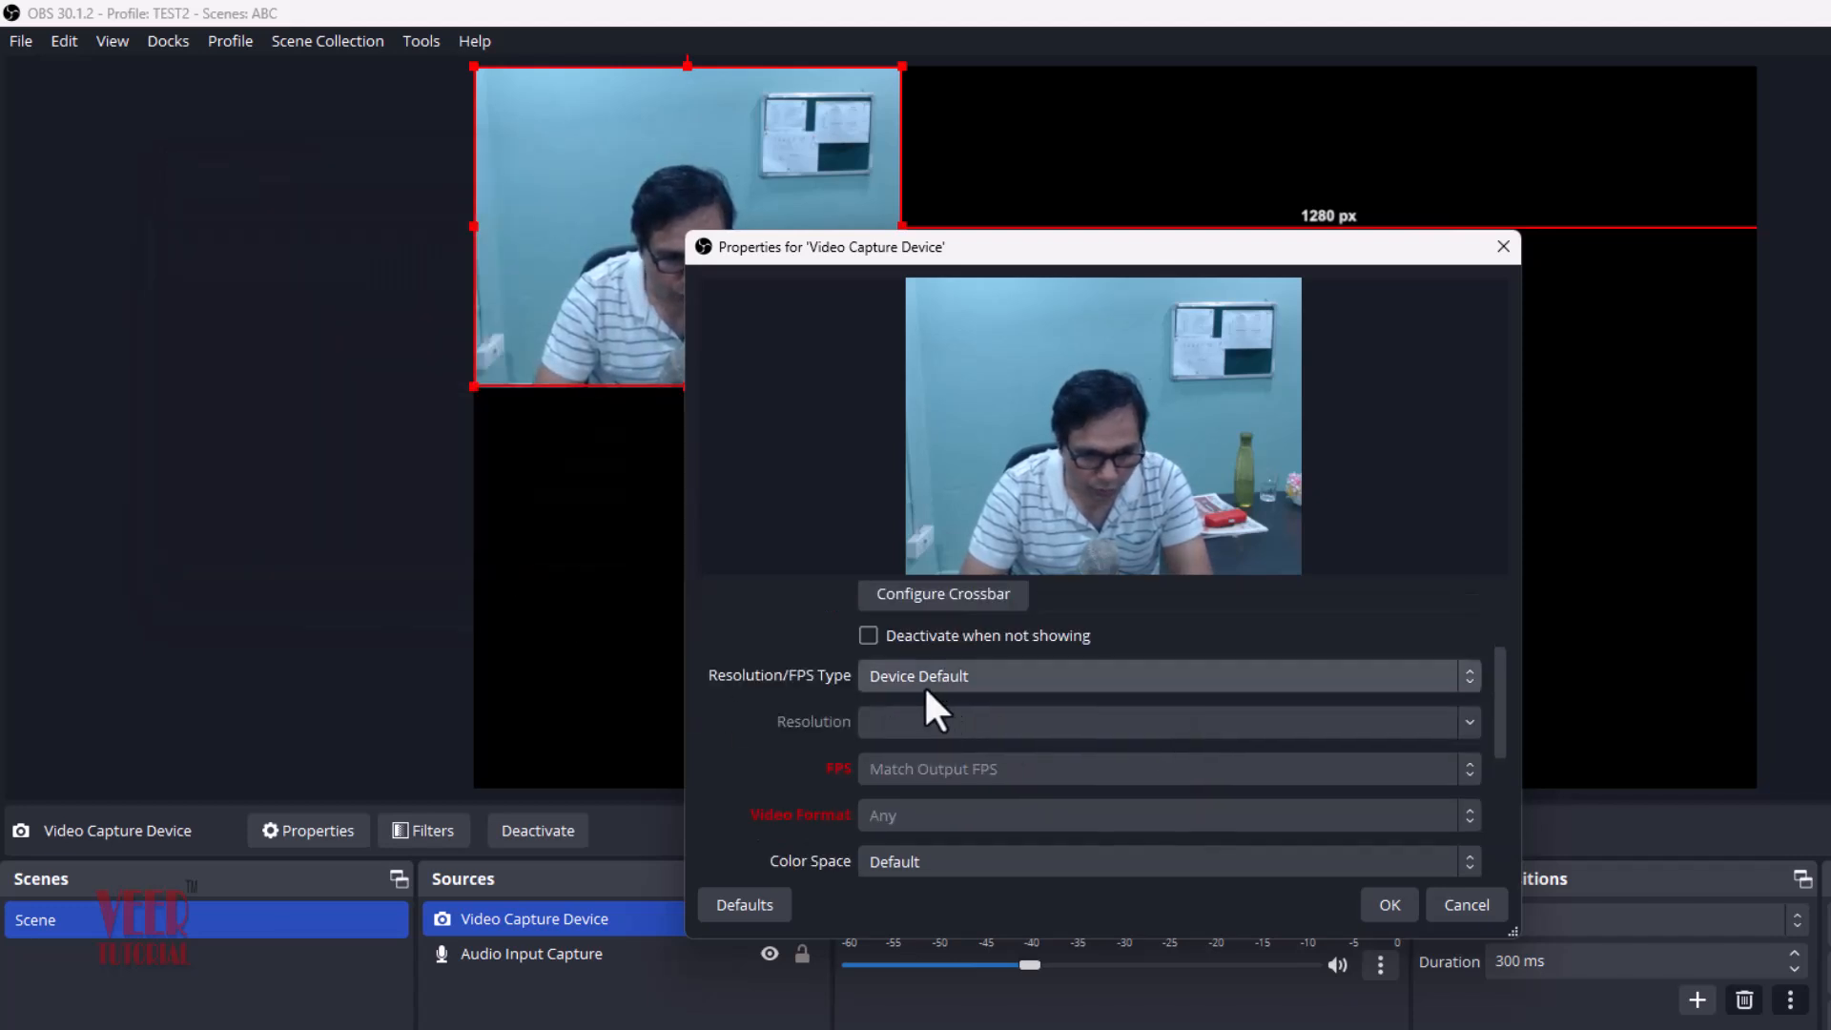
{"action": "left_click", "coordinate": [990, 679]}
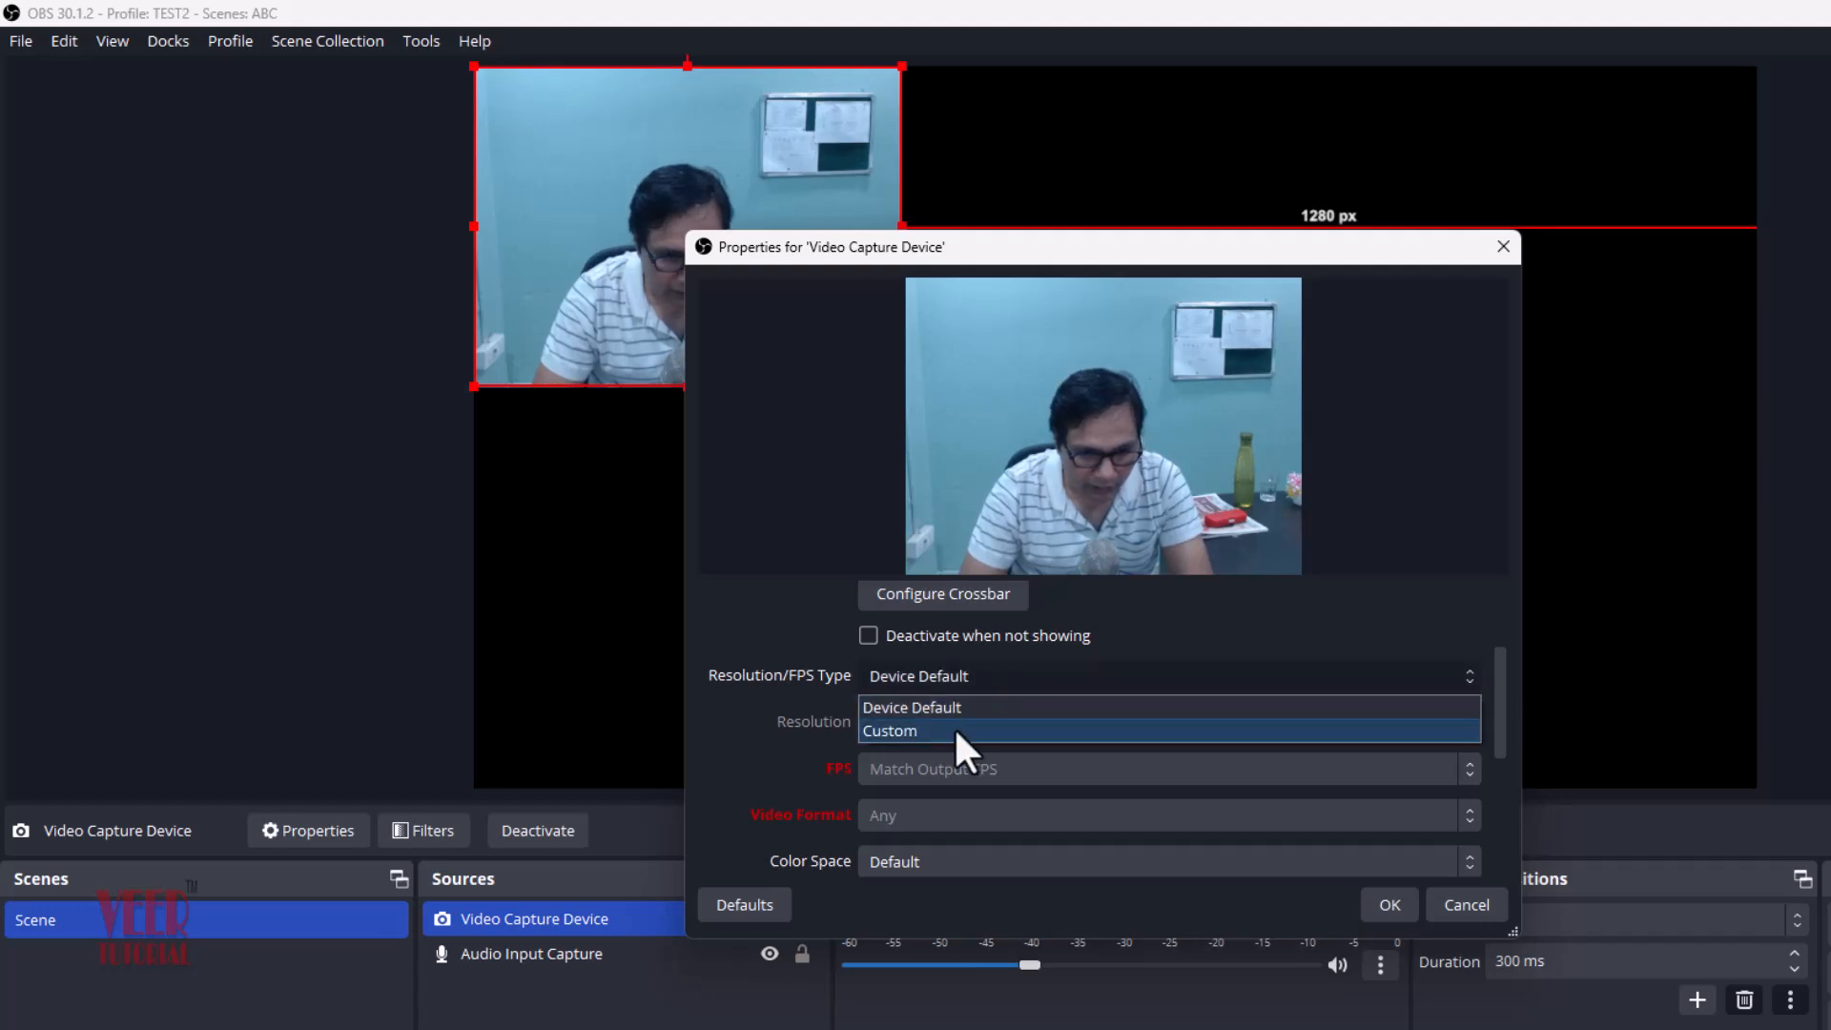
{"action": "left_click", "coordinate": [954, 731]}
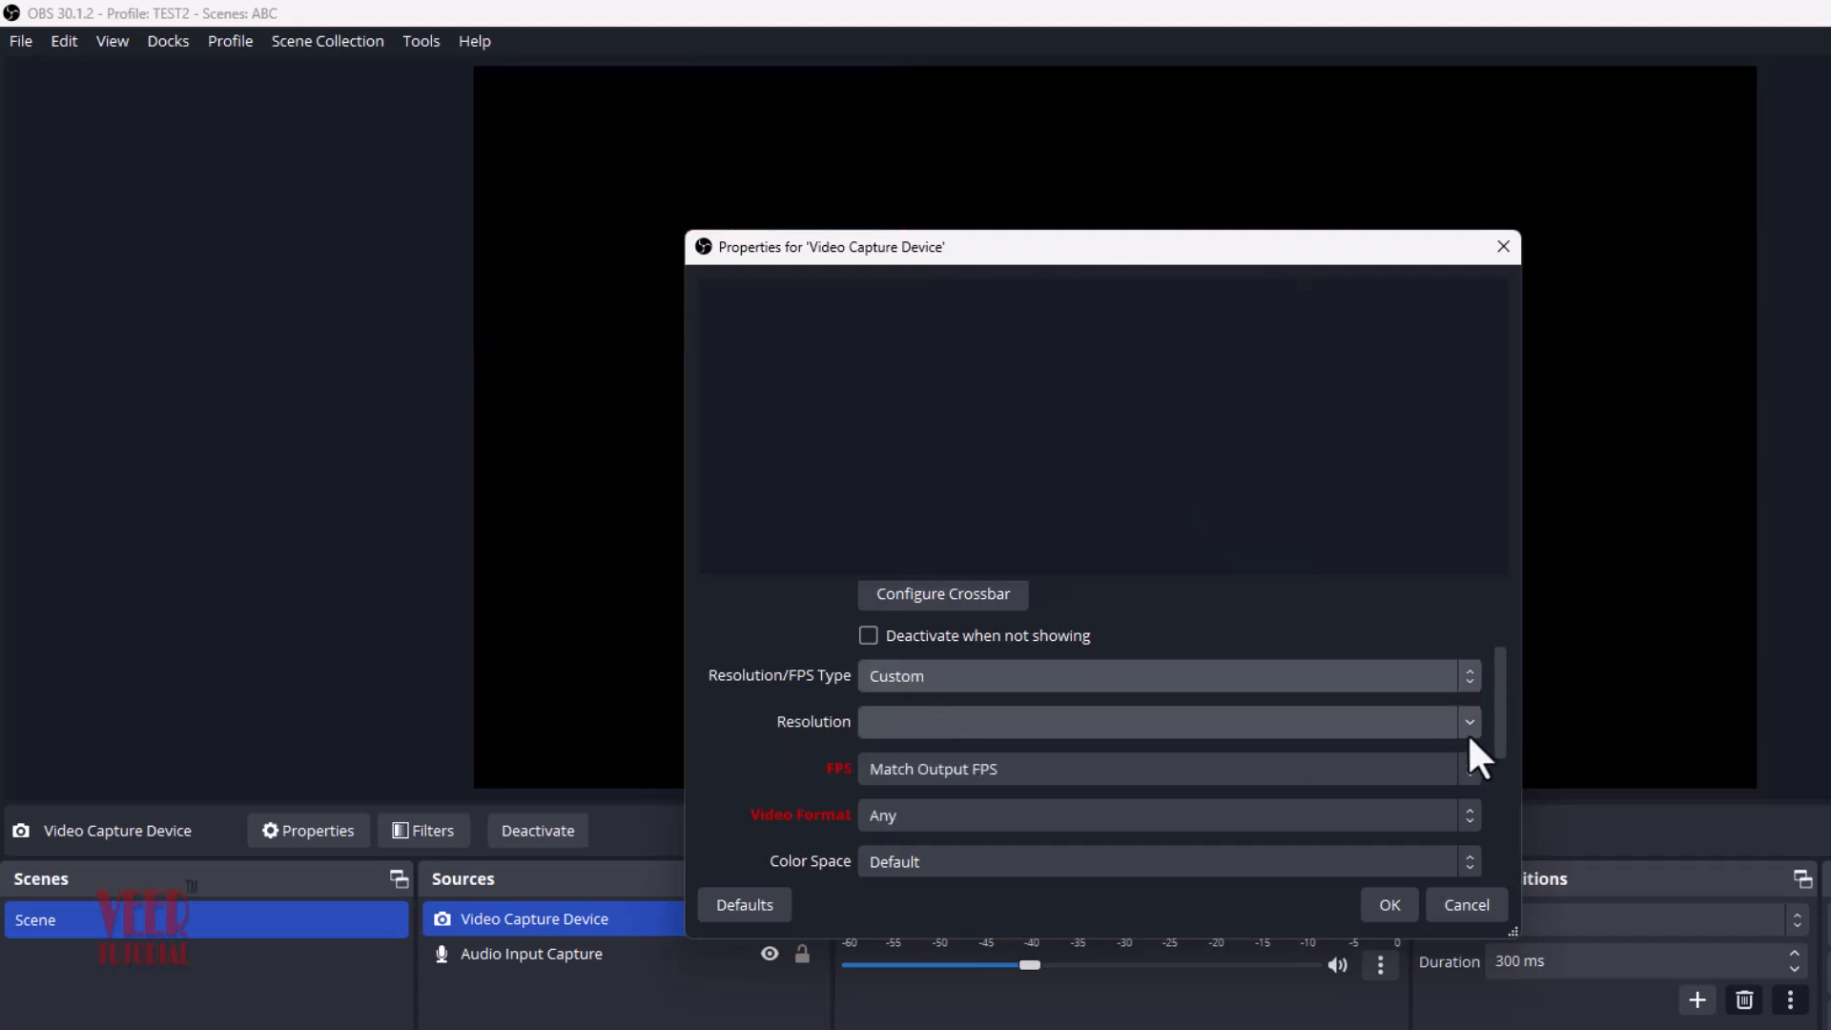
{"action": "left_click", "coordinate": [1469, 729]}
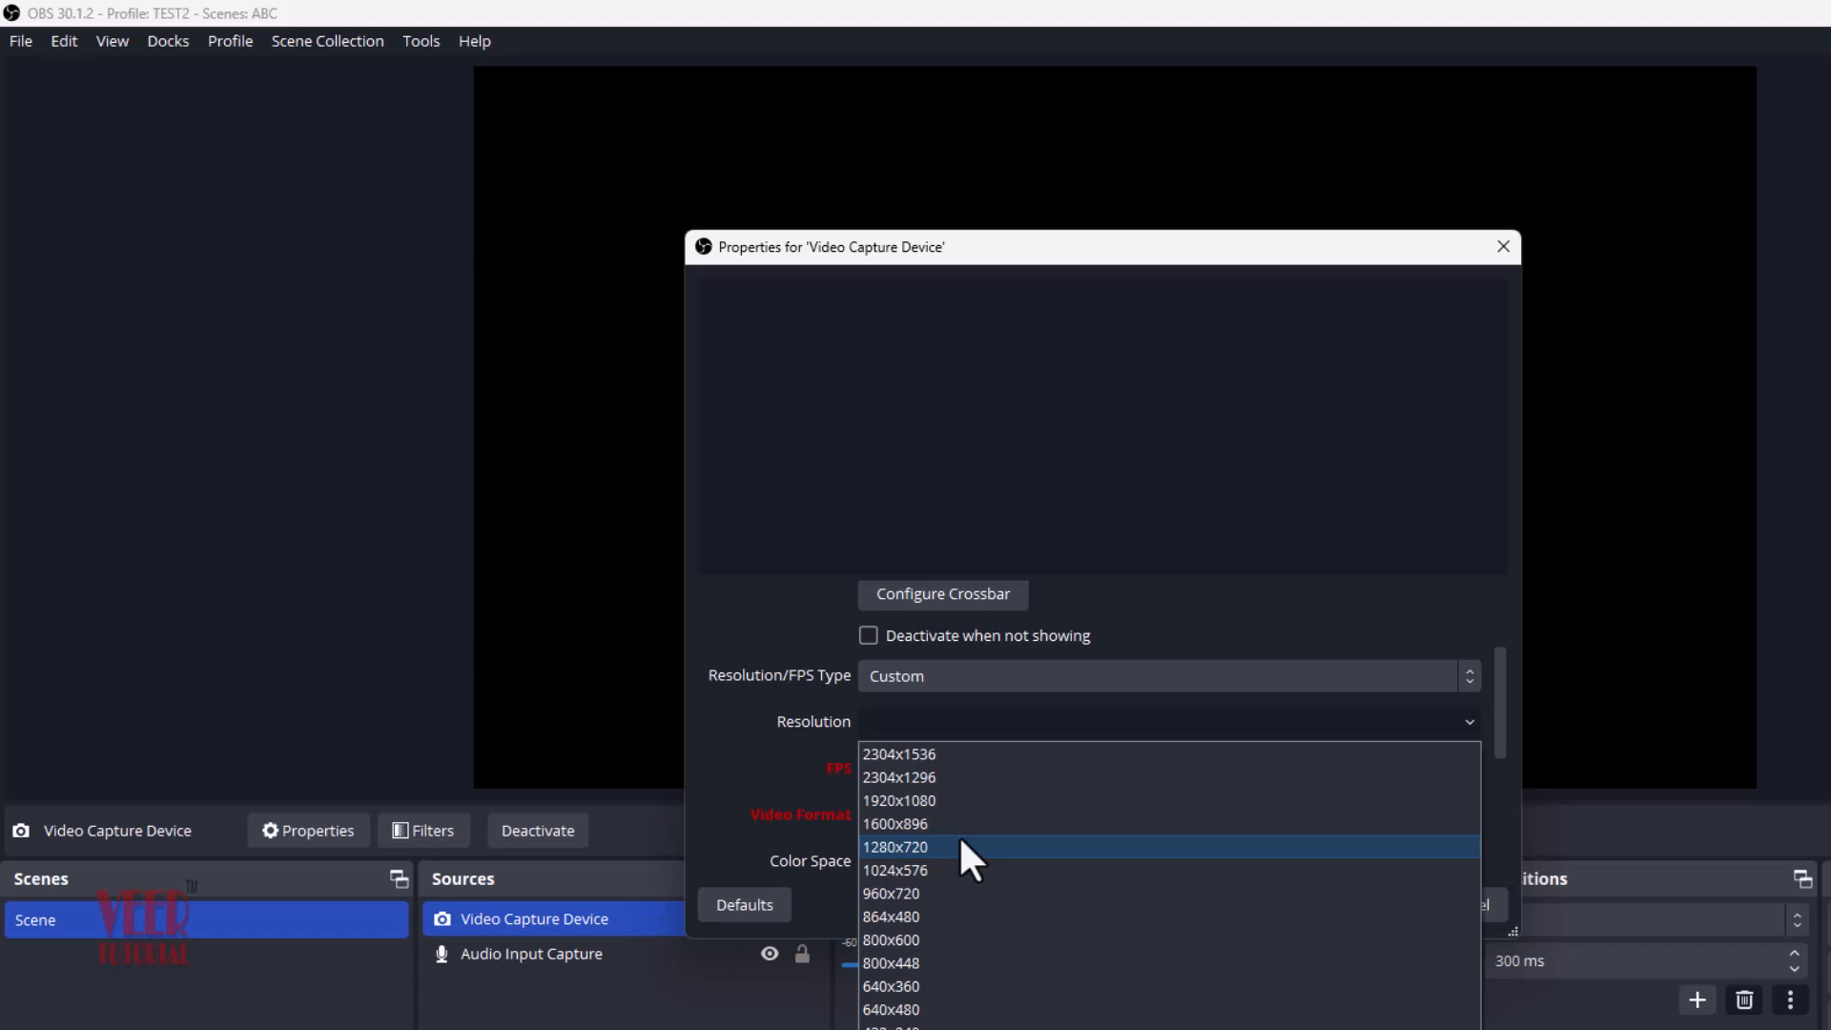
{"action": "left_click", "coordinate": [943, 939]}
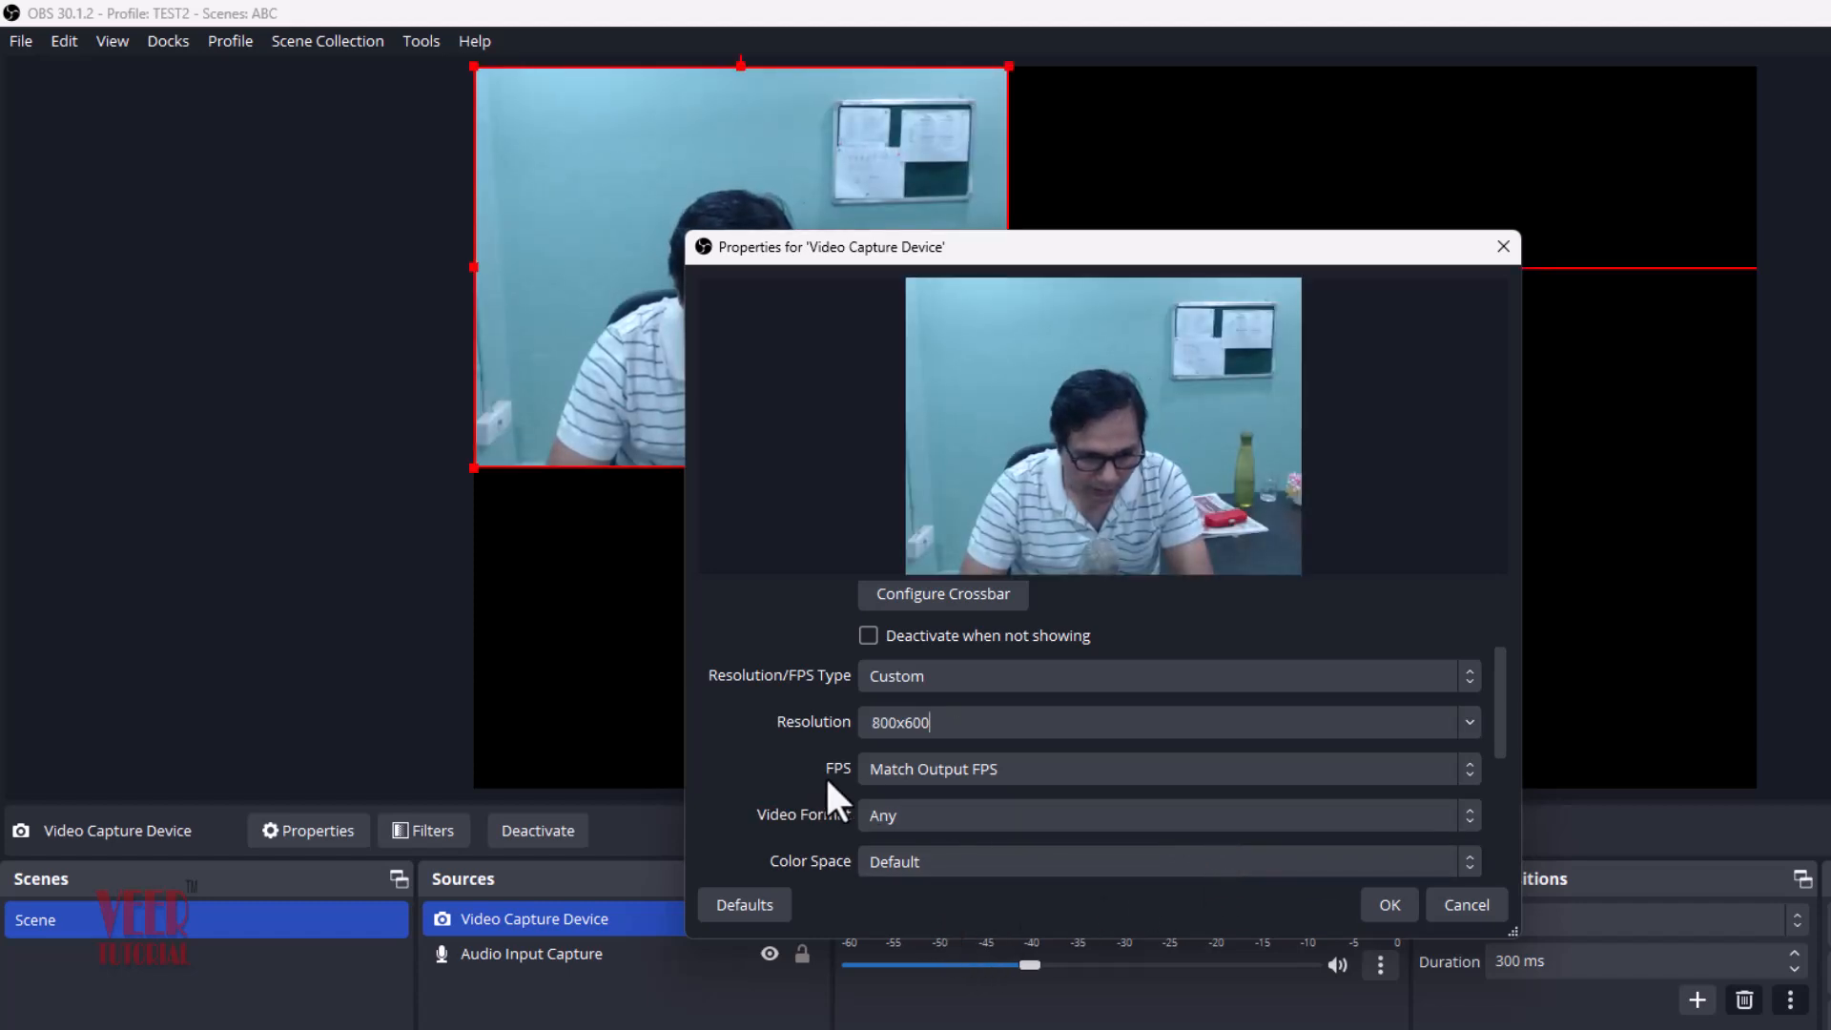
{"action": "left_click", "coordinate": [1398, 908]}
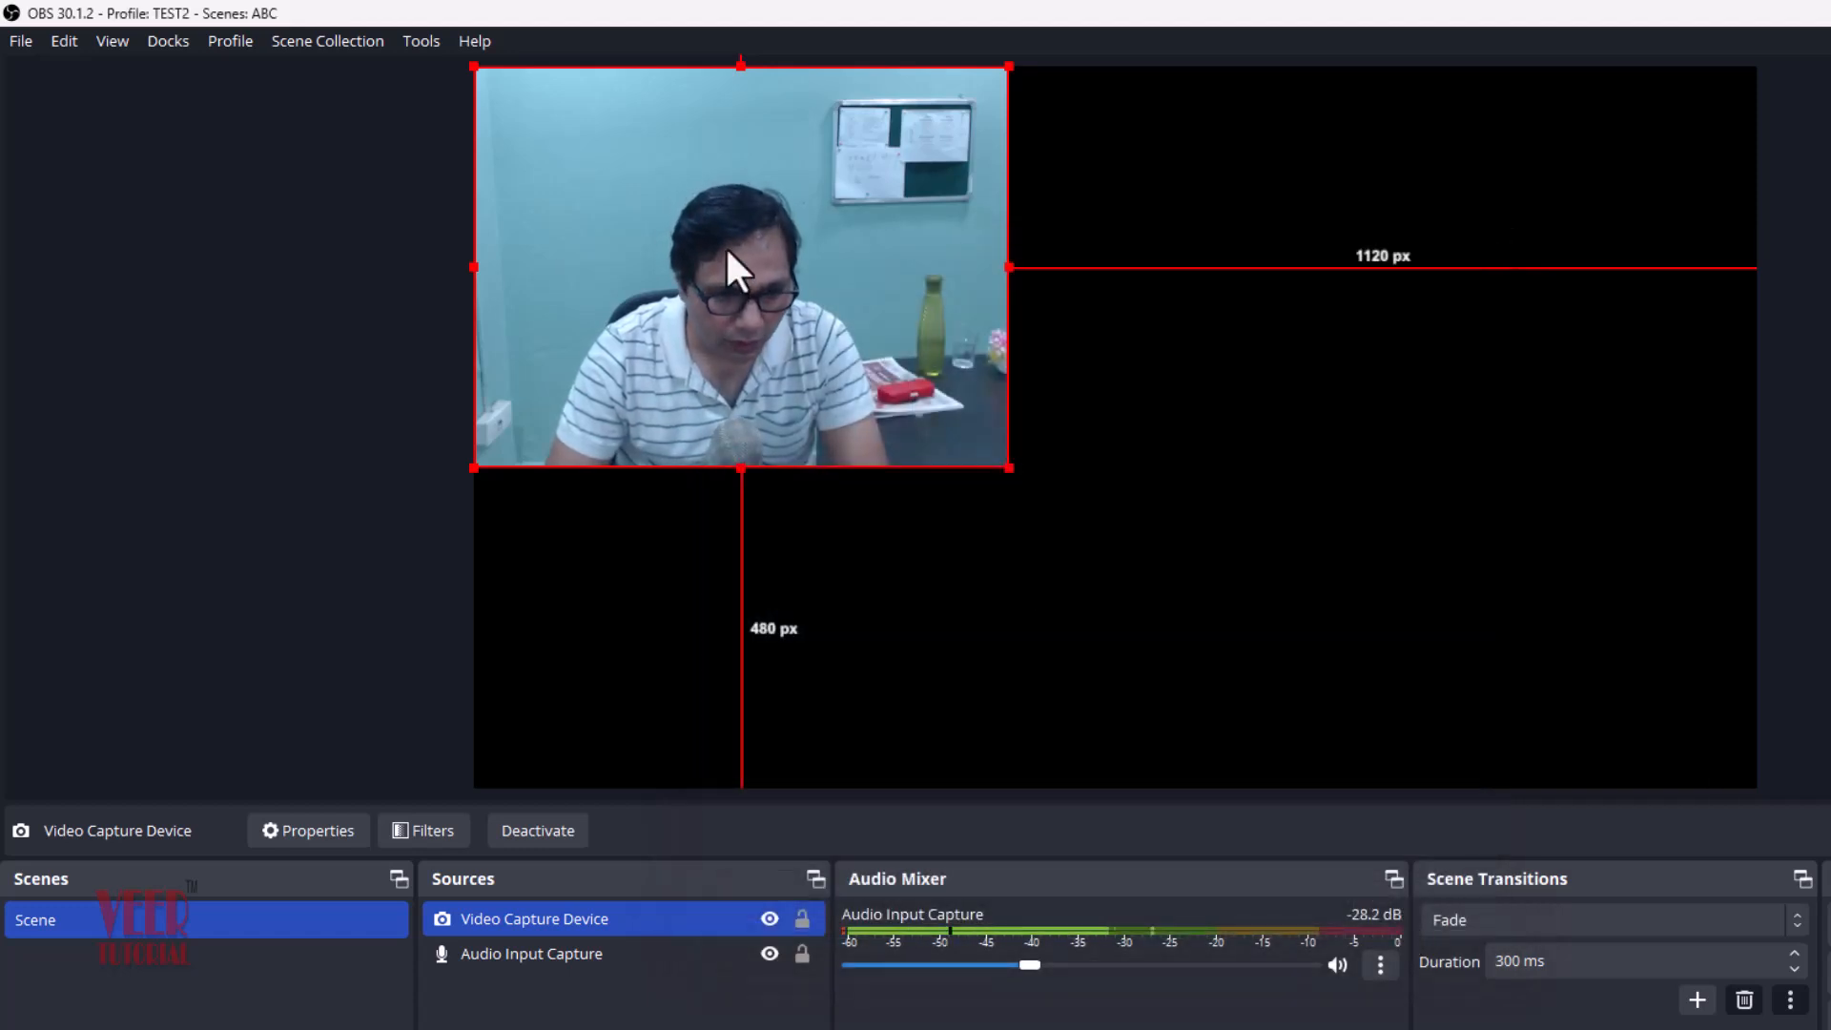
Move the webcam picture into the canvas's lower-right corner and shrink it, leaving about 1560 px beside it and 809 px above.
{"action": "left_click_drag", "start_coordinate": [694, 203], "coordinate": [1030, 295]}
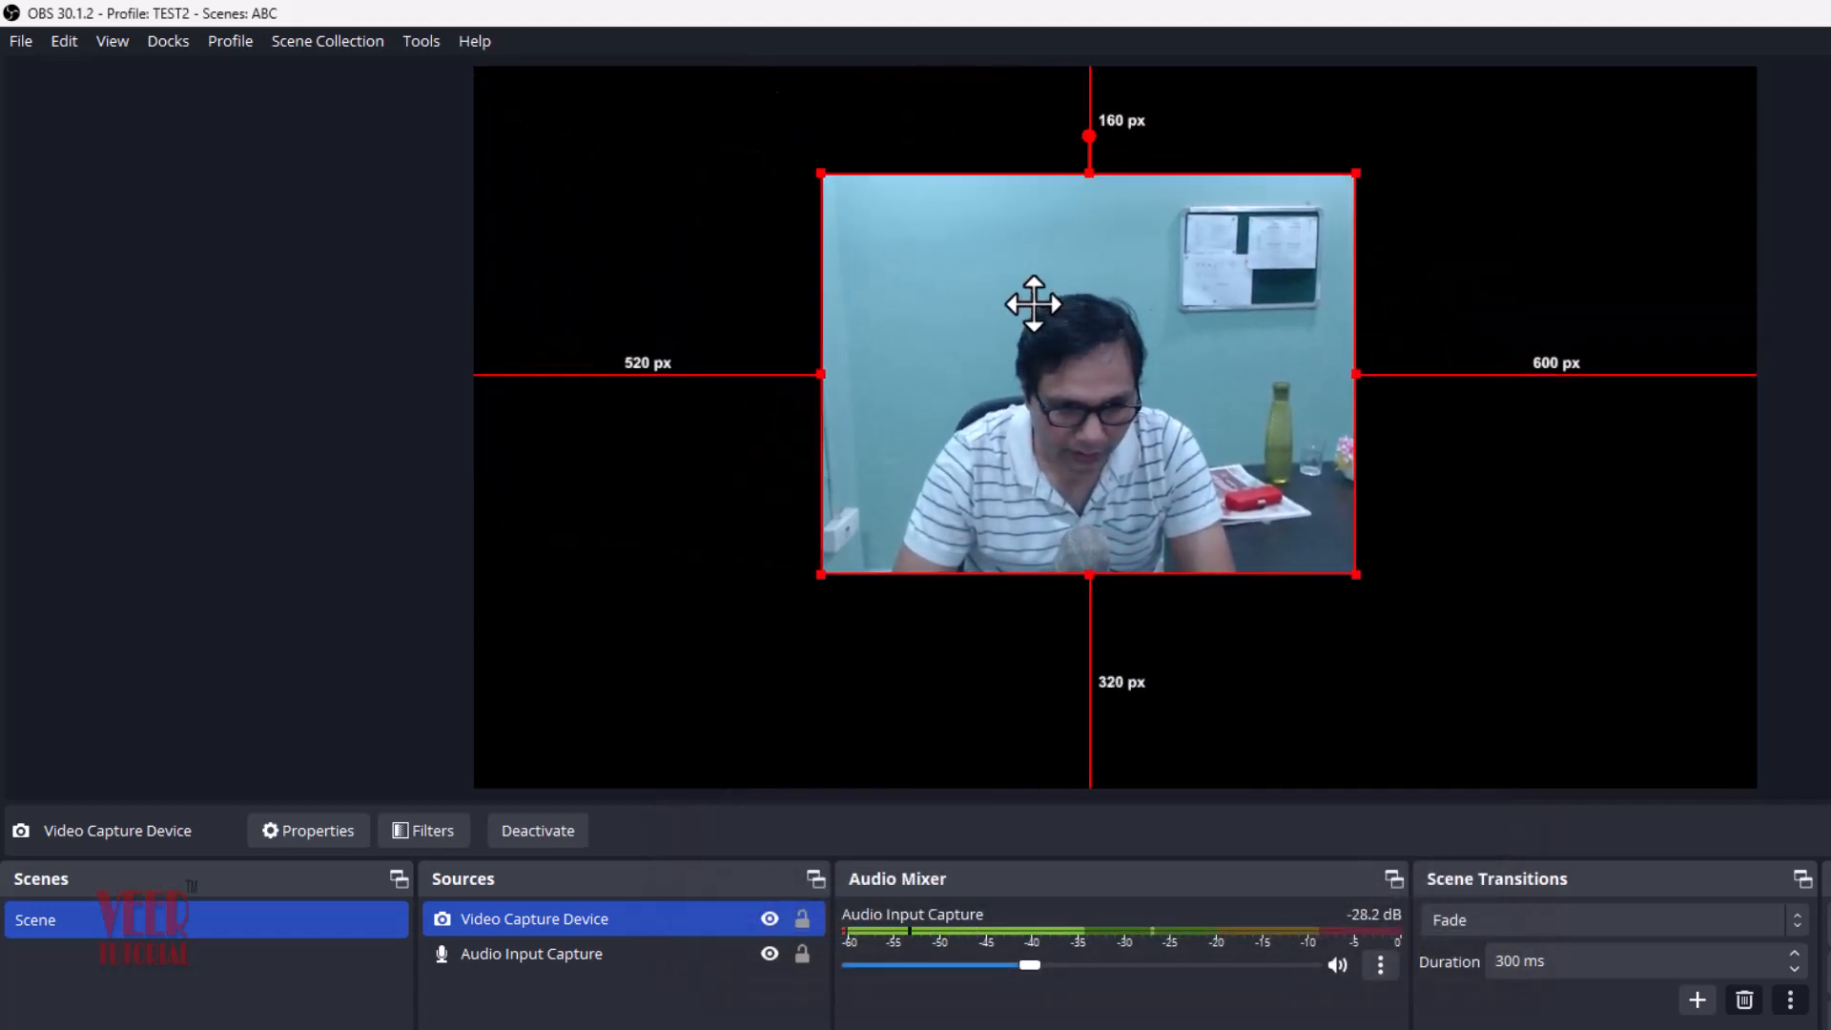
{"action": "left_click_drag", "start_coordinate": [1120, 397], "coordinate": [1517, 581]}
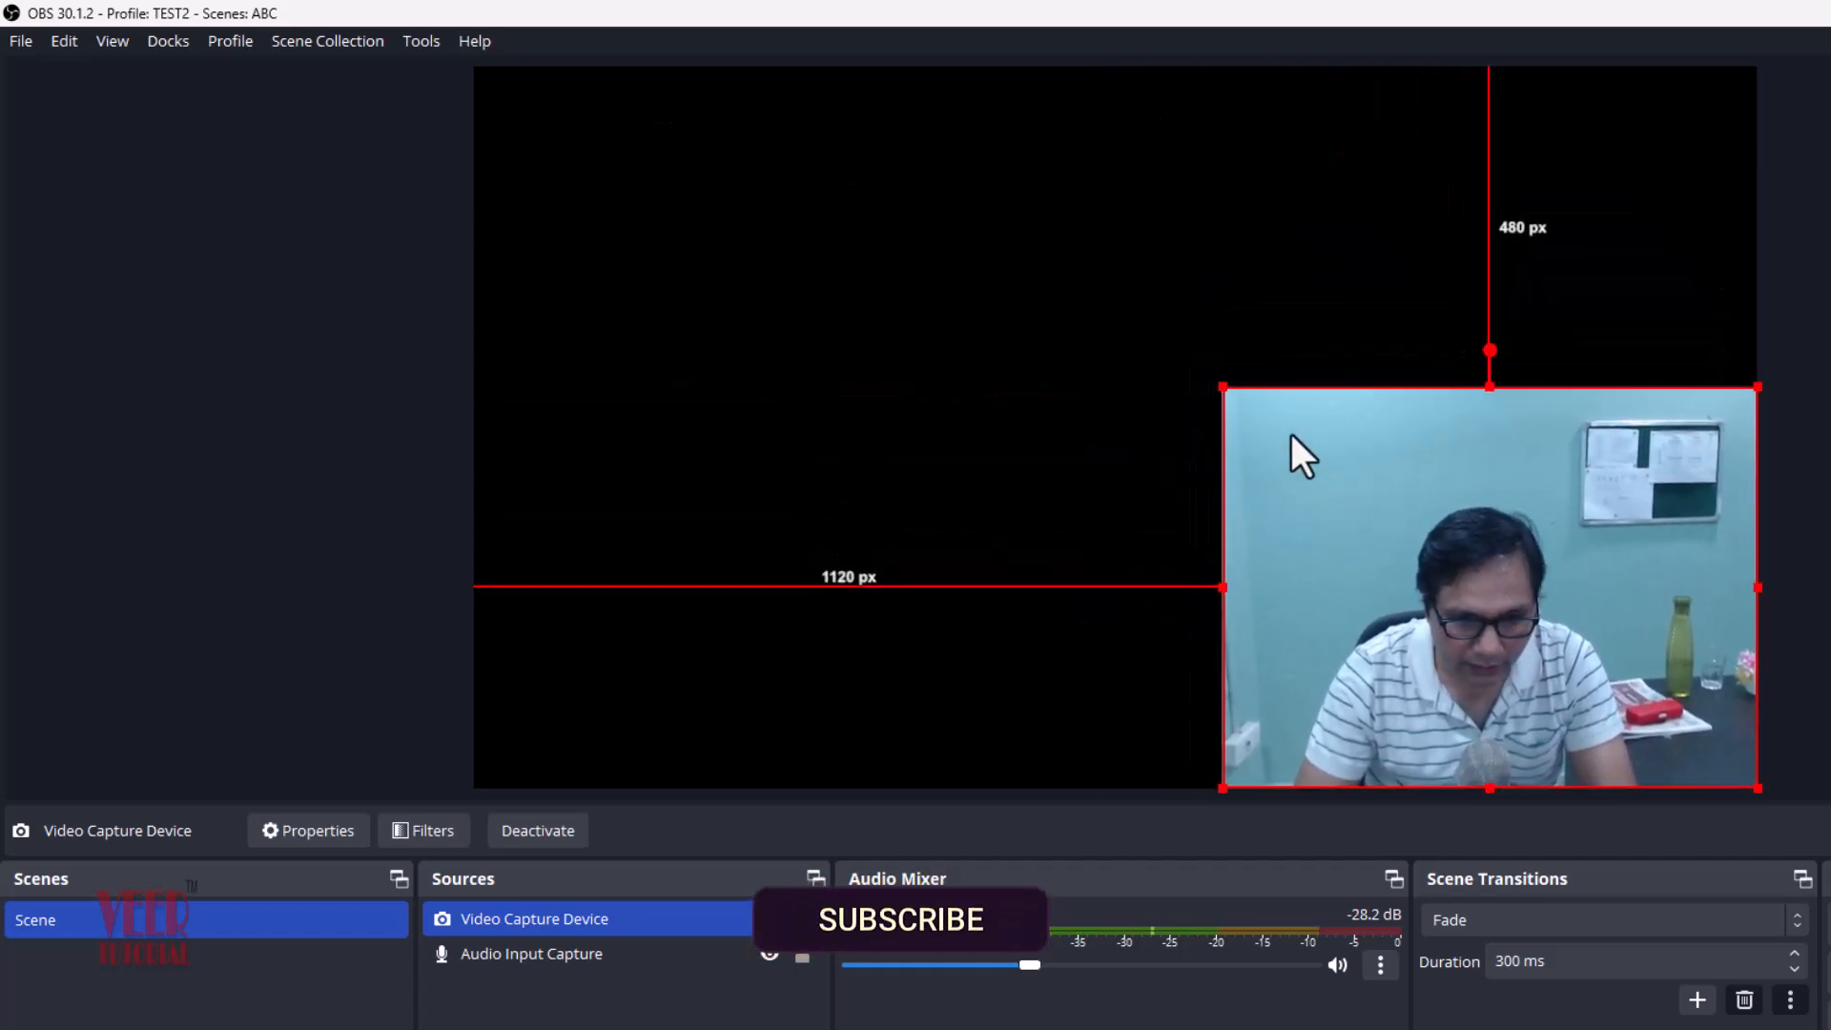
{"action": "left_click_drag", "start_coordinate": [1221, 387], "coordinate": [1526, 652]}
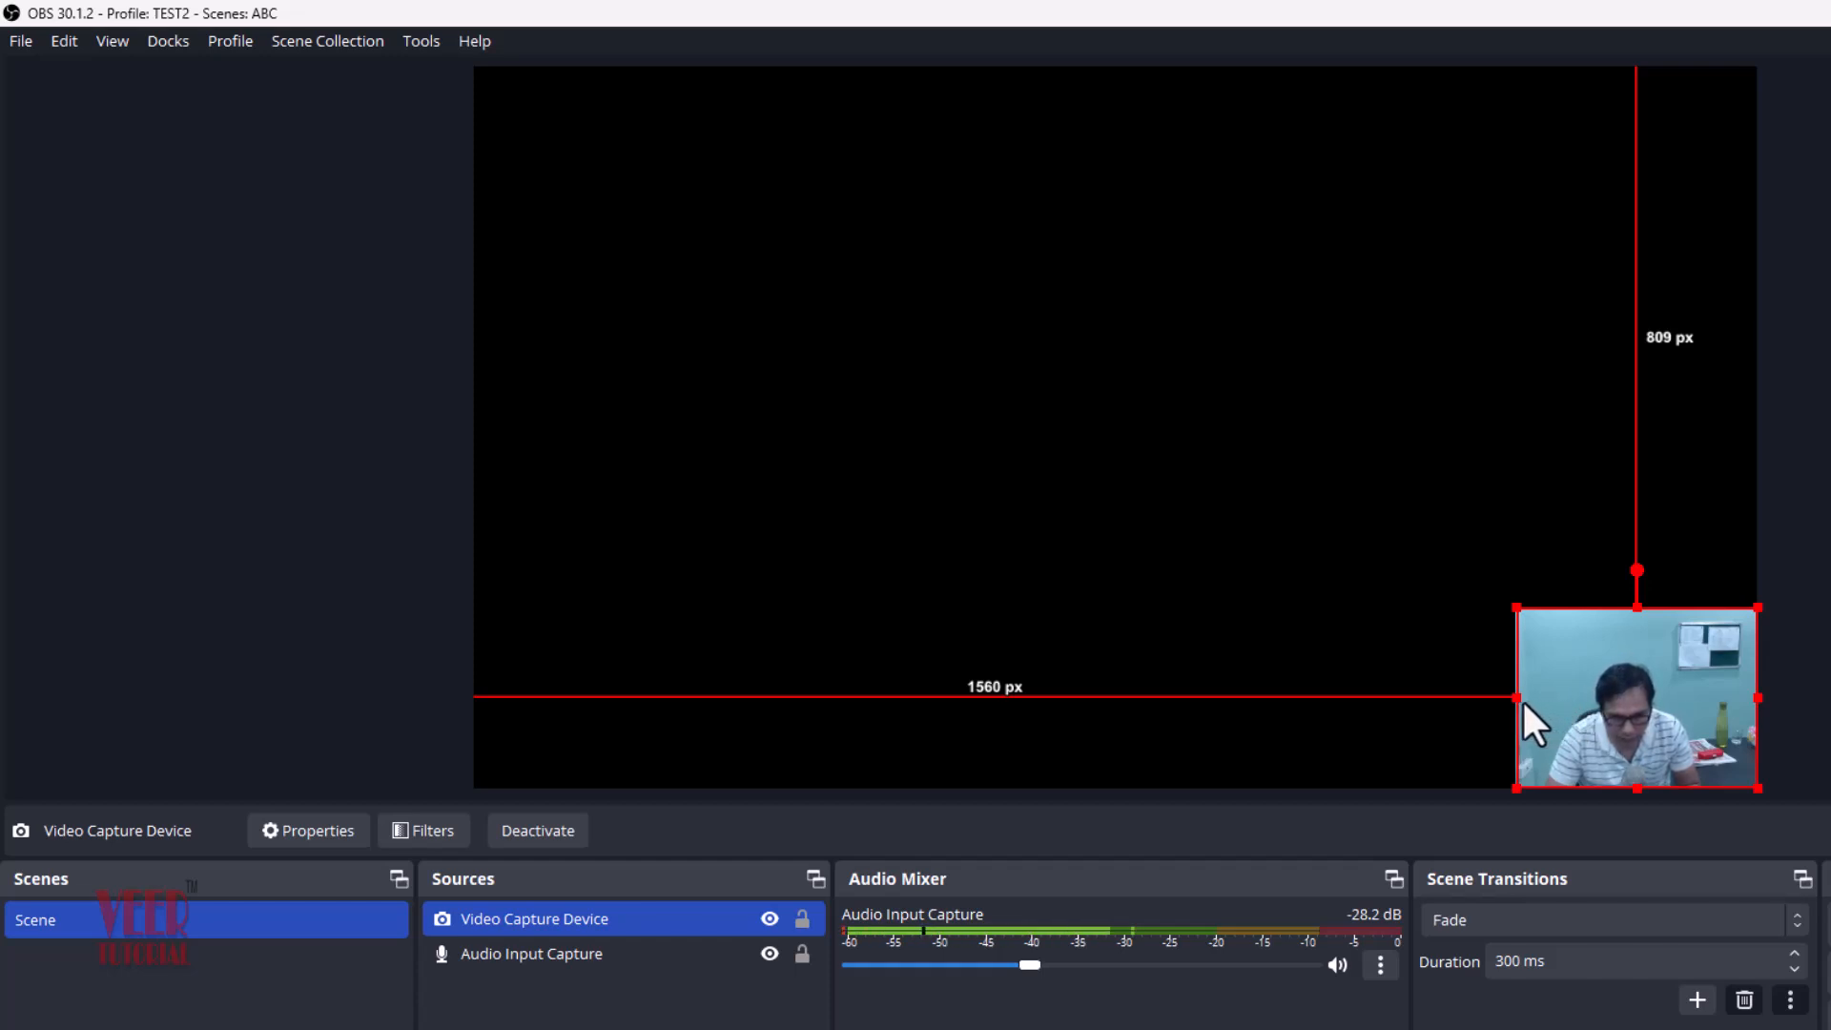
Crop the webcam picture's left, right and upper edges and fit it into the canvas's lower-right corner, about 1655 px from the left edge.
{"action": "left_click_drag", "start_coordinate": [1496, 702], "coordinate": [1540, 704]}
{"action": "left_click_drag", "start_coordinate": [1484, 250], "coordinate": [1484, 334]}
{"action": "left_click_drag", "start_coordinate": [1693, 464], "coordinate": [1621, 462]}
{"action": "left_click_drag", "start_coordinate": [1436, 486], "coordinate": [1505, 462]}
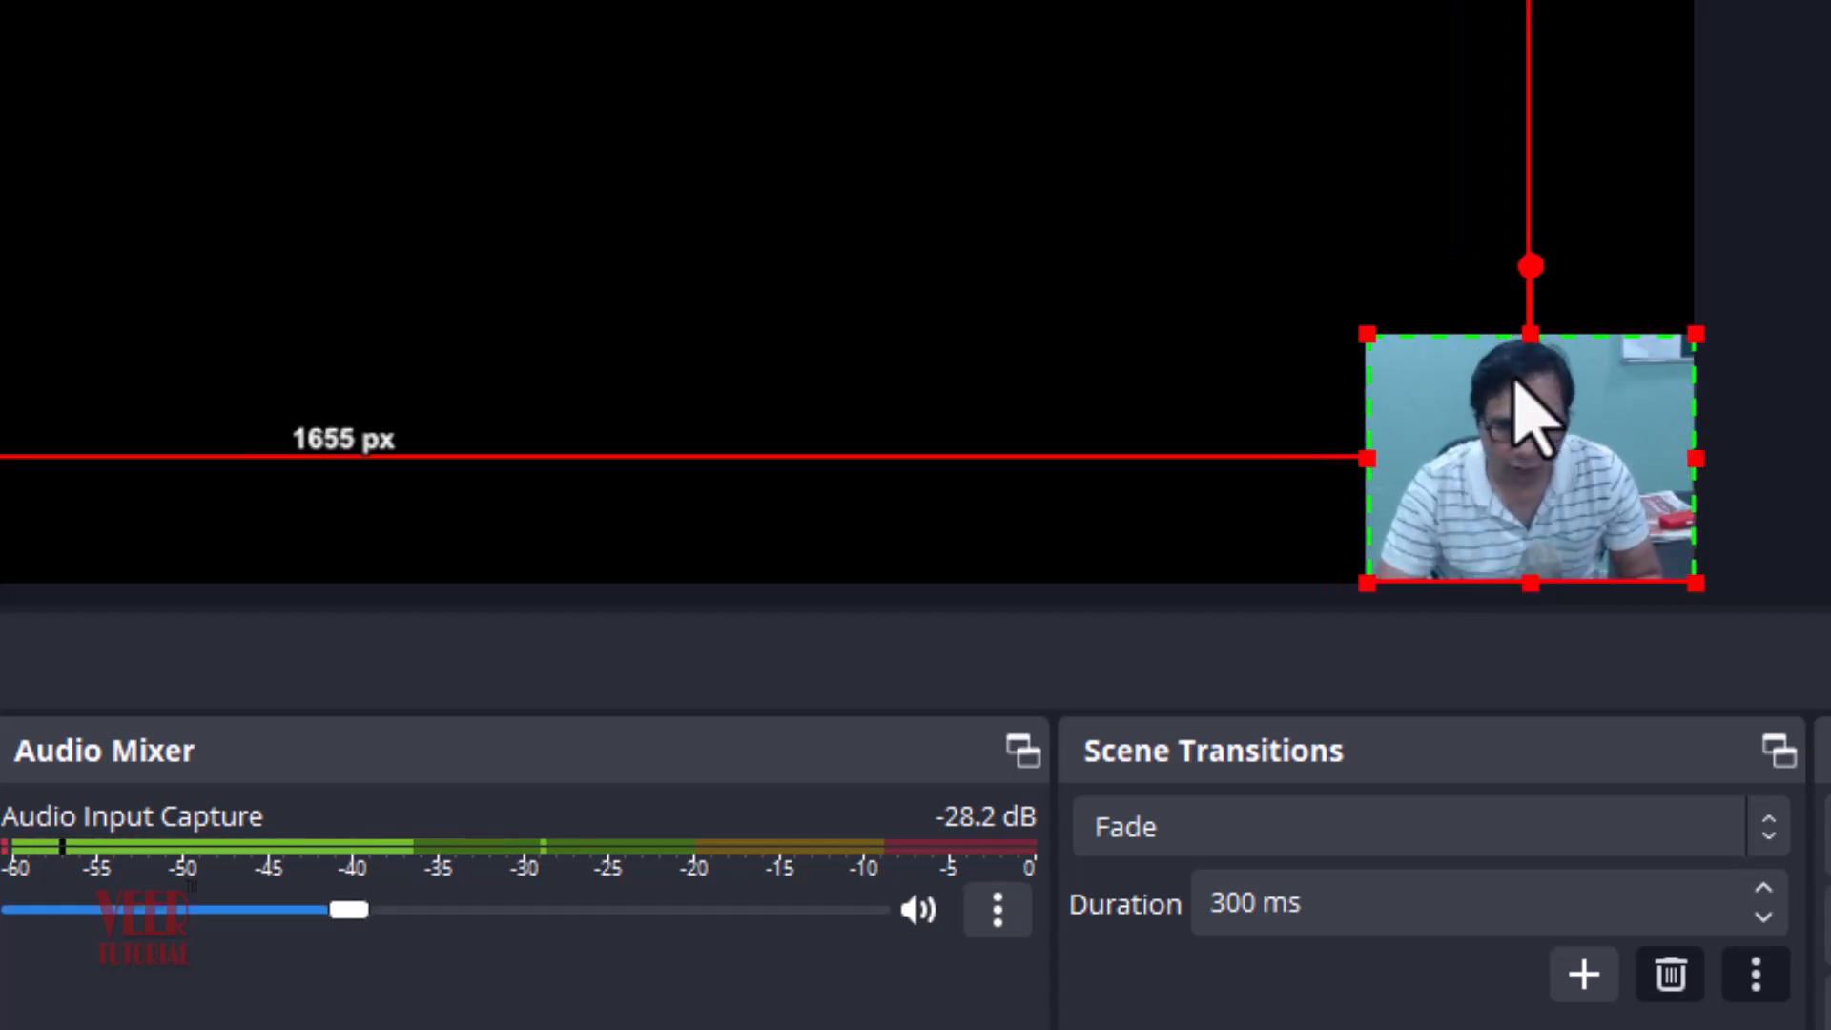
{"action": "left_click_drag", "start_coordinate": [1531, 334], "coordinate": [1531, 313]}
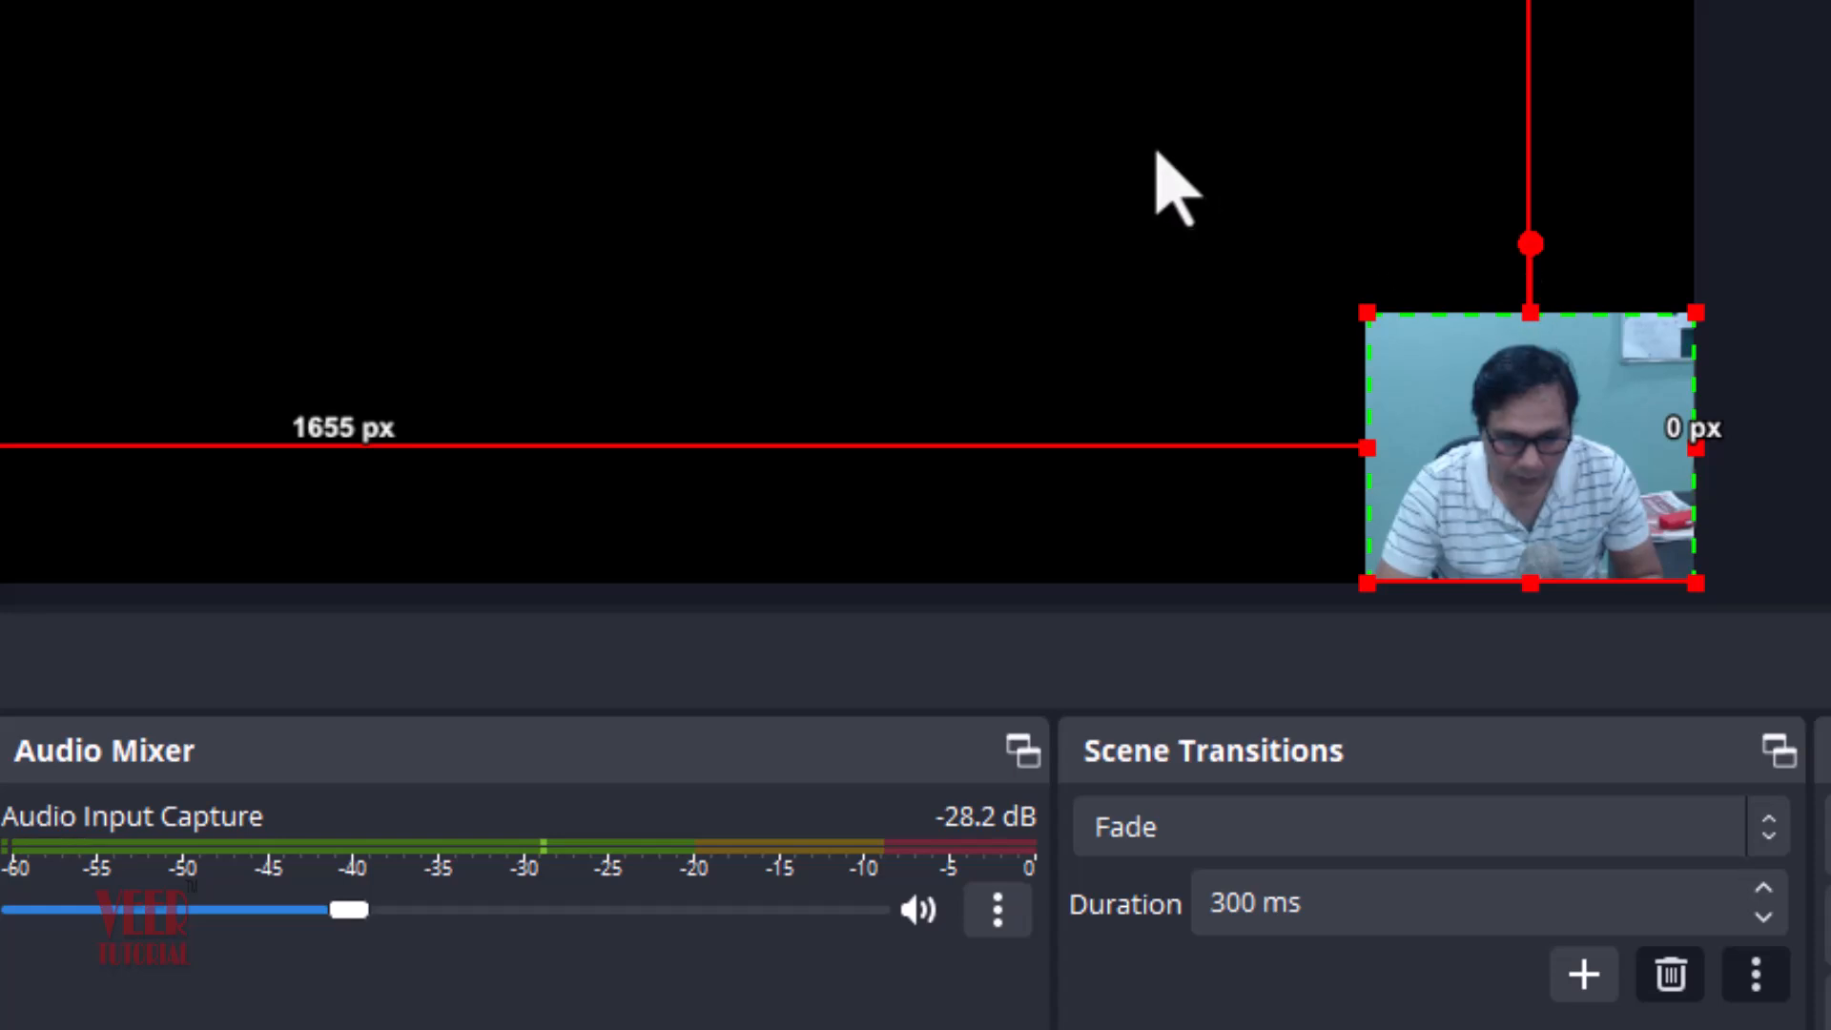
{"action": "left_click", "coordinate": [1173, 187]}
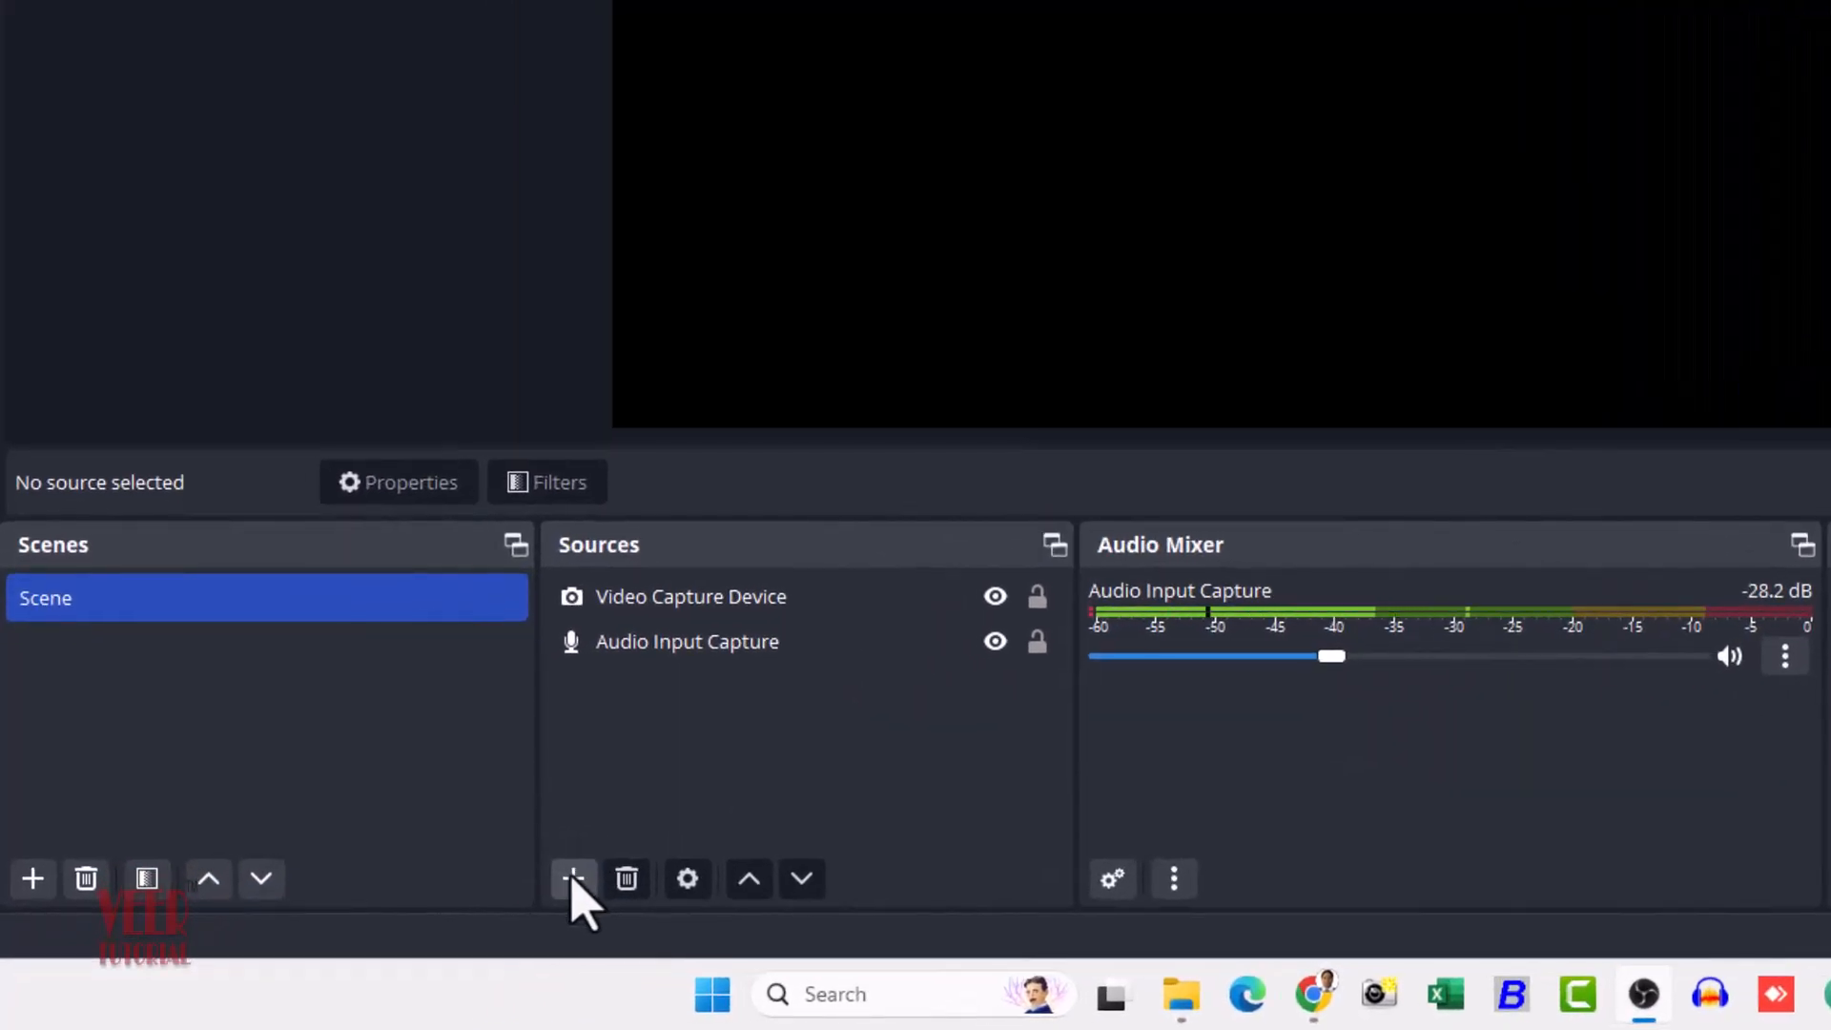
Add a Display Capture source showing the 1920x1080 primary monitor.
{"action": "left_click", "coordinate": [573, 878]}
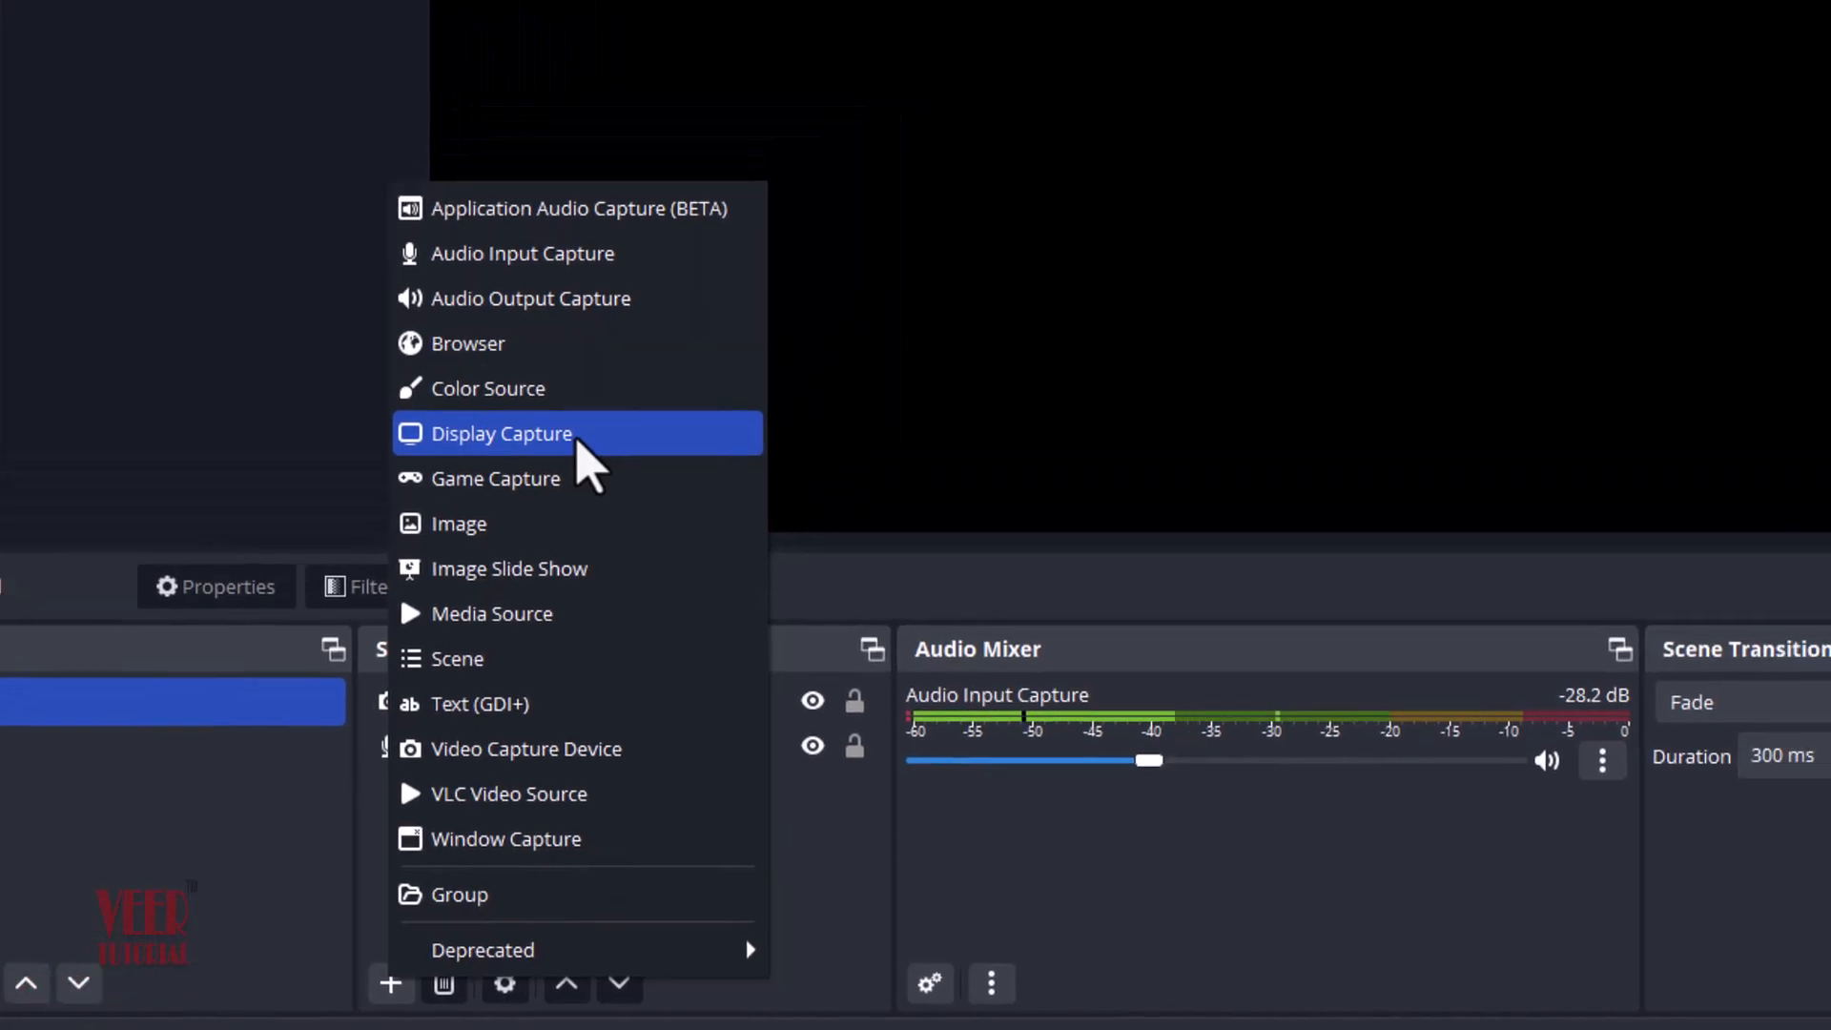
{"action": "left_click", "coordinate": [761, 334]}
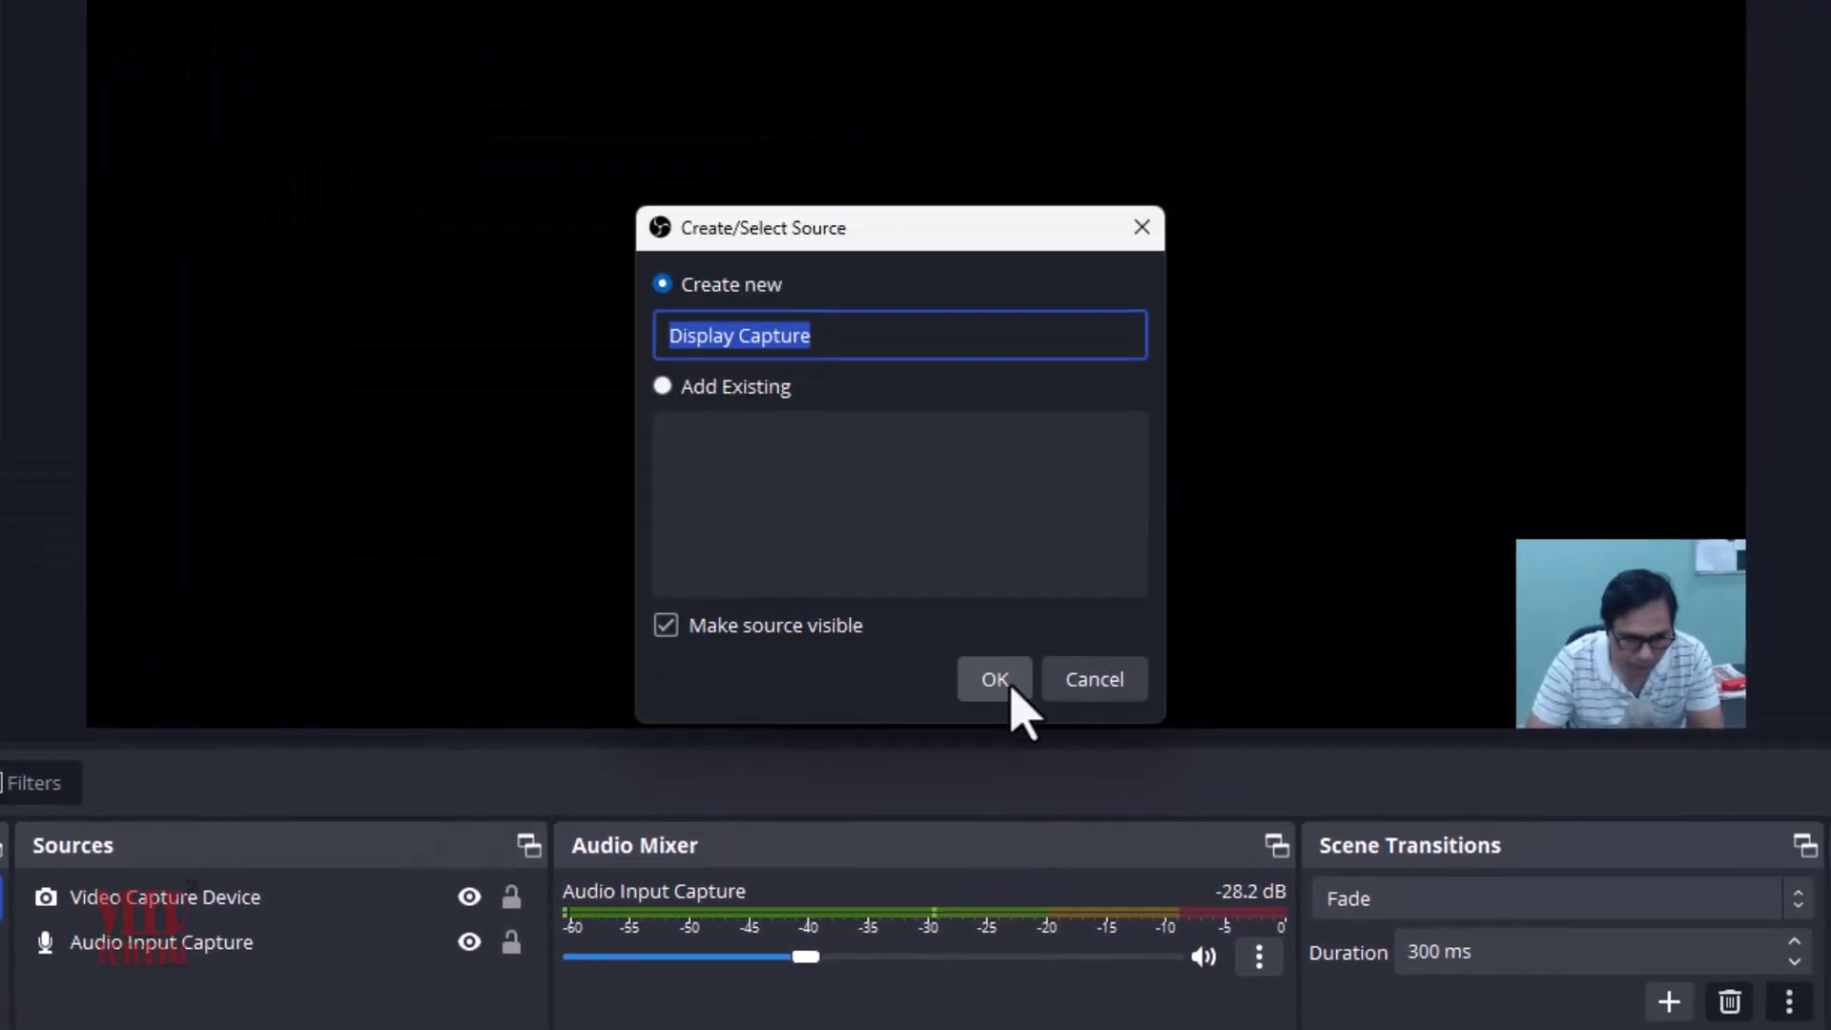
{"action": "left_click", "coordinate": [1007, 679]}
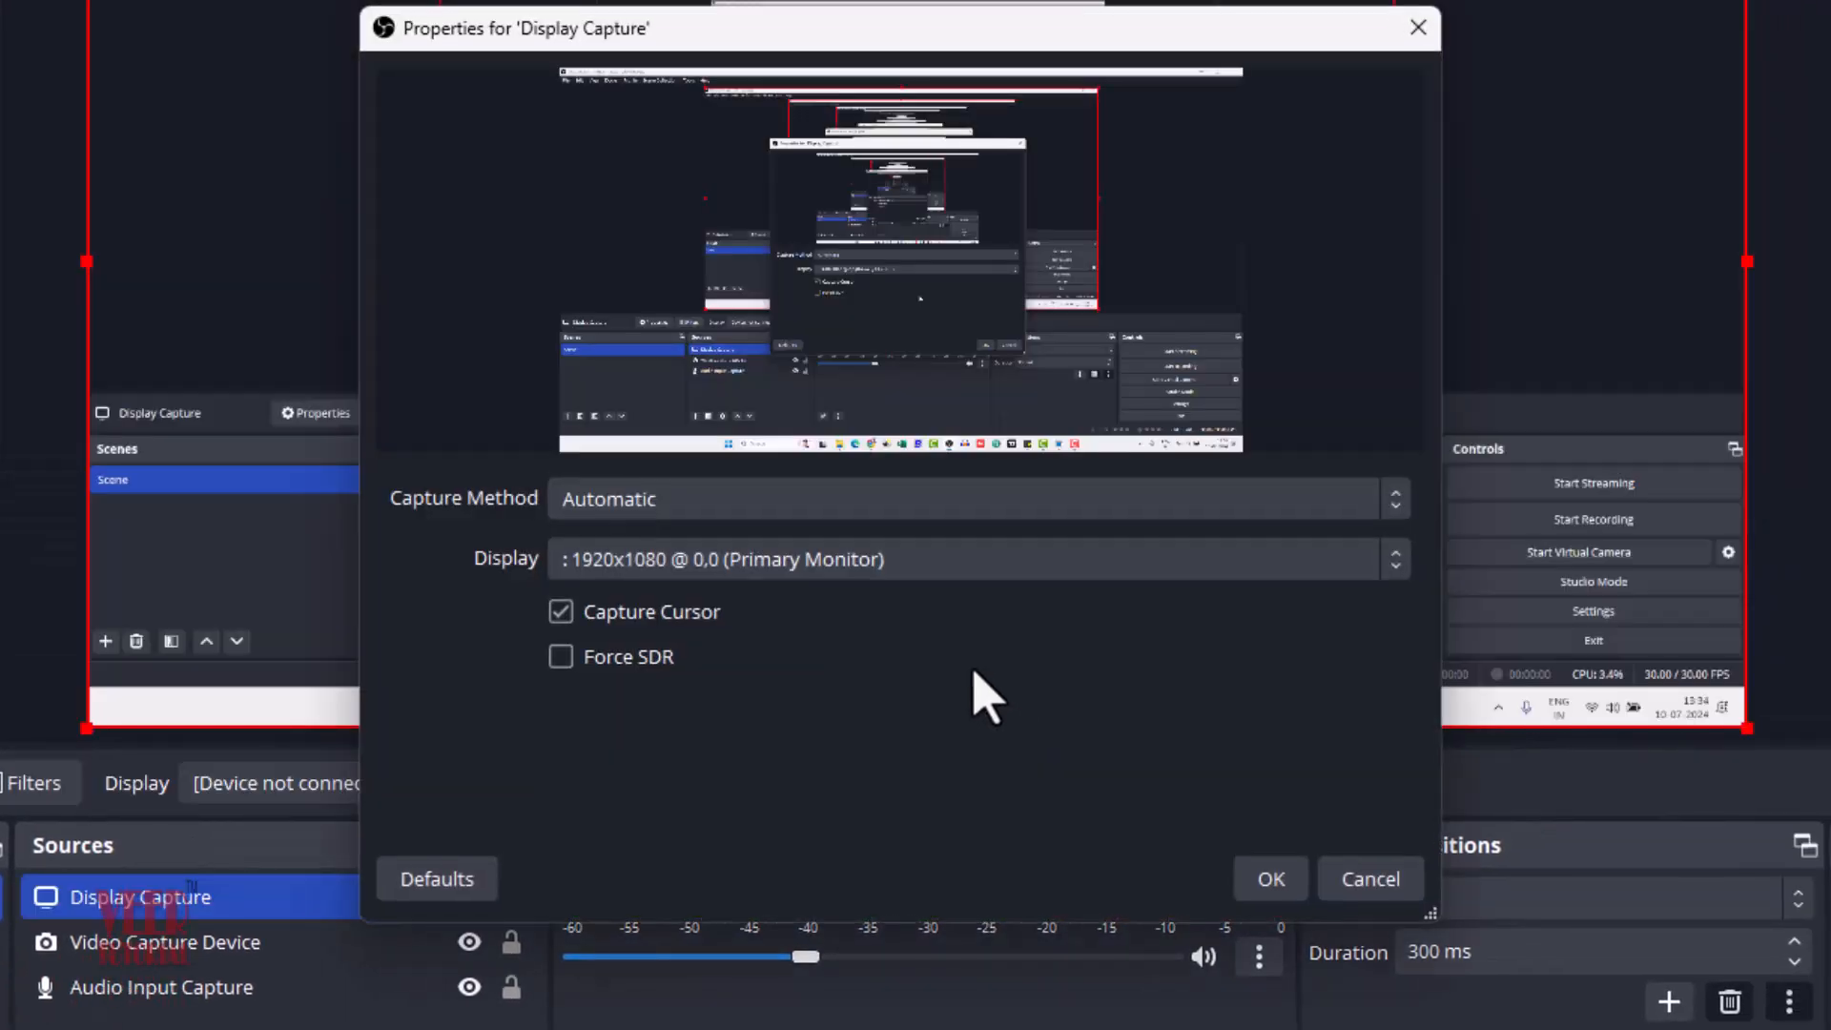
{"action": "left_click", "coordinate": [1051, 570]}
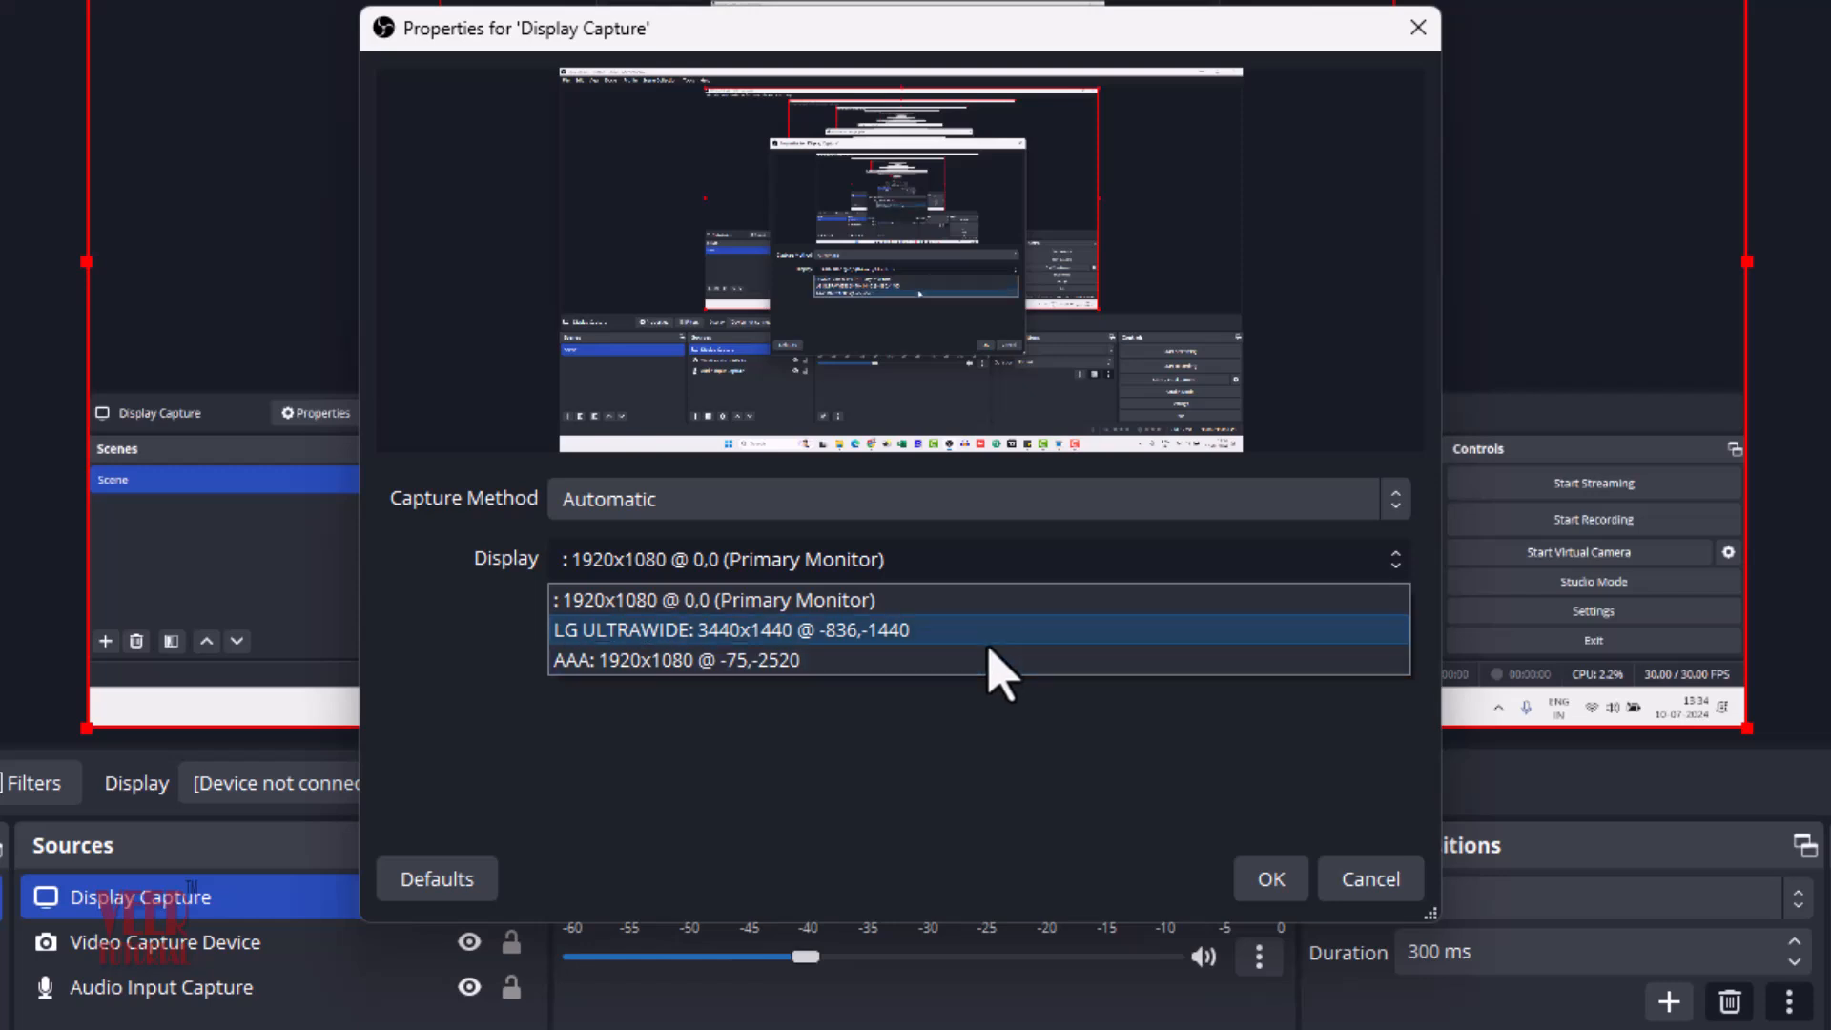
{"action": "left_click", "coordinate": [964, 608]}
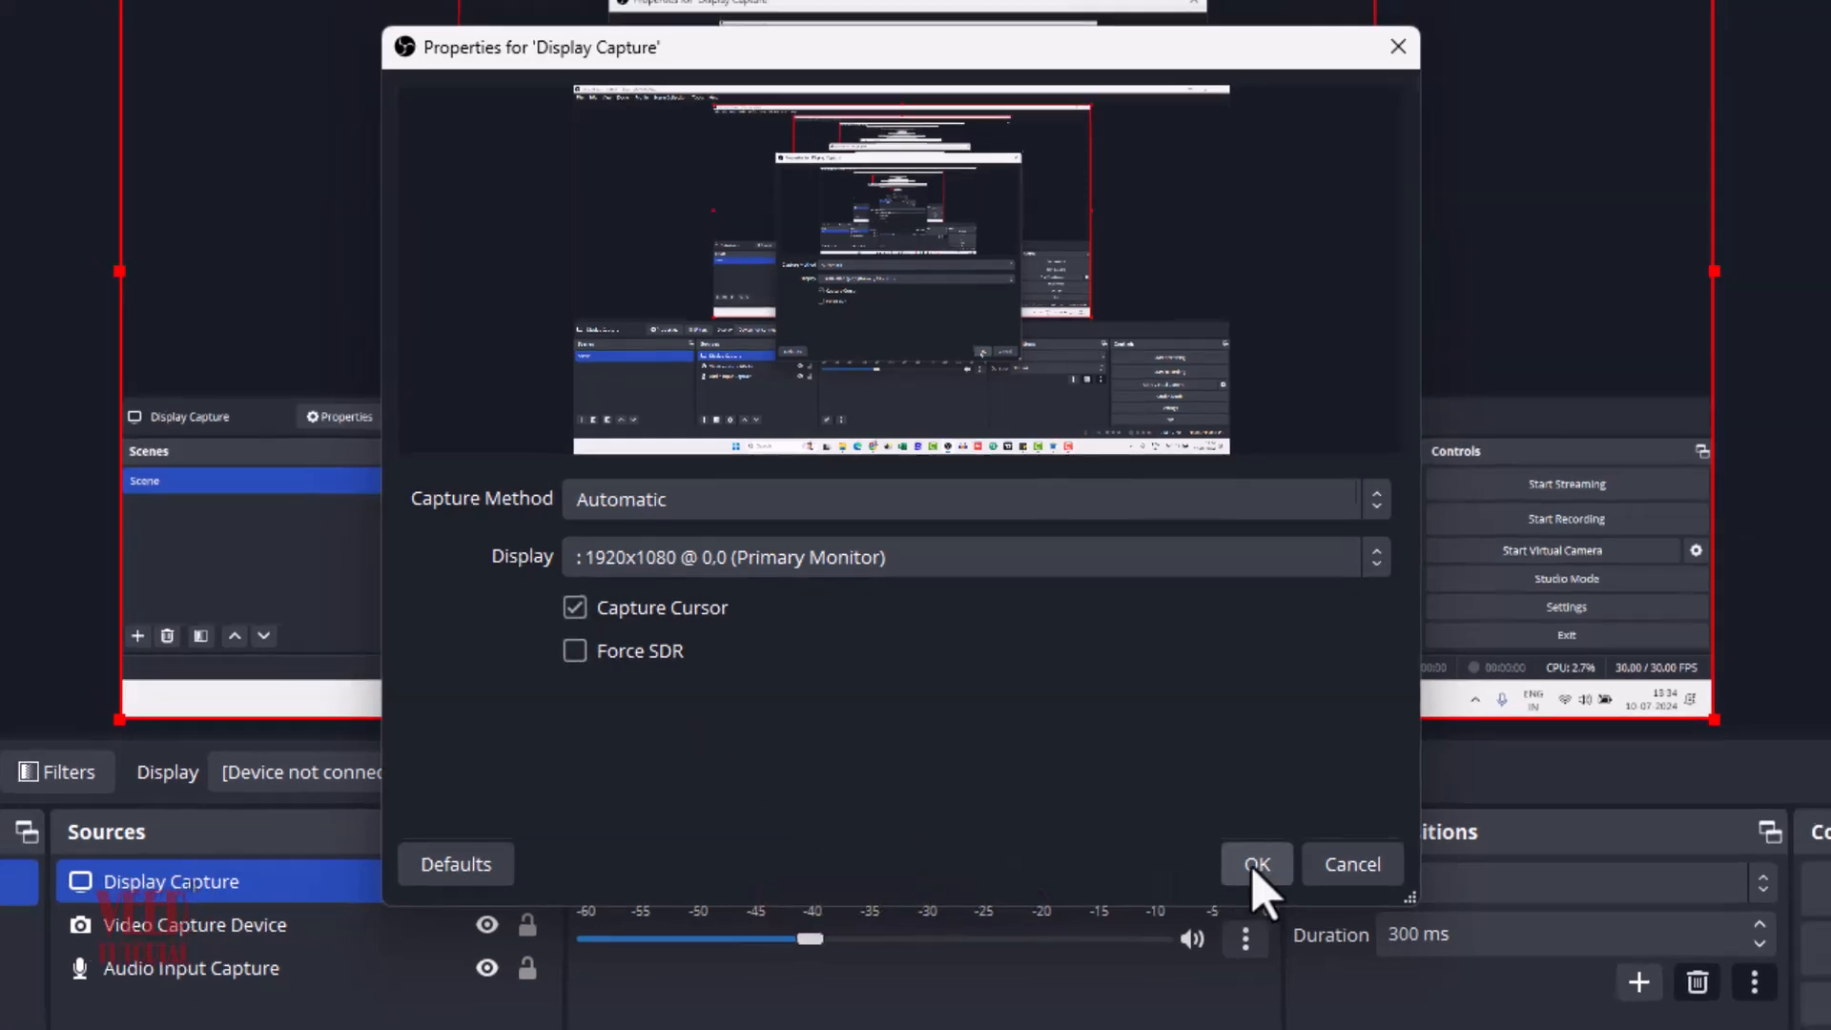
{"action": "left_click", "coordinate": [1259, 869]}
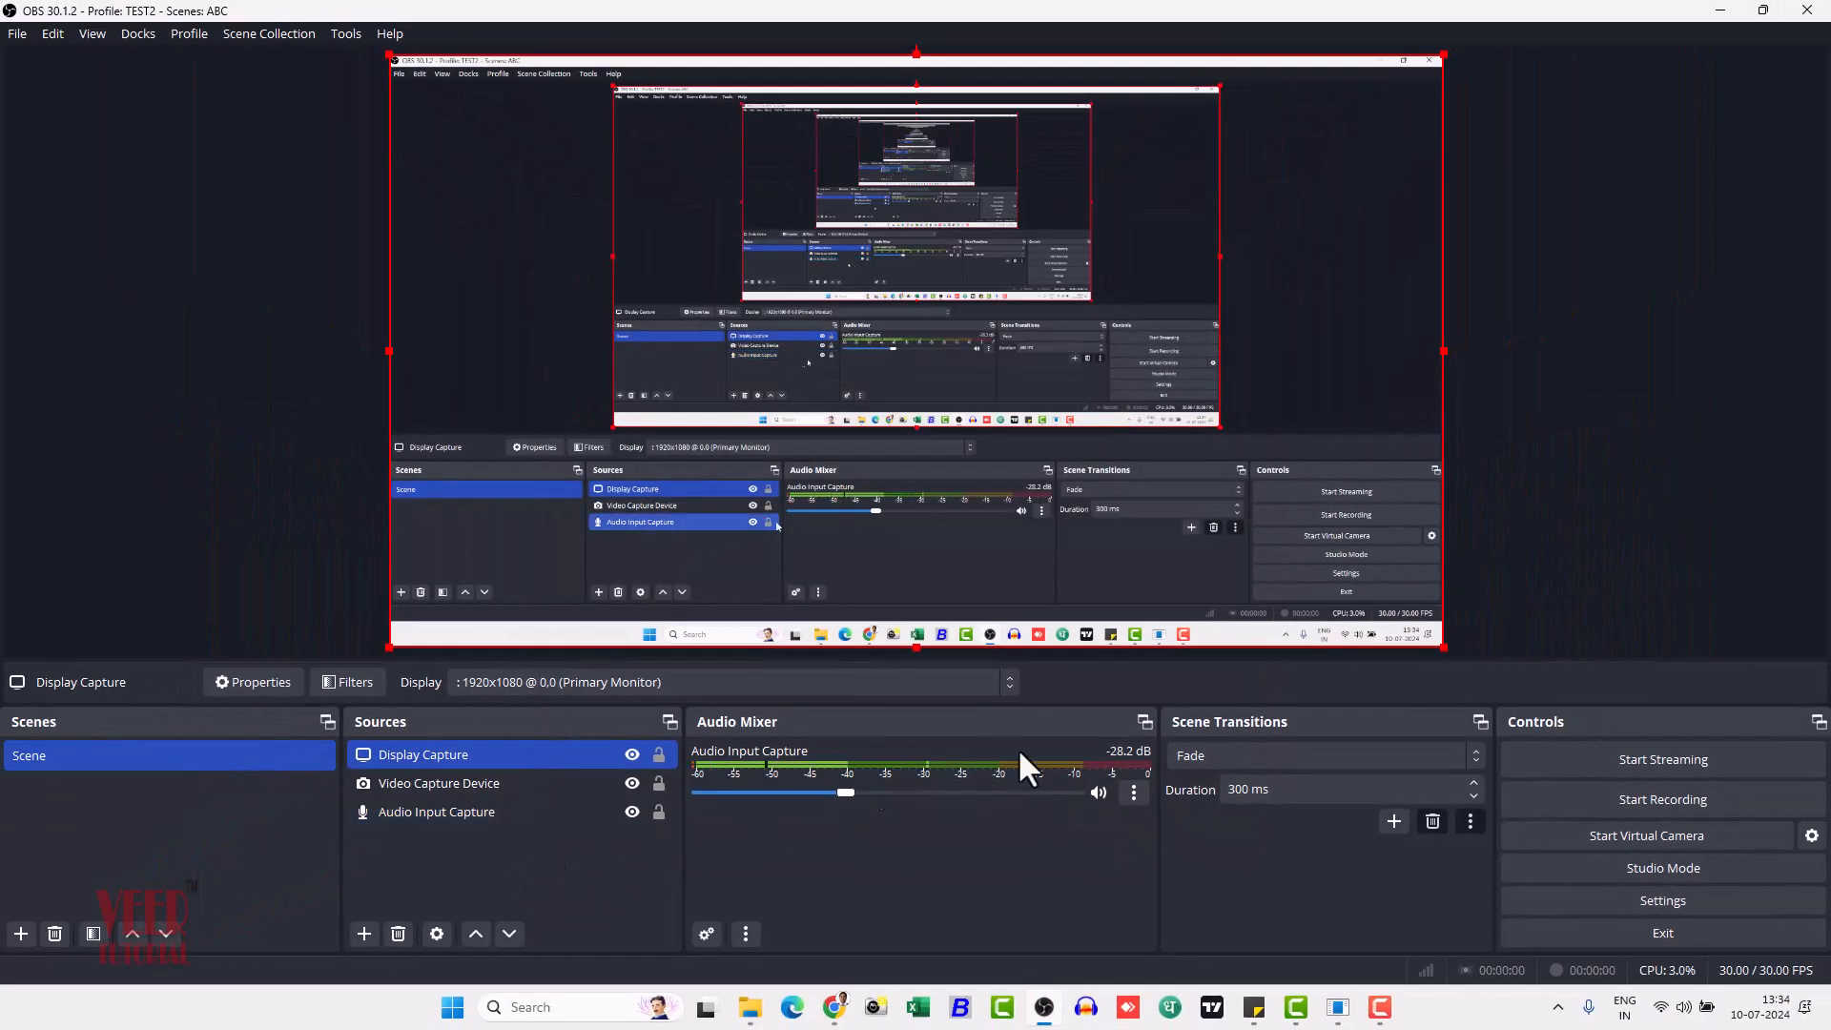
Move the Video Capture Device source above Display Capture in the source order.
{"action": "left_click", "coordinate": [495, 812], "text": "ctrl"}
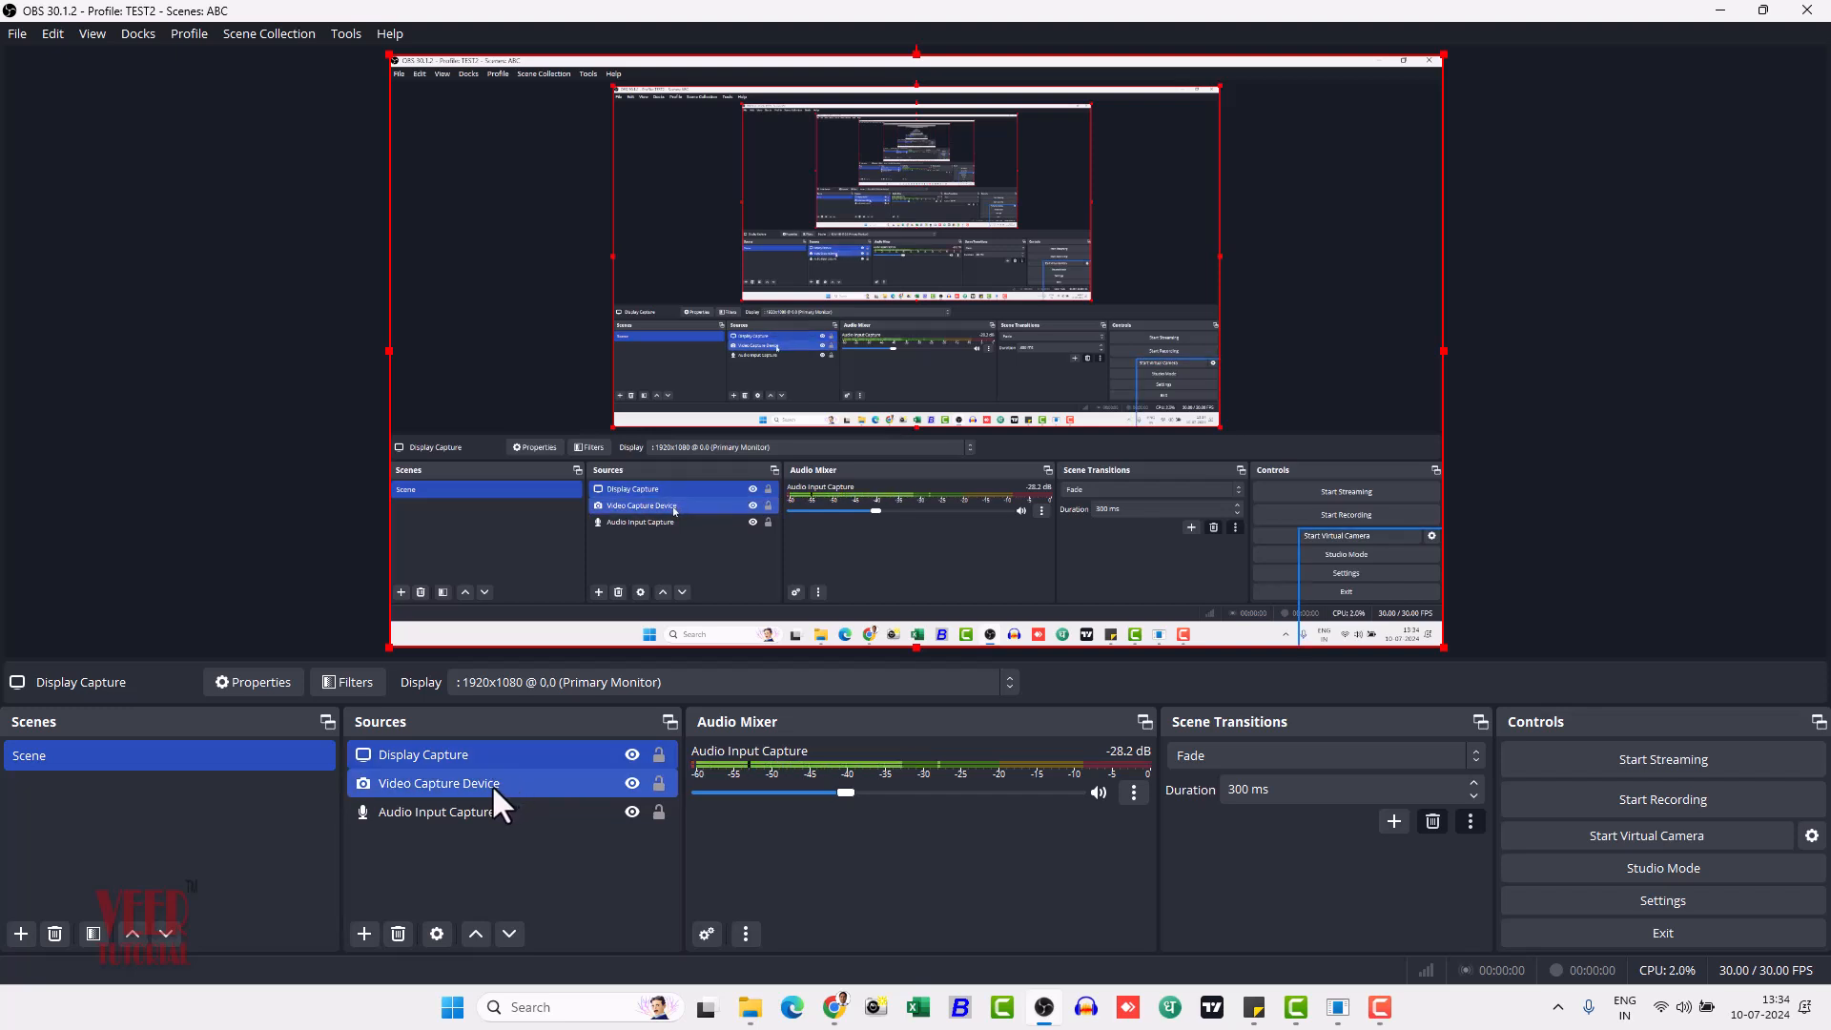
{"action": "left_click", "coordinate": [517, 784]}
{"action": "left_click_drag", "start_coordinate": [517, 784], "coordinate": [520, 749]}
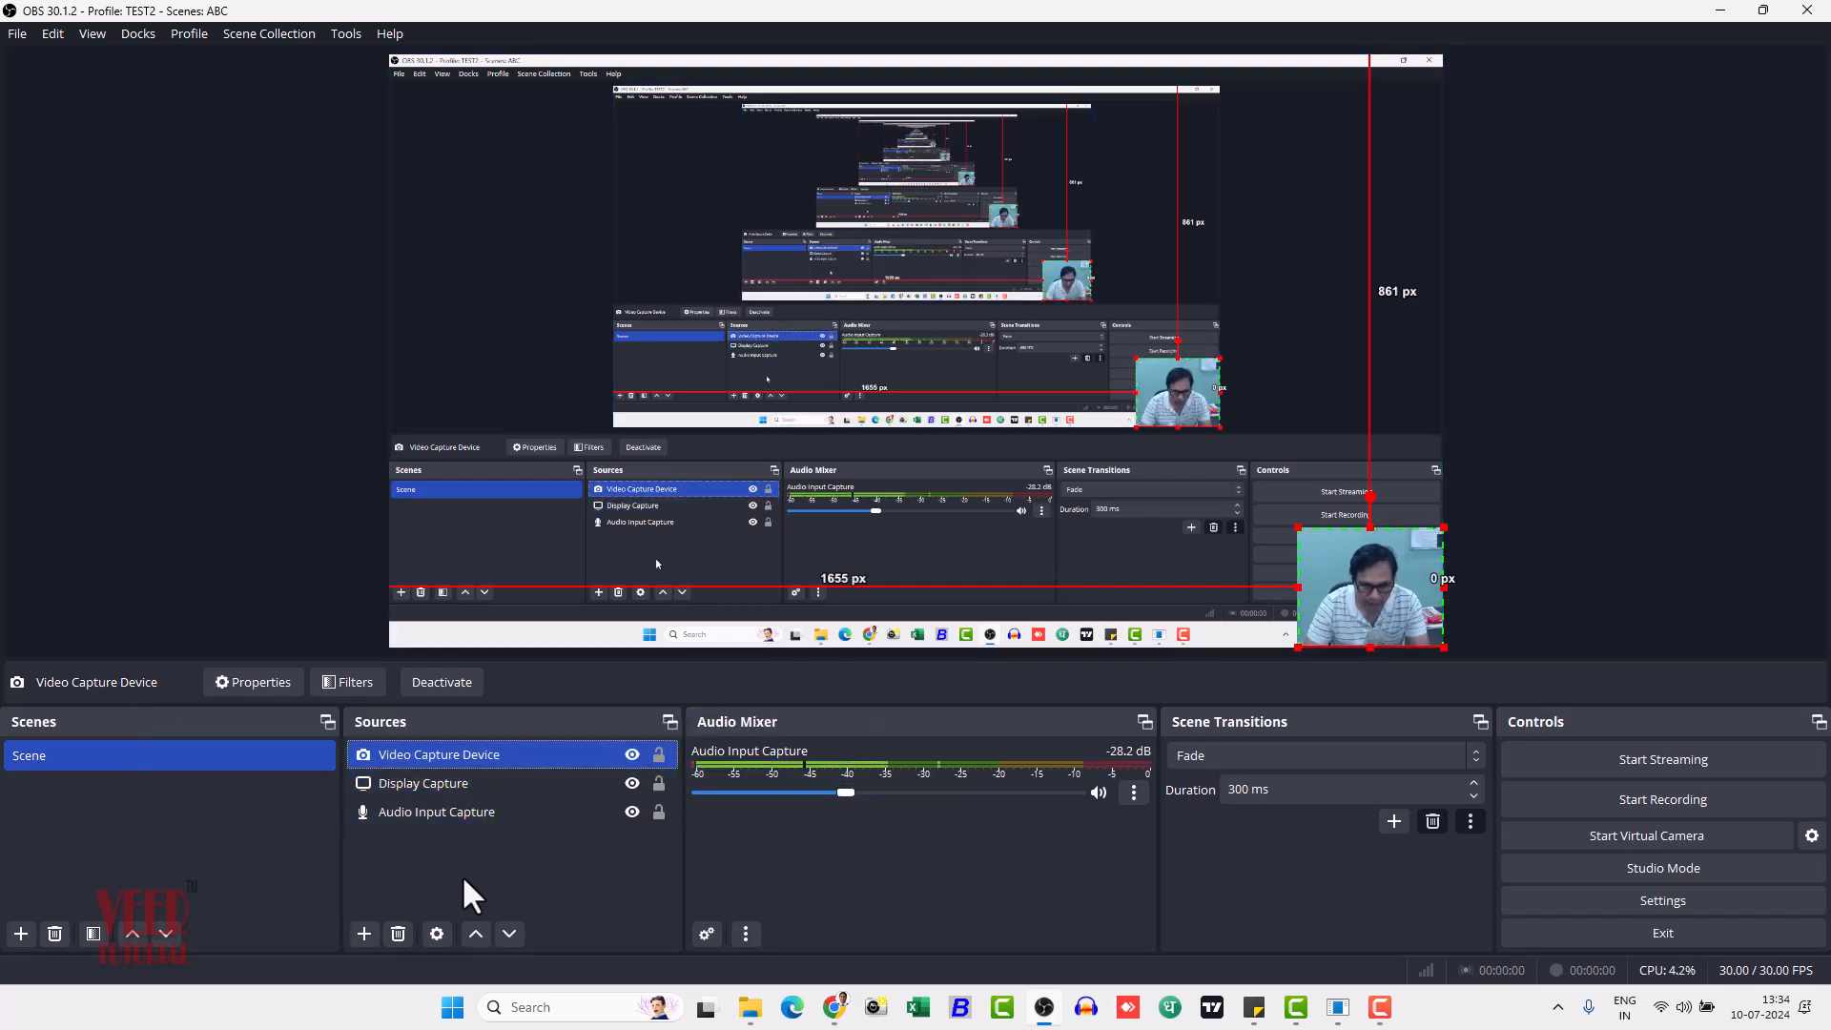
{"action": "left_click", "coordinate": [462, 873]}
Enlarge the webcam picture from its upper-left corner to start about 1513 px across and 744 px down the canvas.
{"action": "left_click", "coordinate": [1305, 552]}
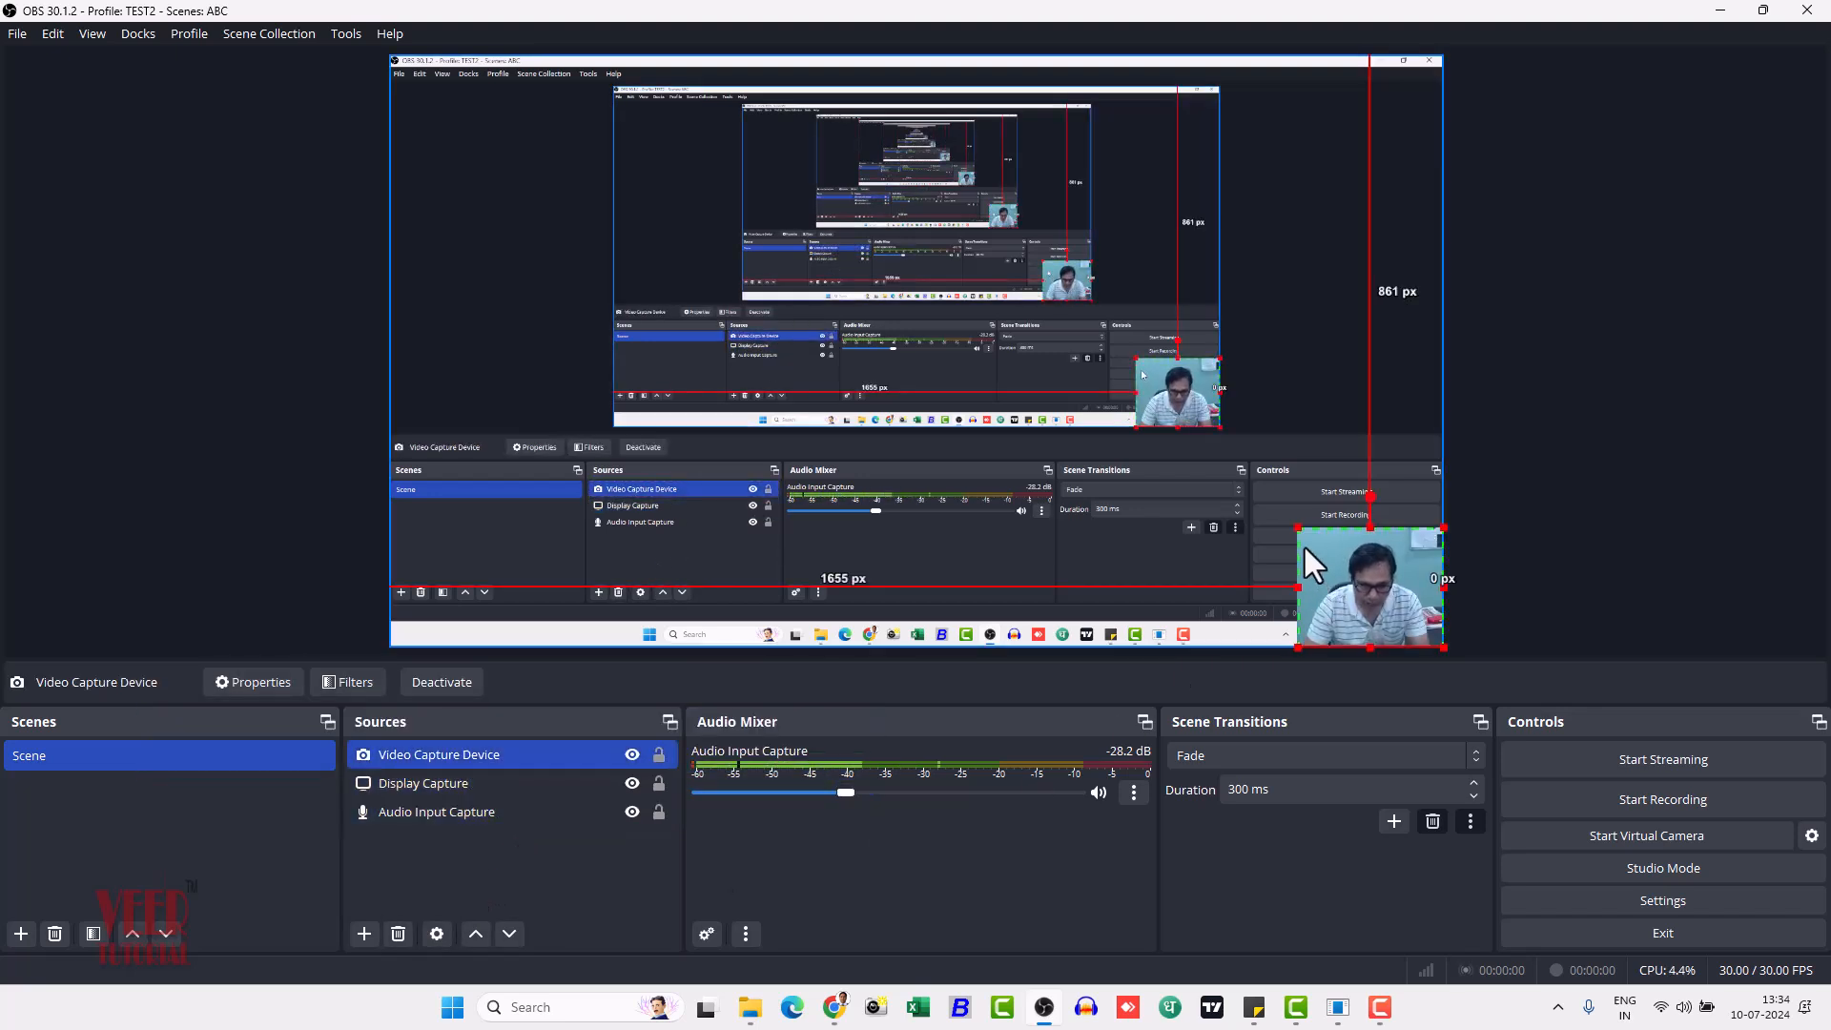
{"action": "left_click_drag", "start_coordinate": [1298, 531], "coordinate": [1221, 487]}
{"action": "left_click", "coordinate": [1286, 306]}
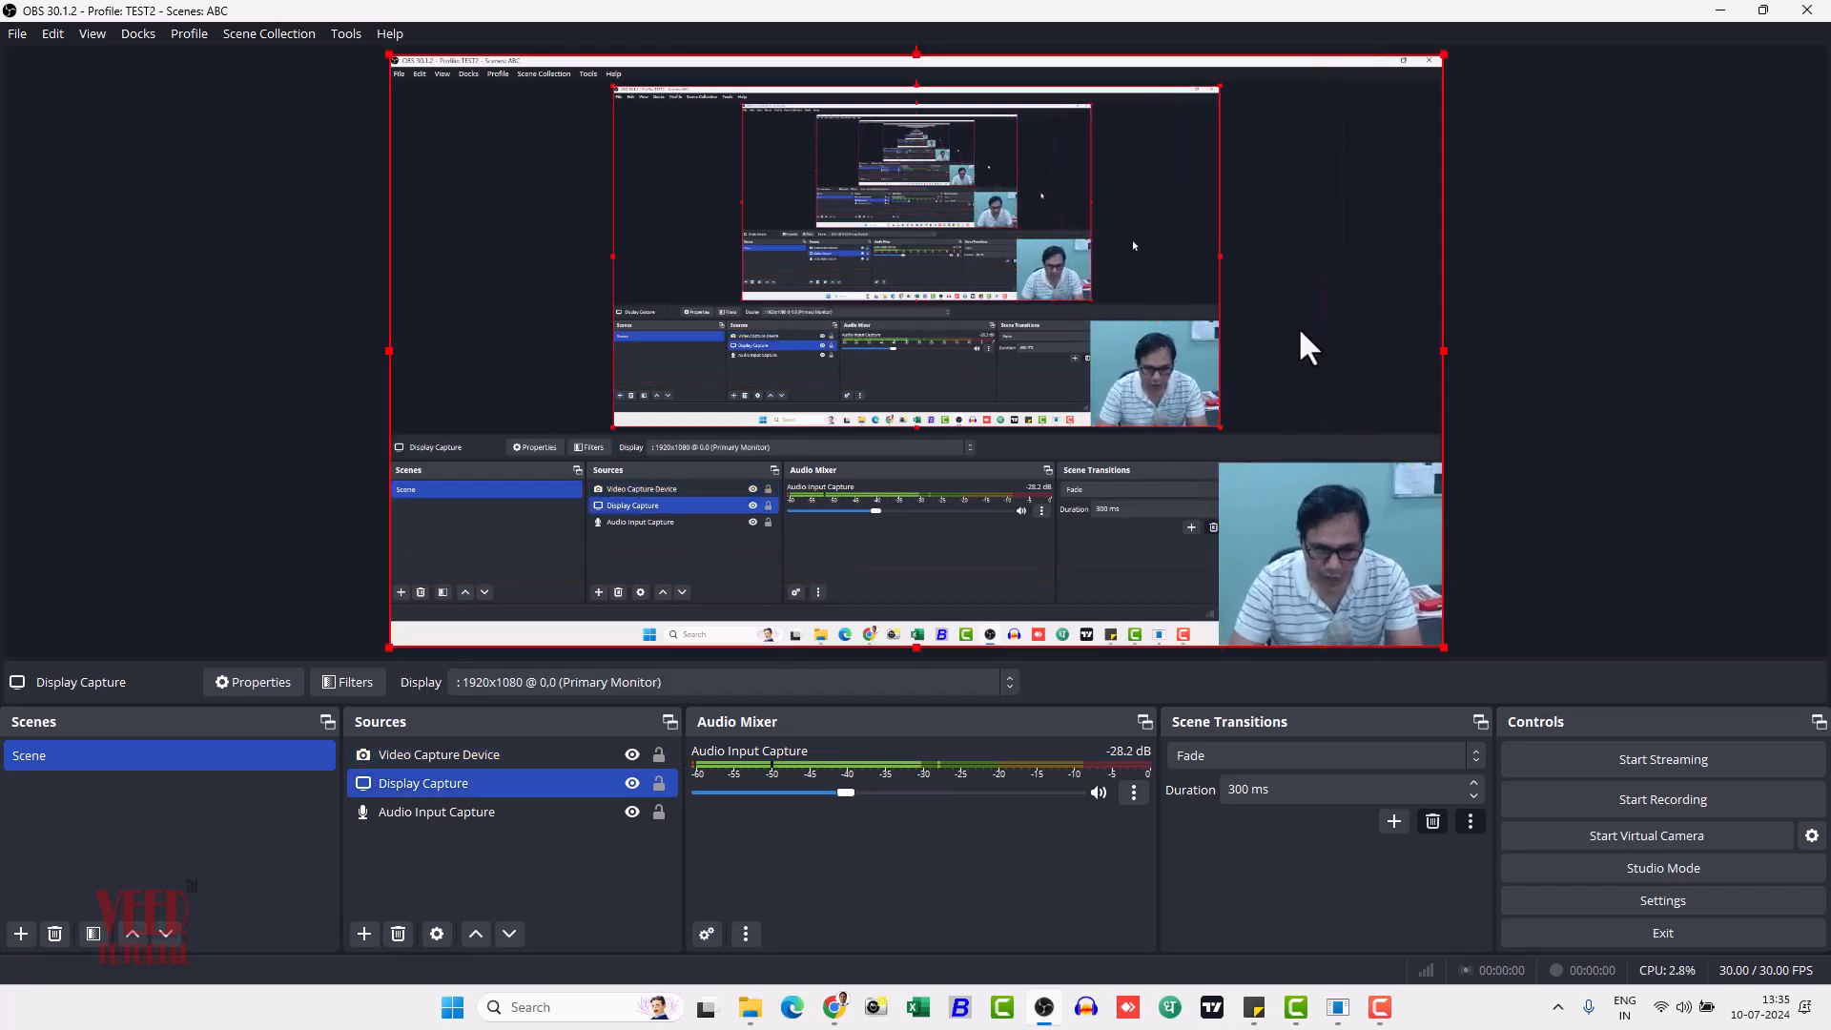
Add a Color Correction effect filter to the Video Capture Device source.
{"action": "left_click", "coordinate": [1313, 508]}
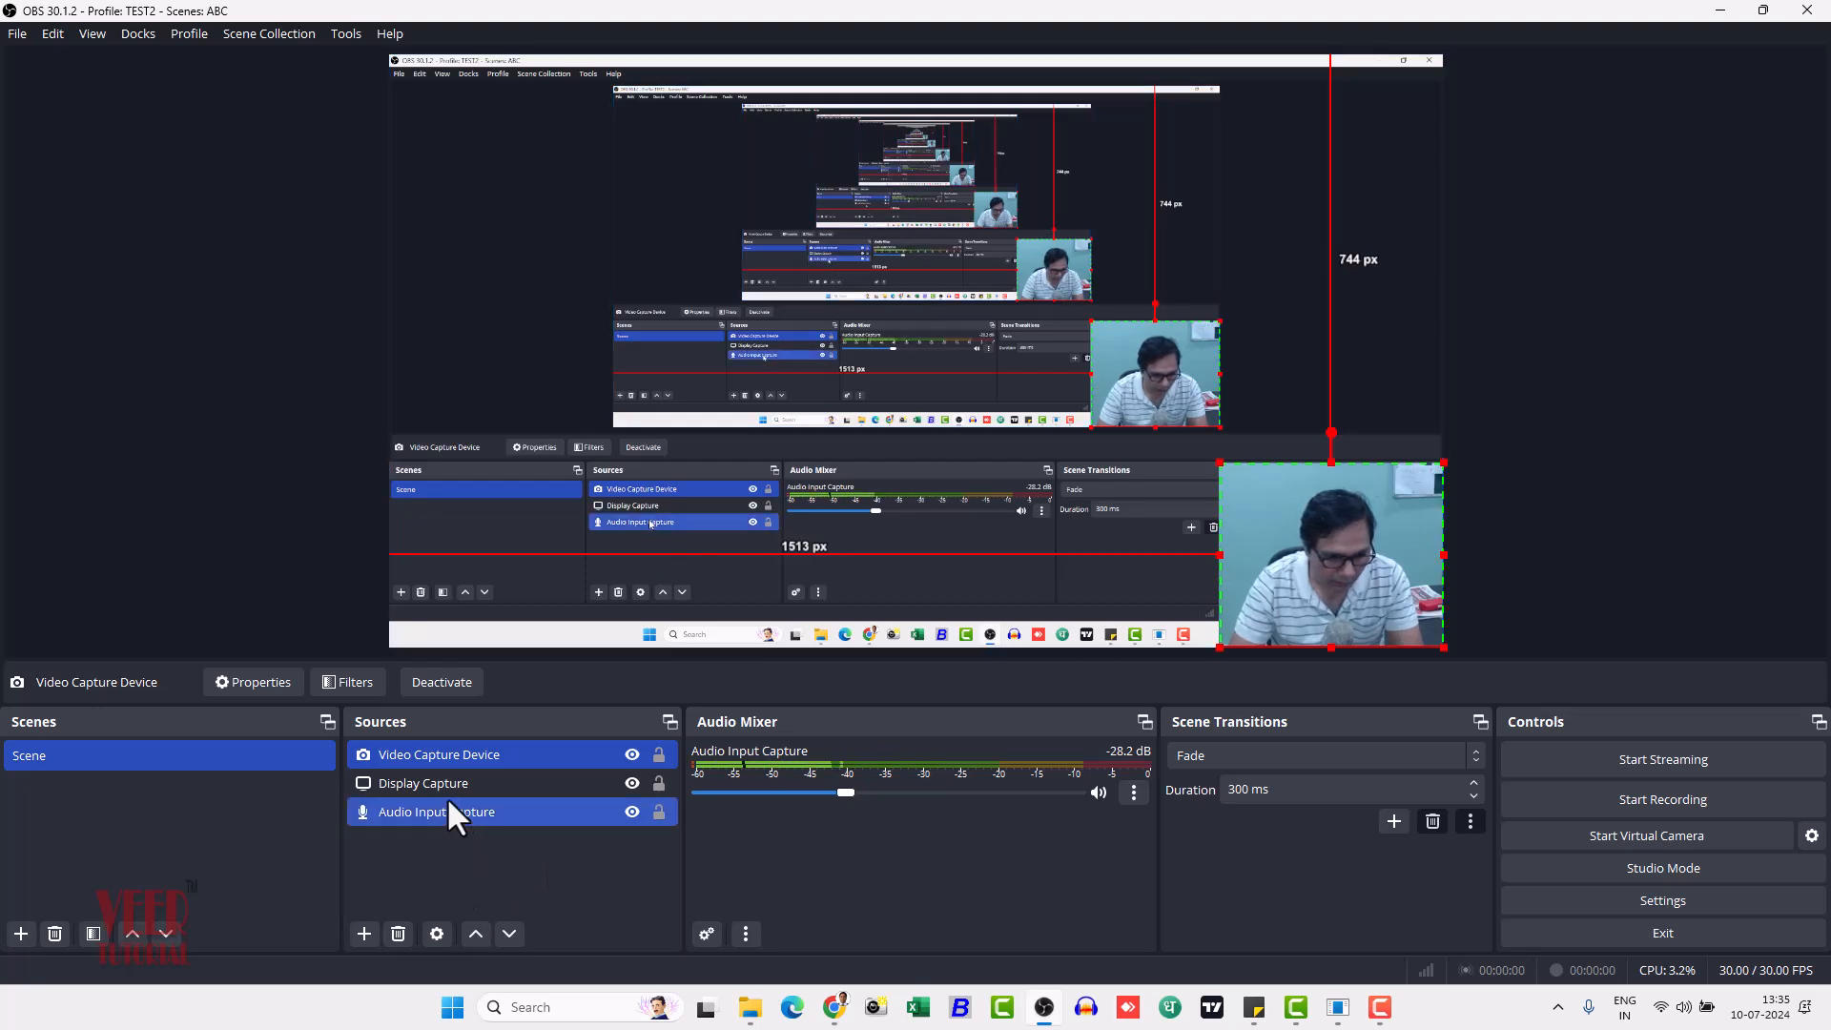
{"action": "left_click", "coordinate": [335, 683]}
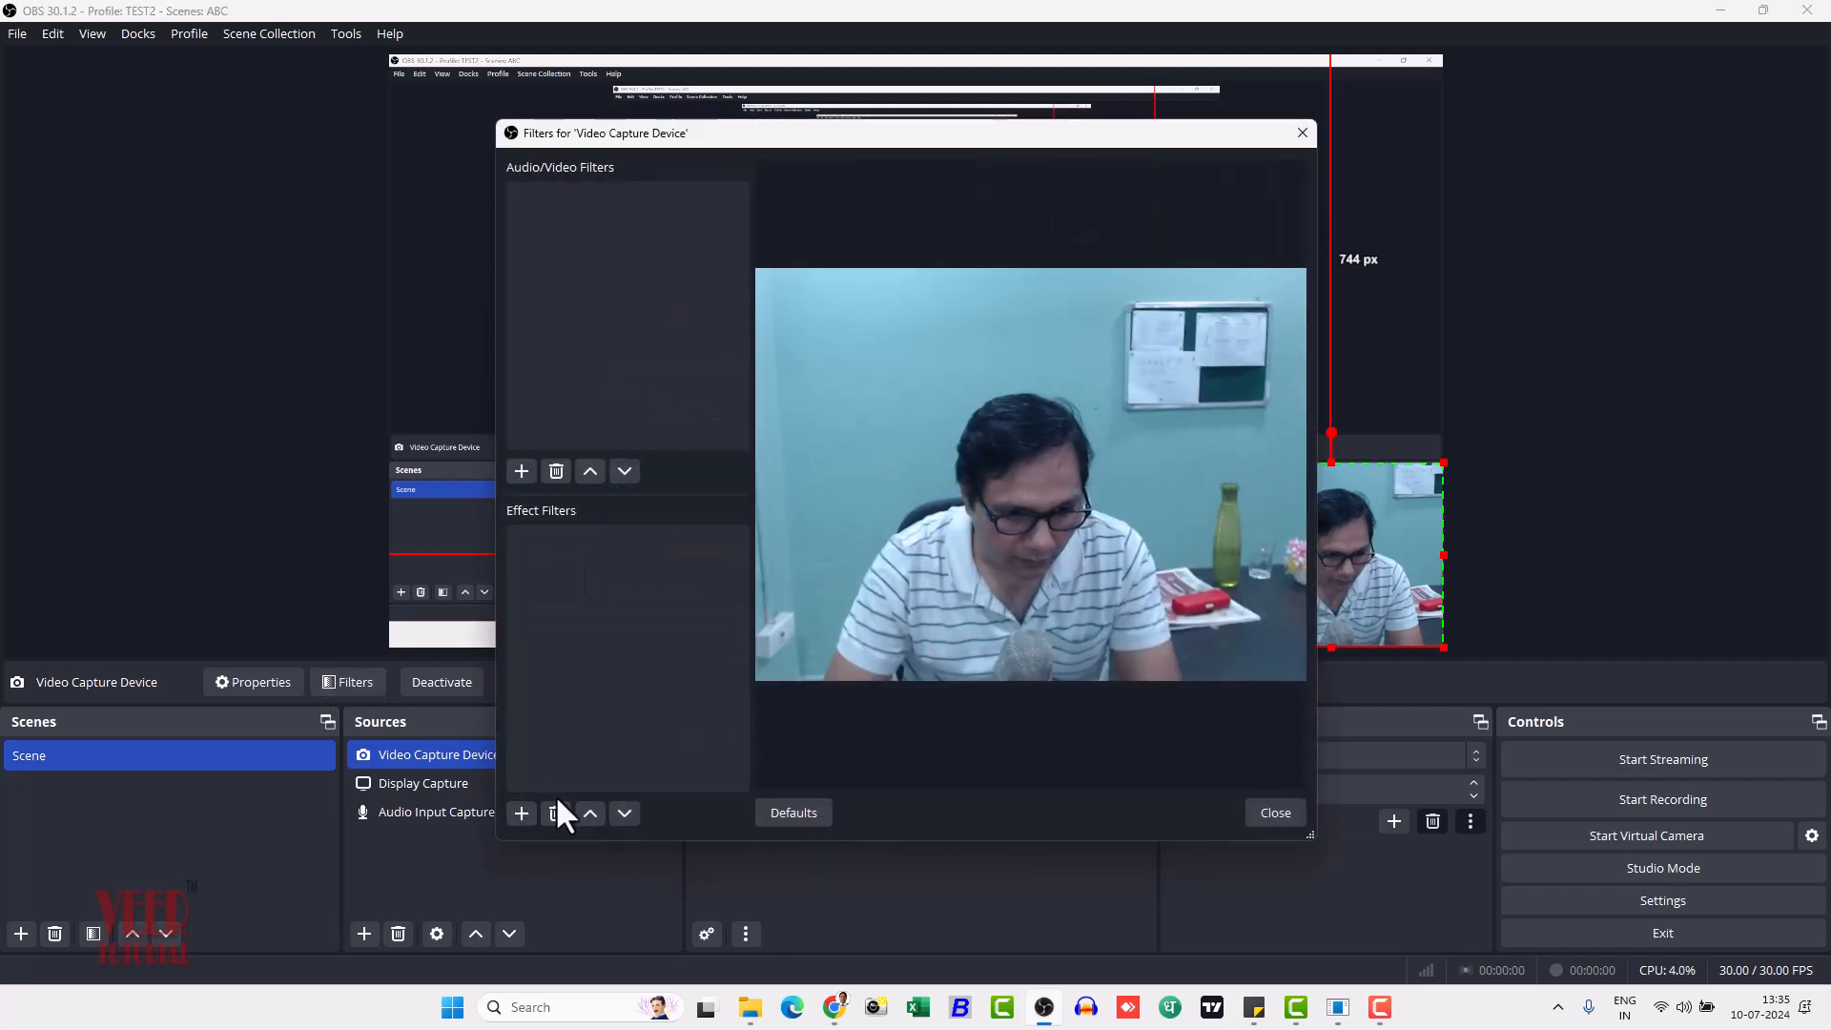
{"action": "left_click", "coordinate": [518, 816]}
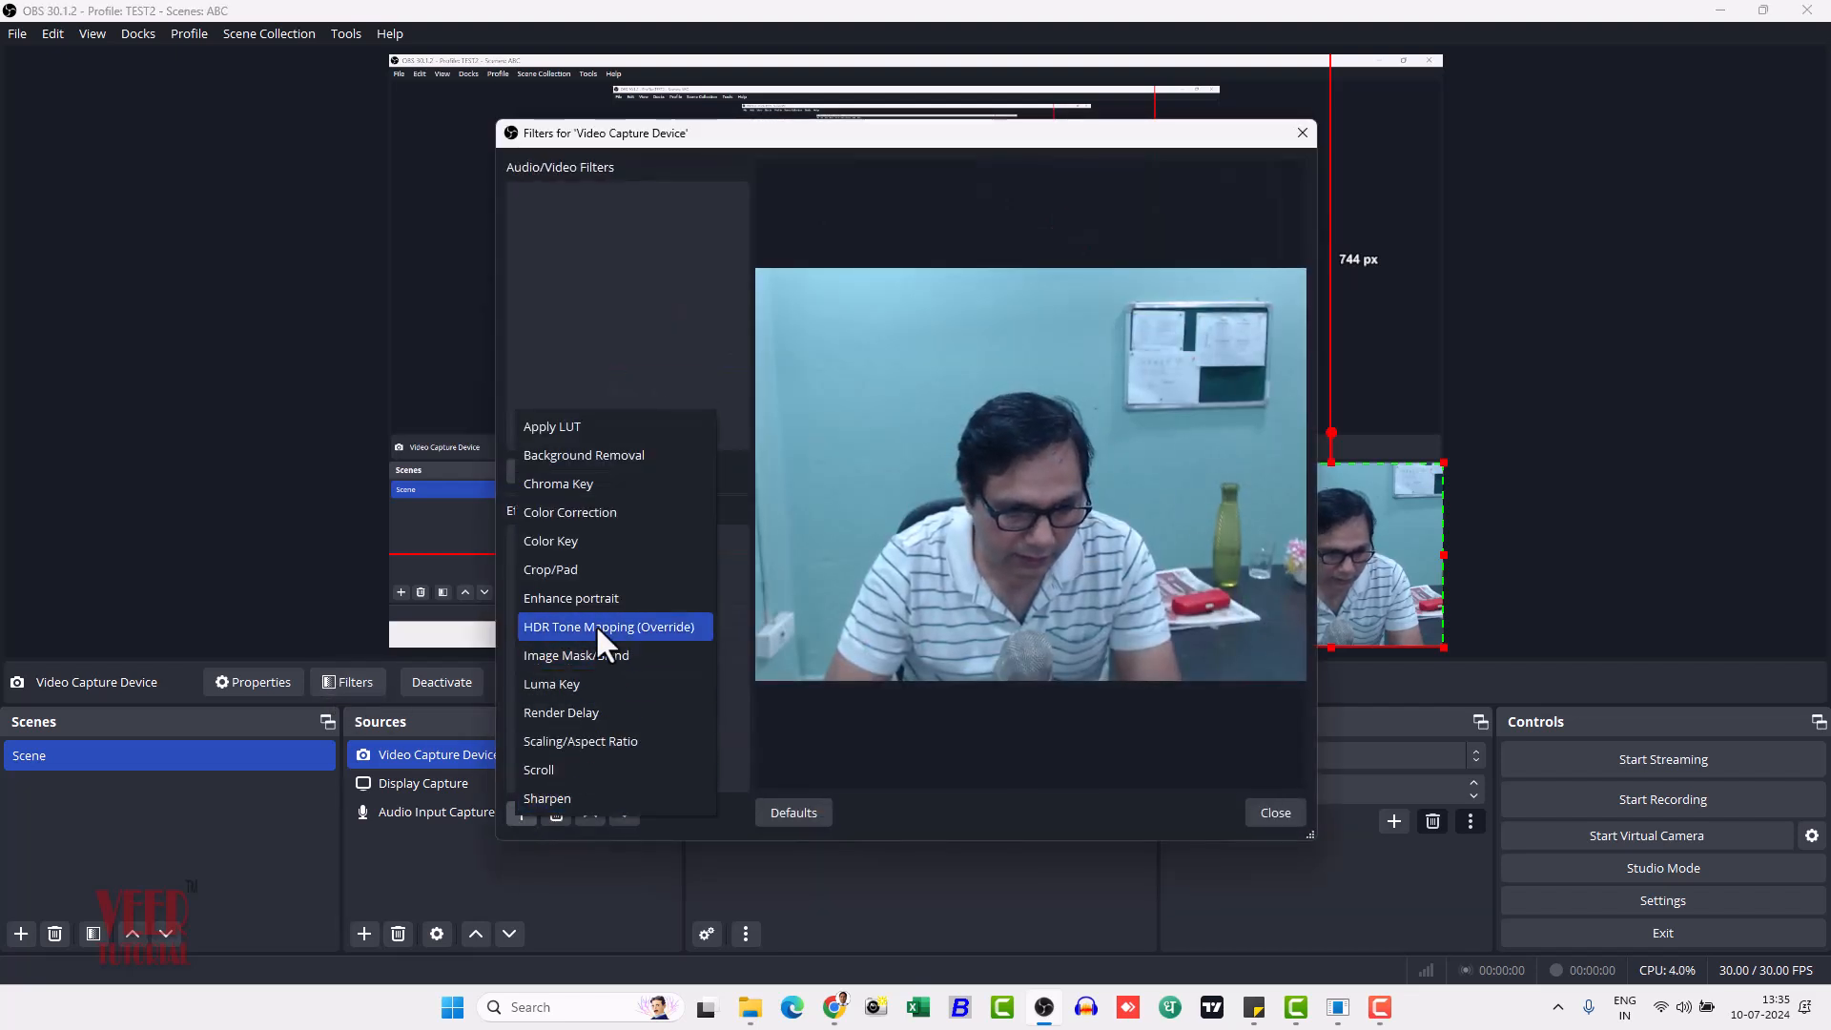
{"action": "left_click", "coordinate": [615, 513]}
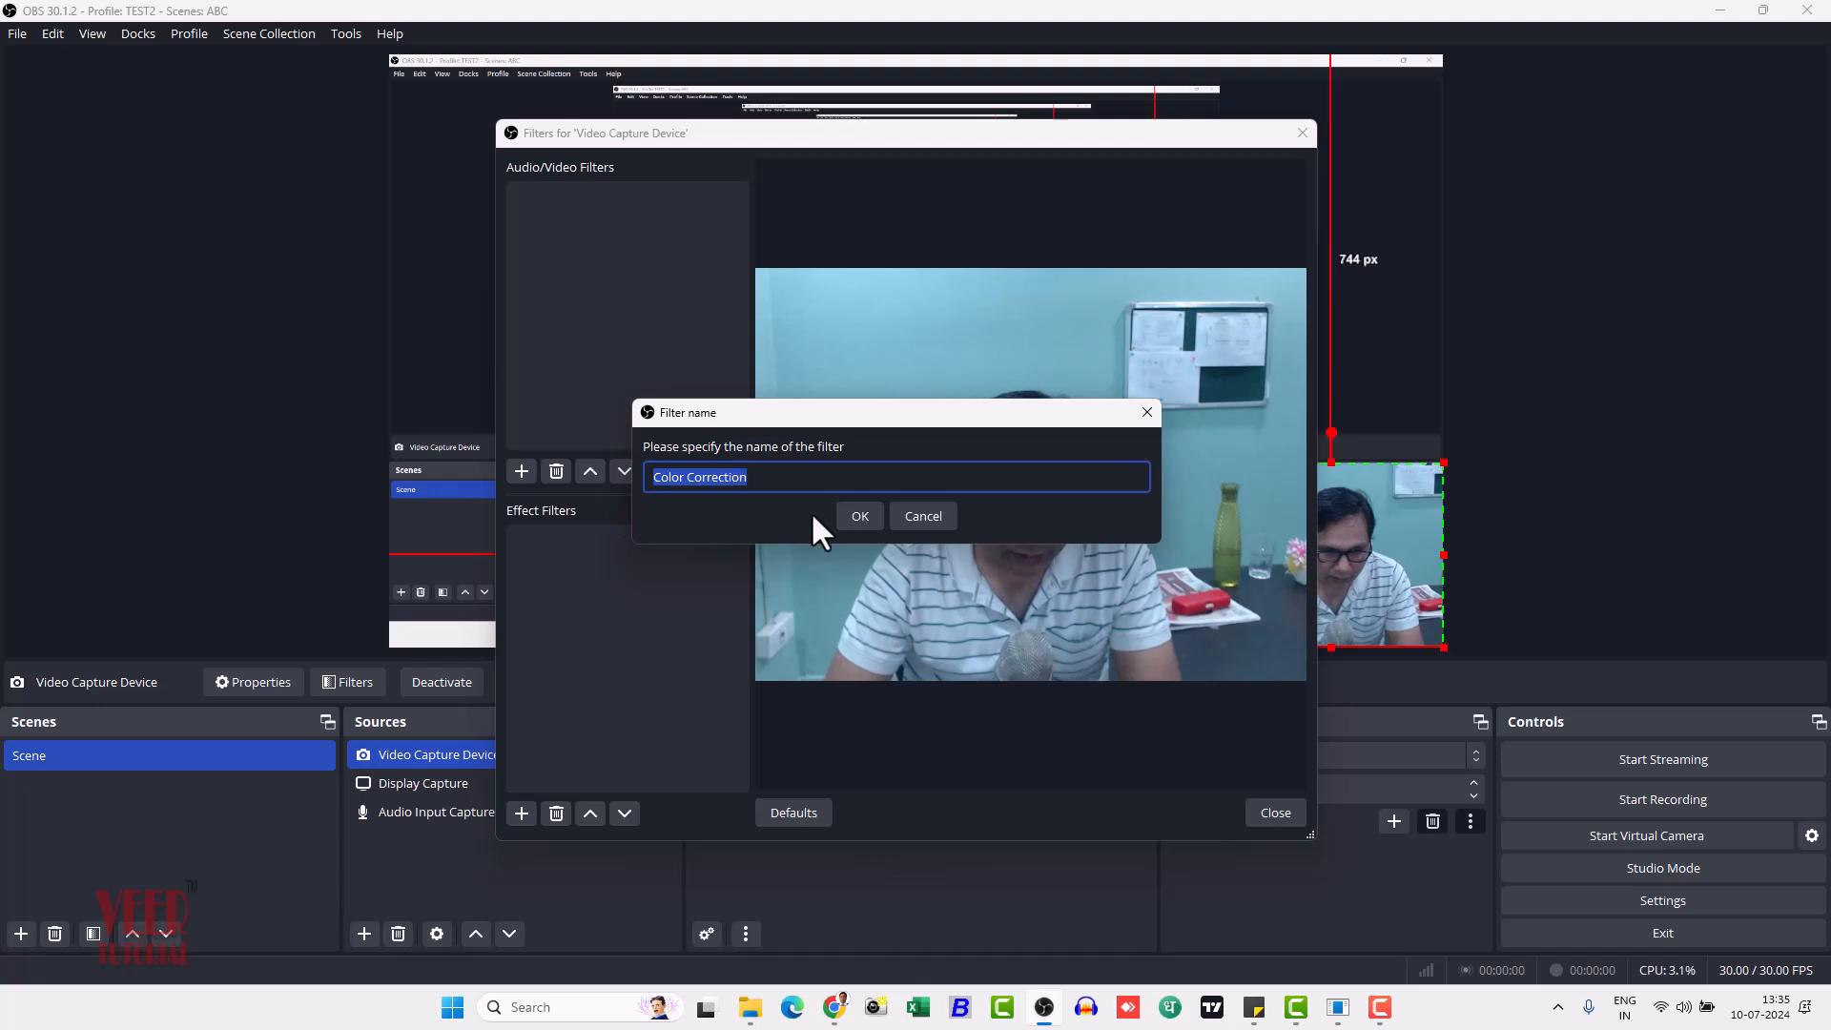
{"action": "left_click", "coordinate": [857, 513]}
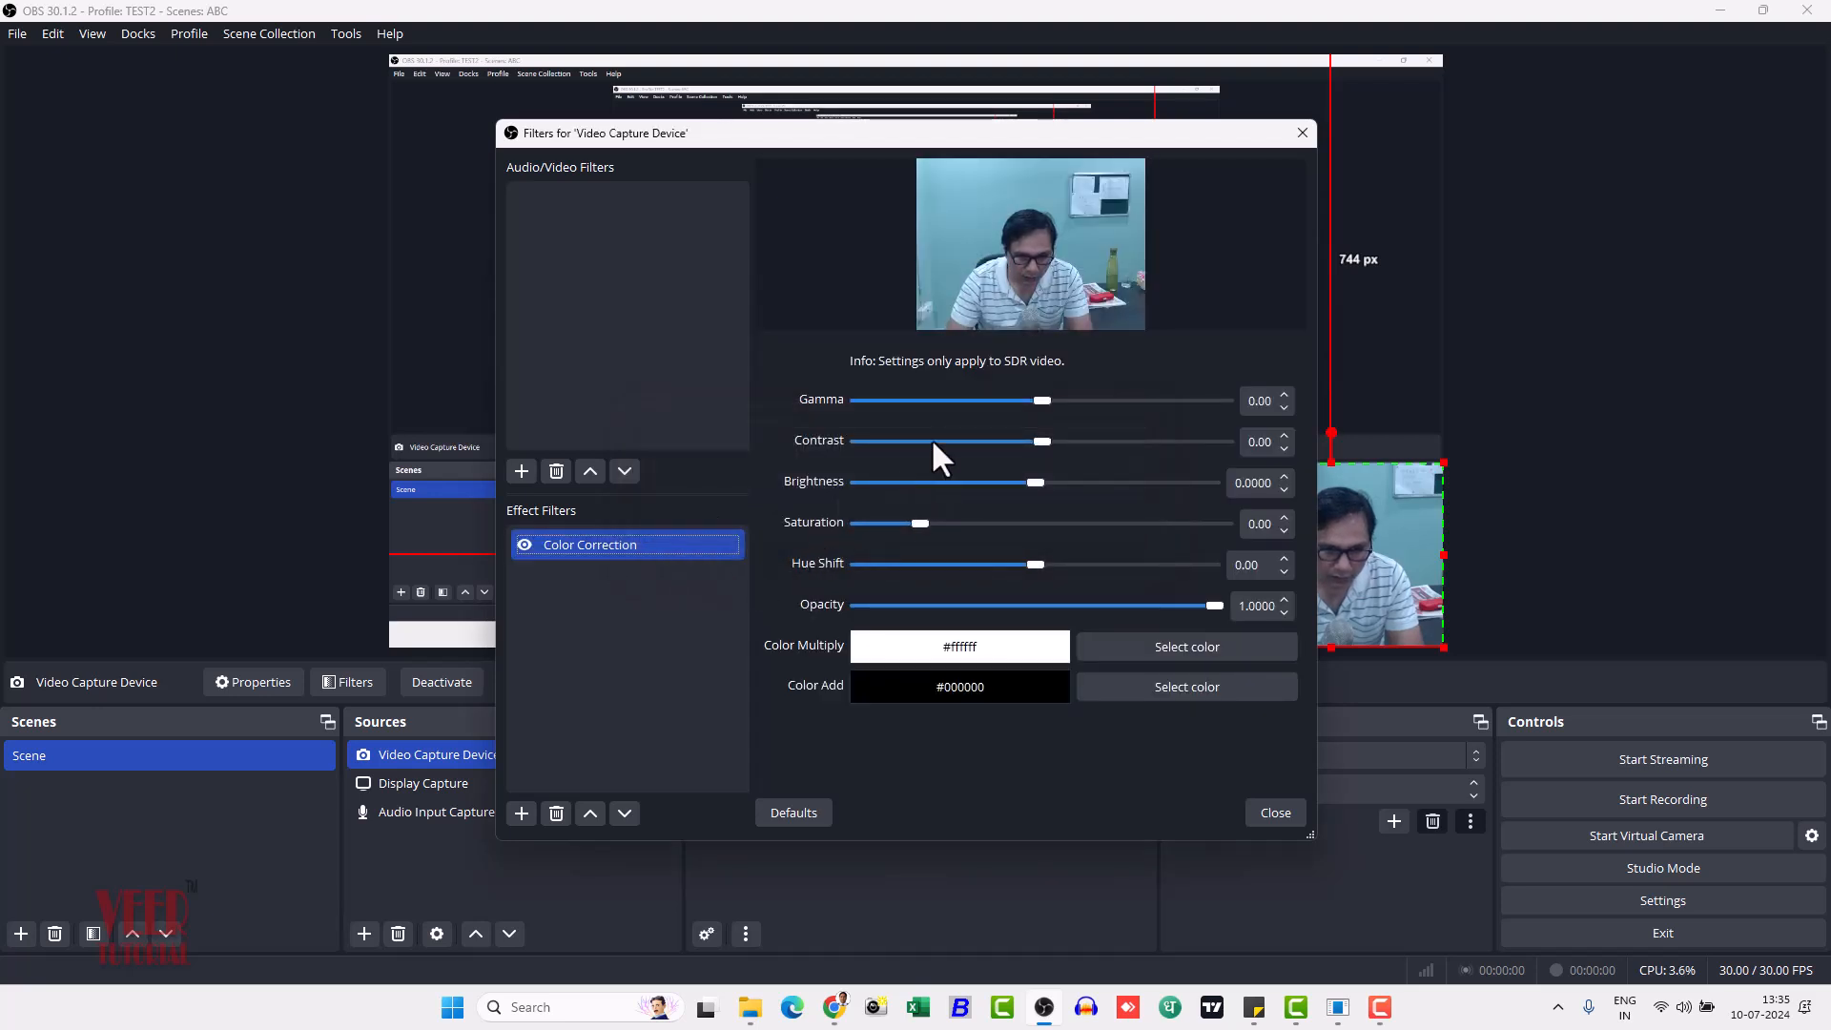
Set the webcam's Color Correction to gamma 0.21, contrast 0.16 and brightness 0.0352, and close the filter settings.
{"action": "left_click_drag", "start_coordinate": [1043, 401], "coordinate": [1042, 482]}
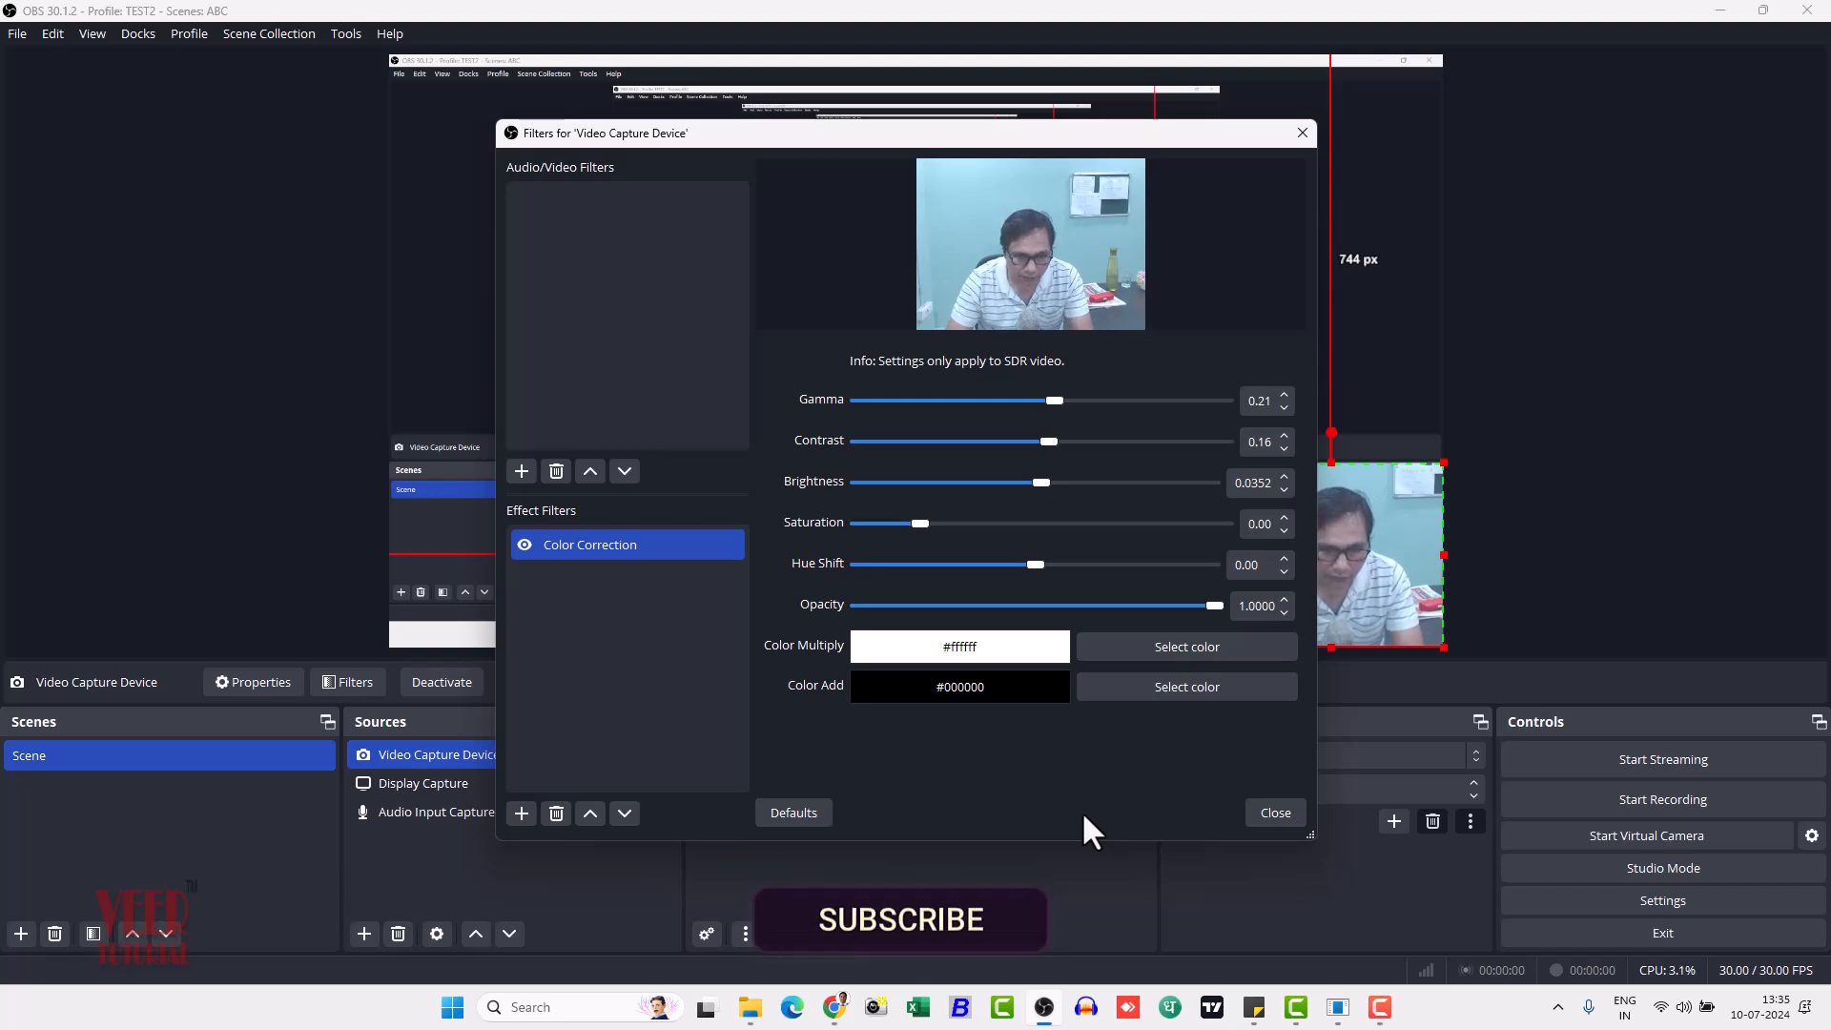
{"action": "left_click", "coordinate": [1274, 813]}
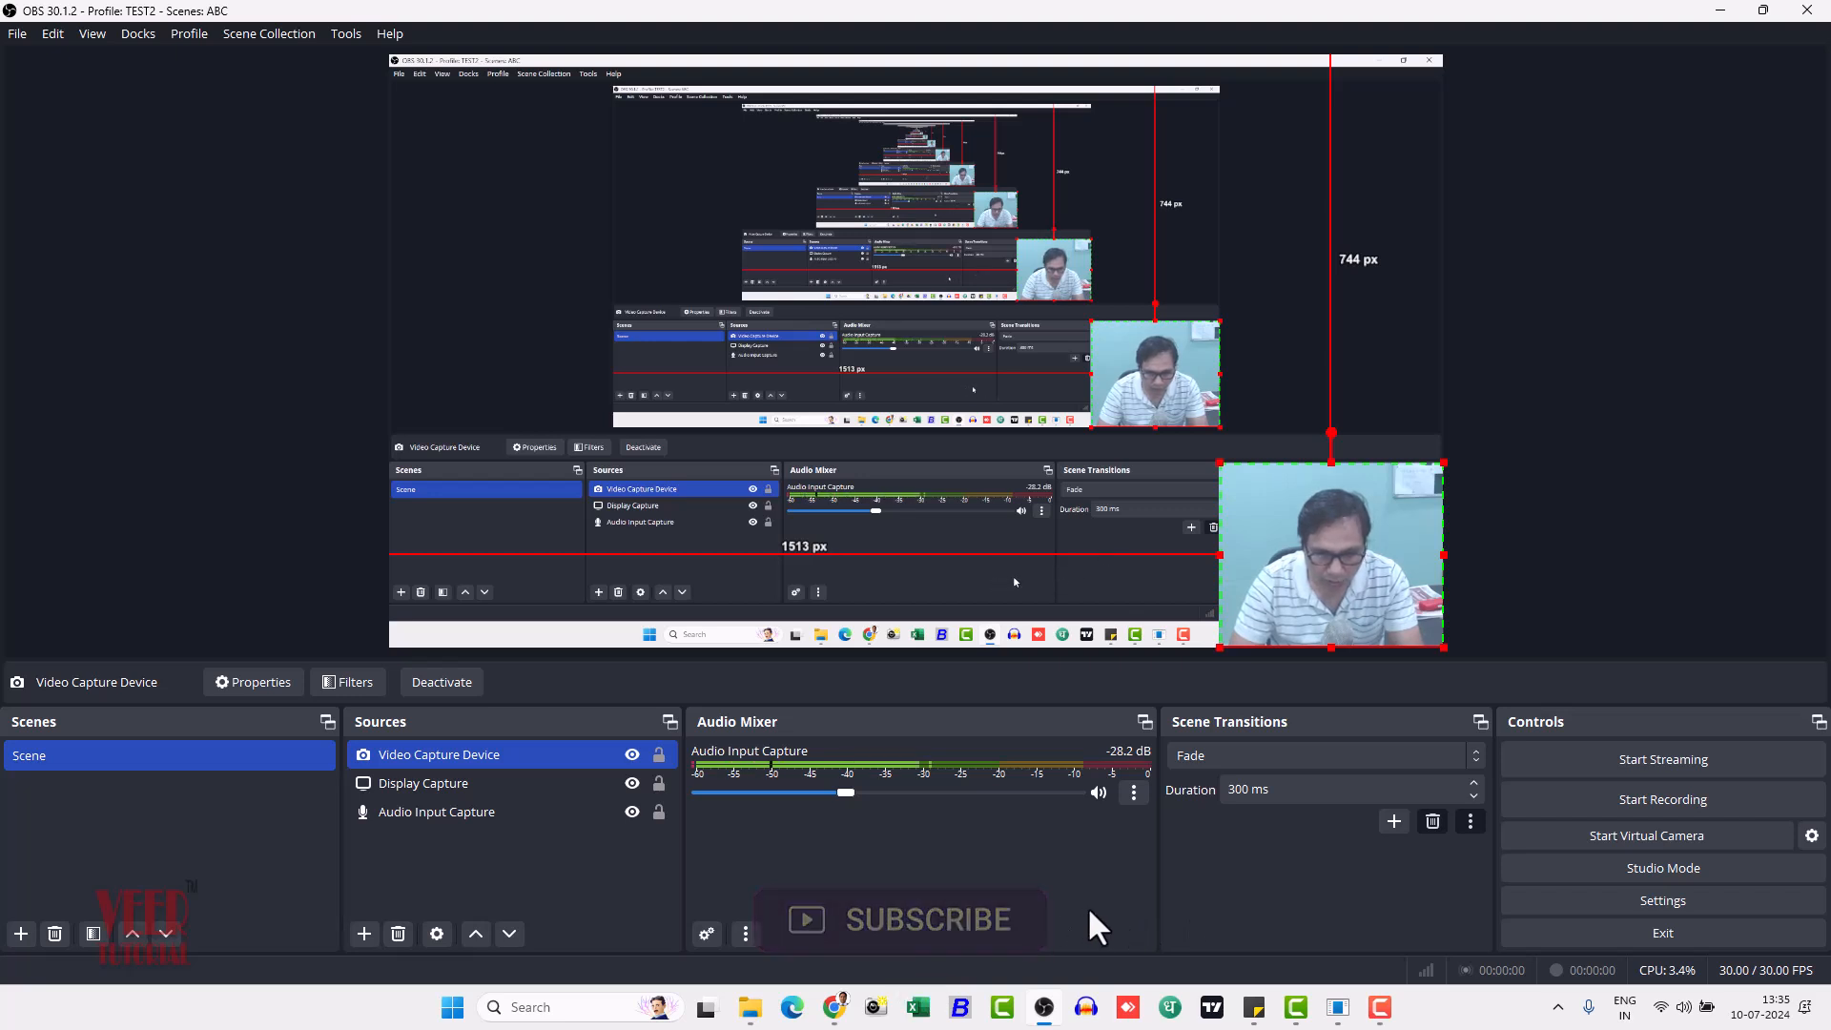
Record a short test clip of the scene, starting and stopping the recording.
{"action": "left_click", "coordinate": [1650, 804]}
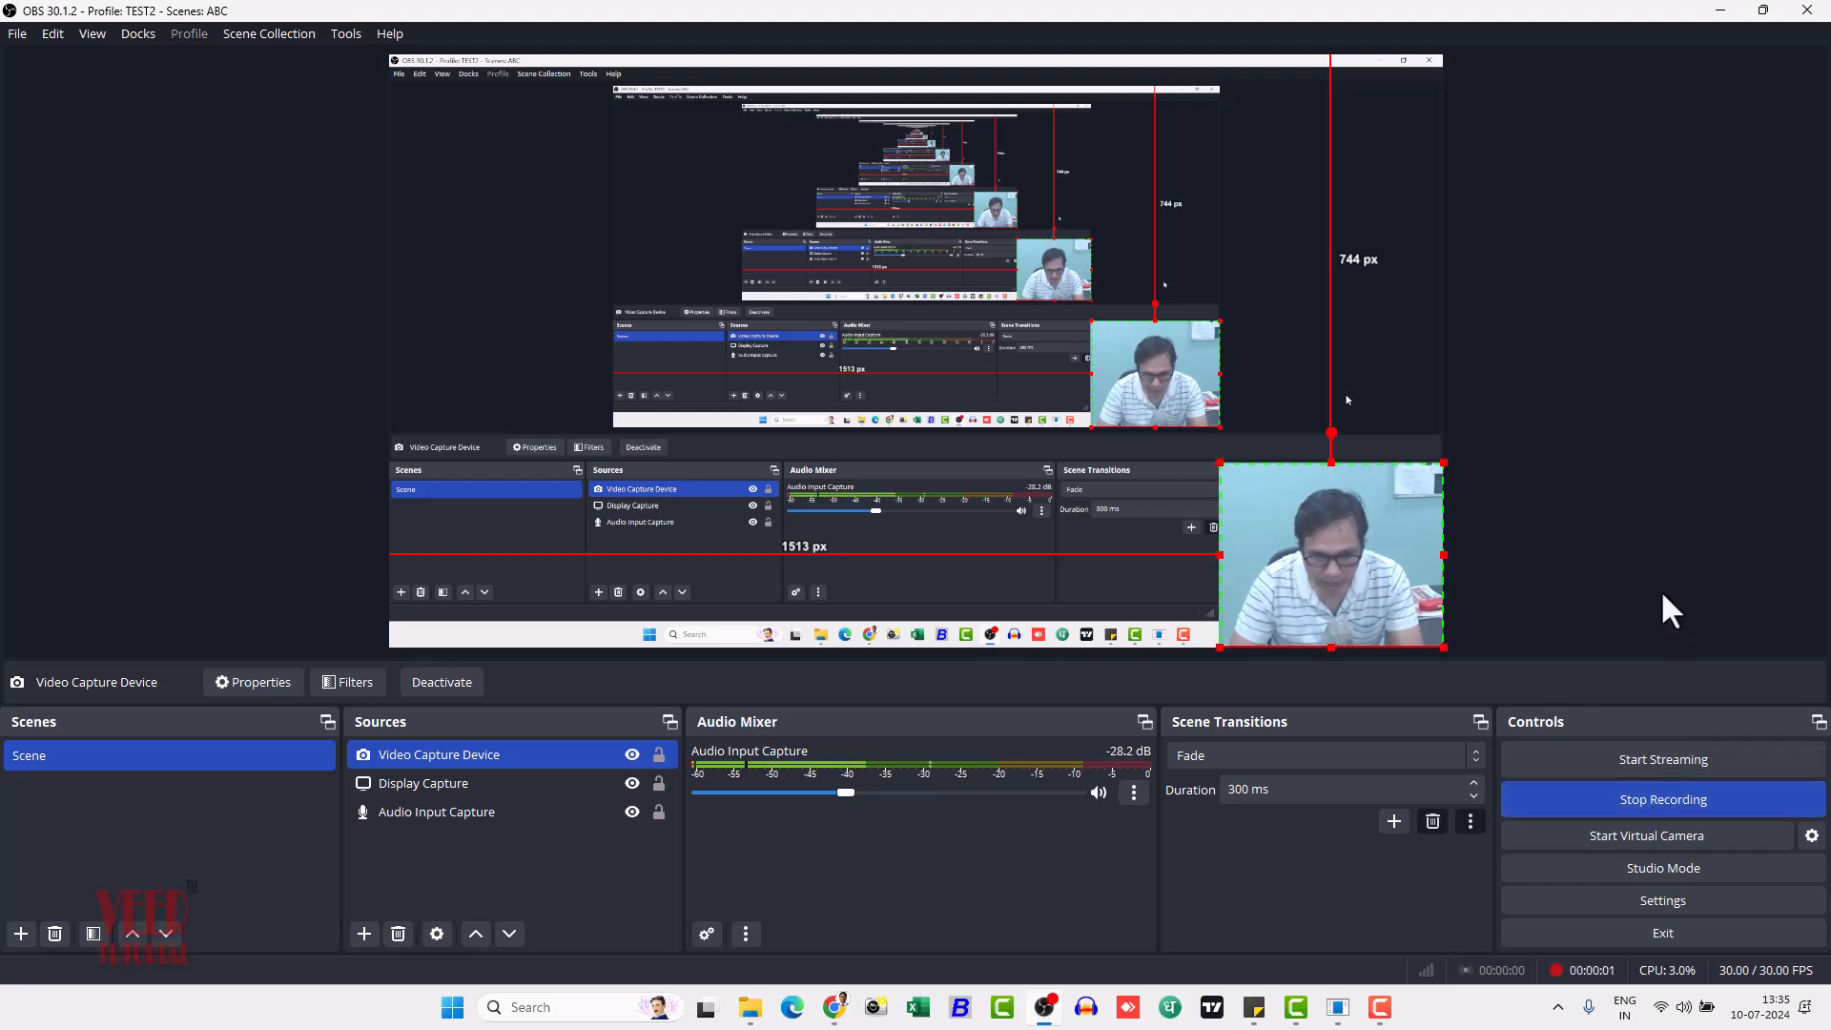
{"action": "left_click", "coordinate": [1662, 803]}
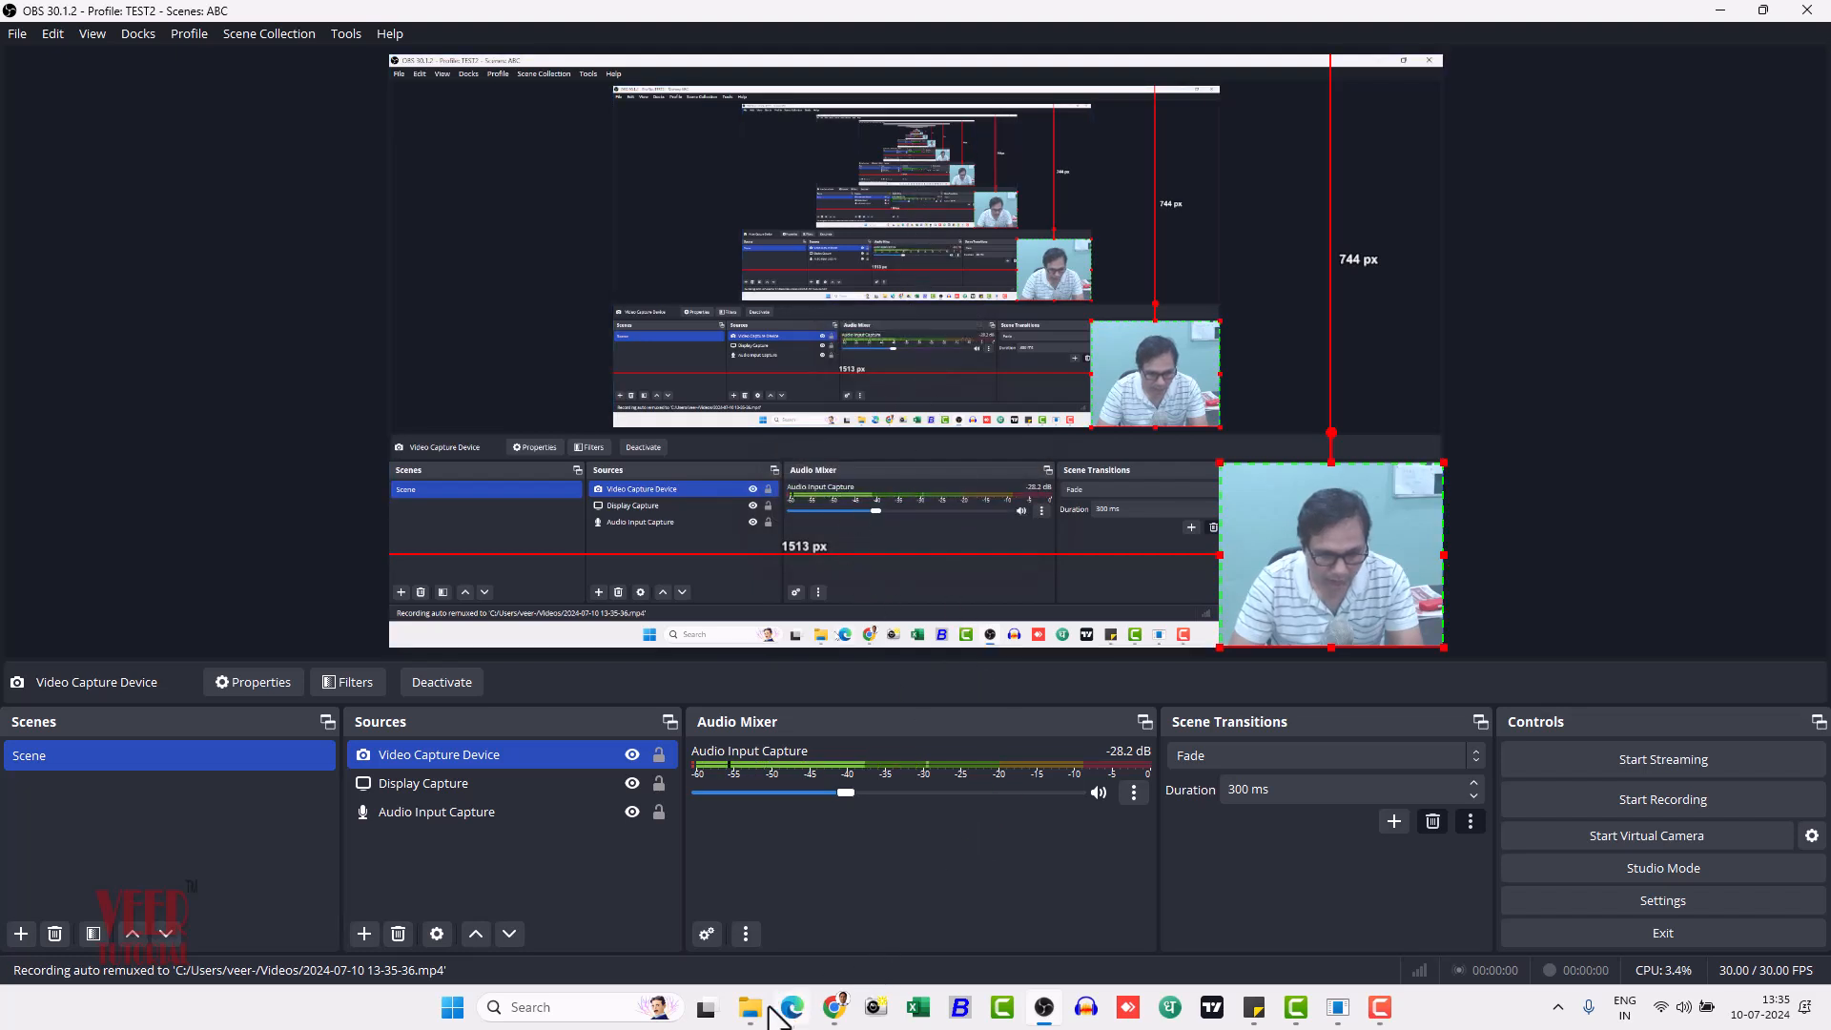
{"action": "mouse_move", "coordinate": [751, 1011]}
{"action": "left_click", "coordinate": [733, 907]}
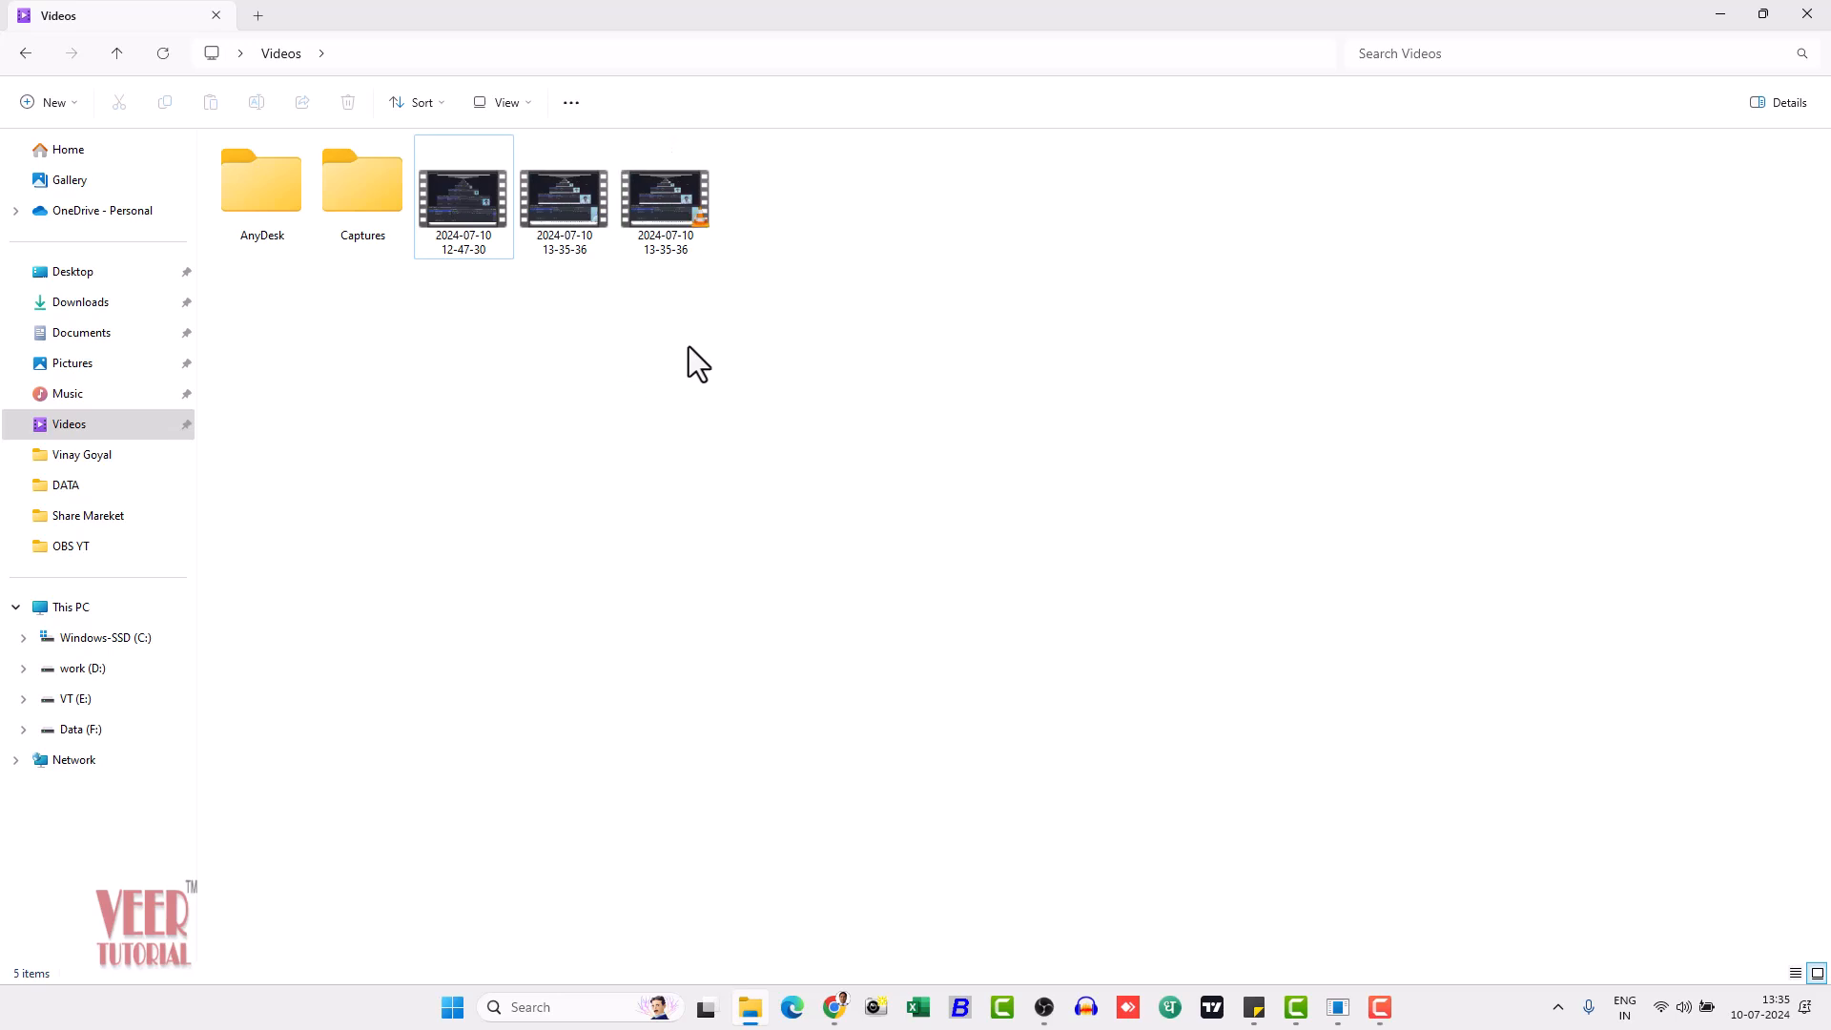
{"action": "left_click", "coordinate": [672, 221]}
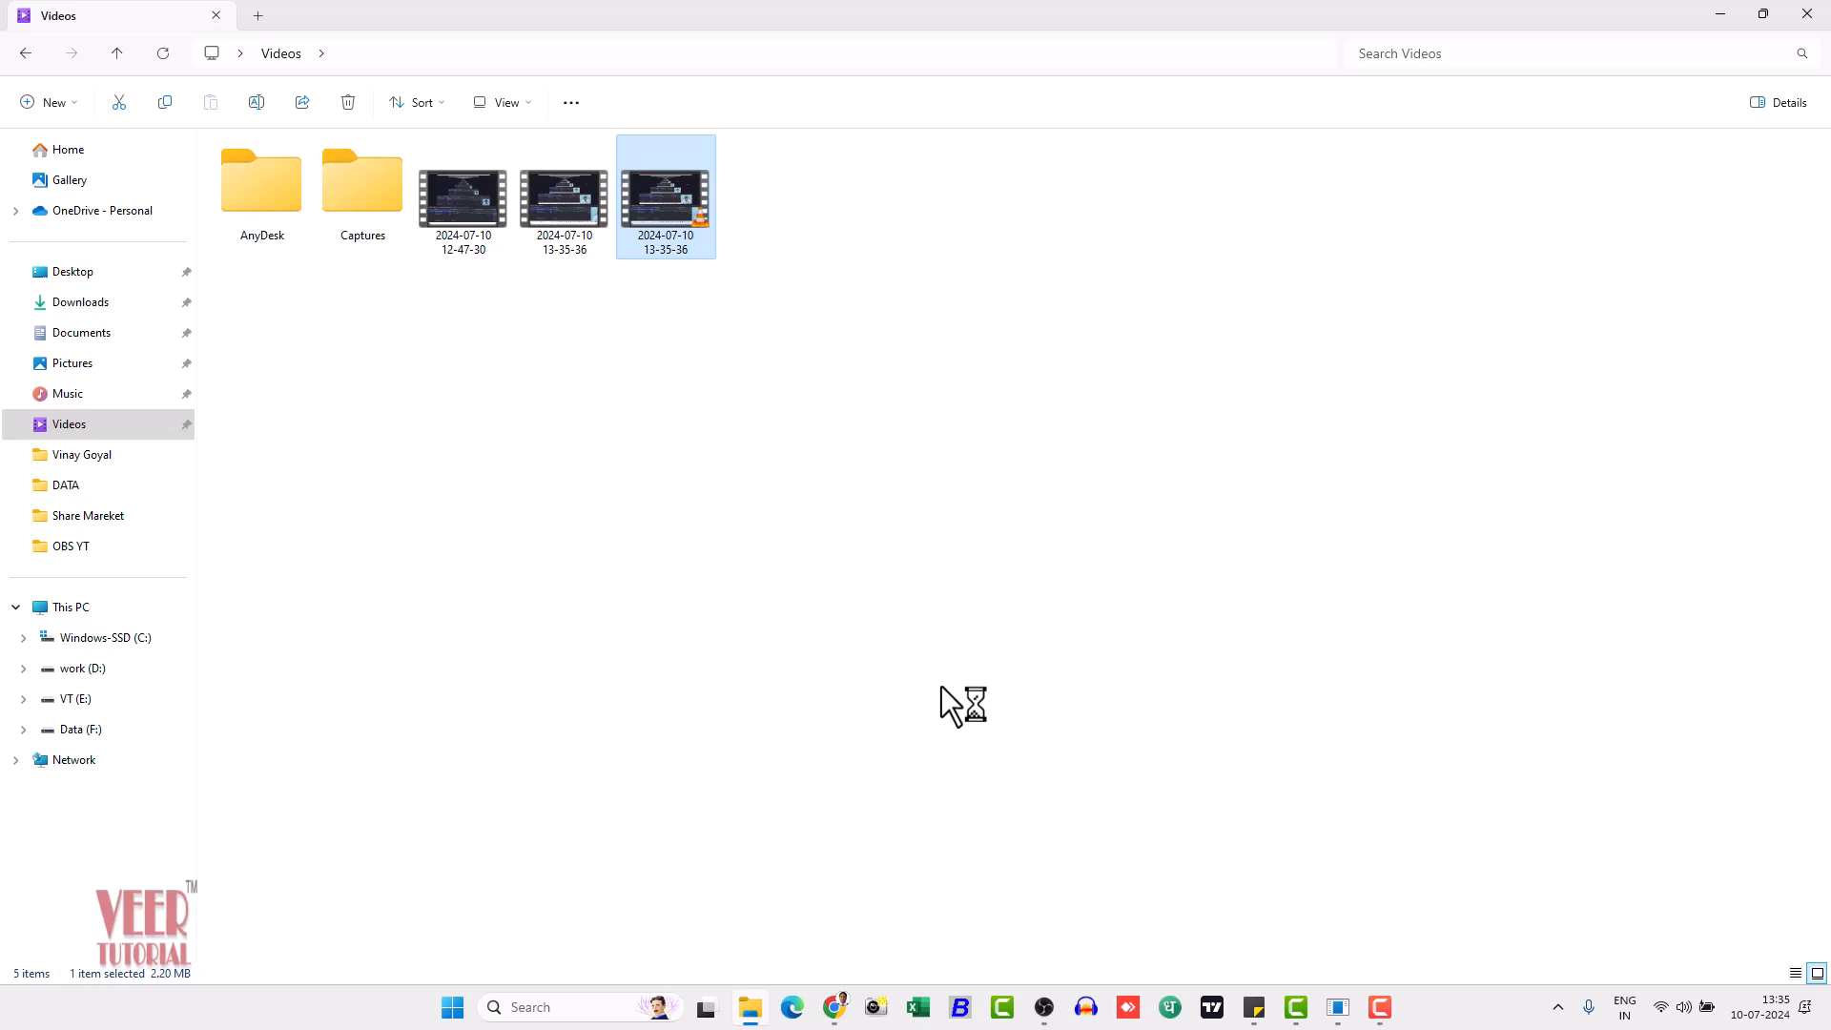
{"action": "key", "text": "Return"}
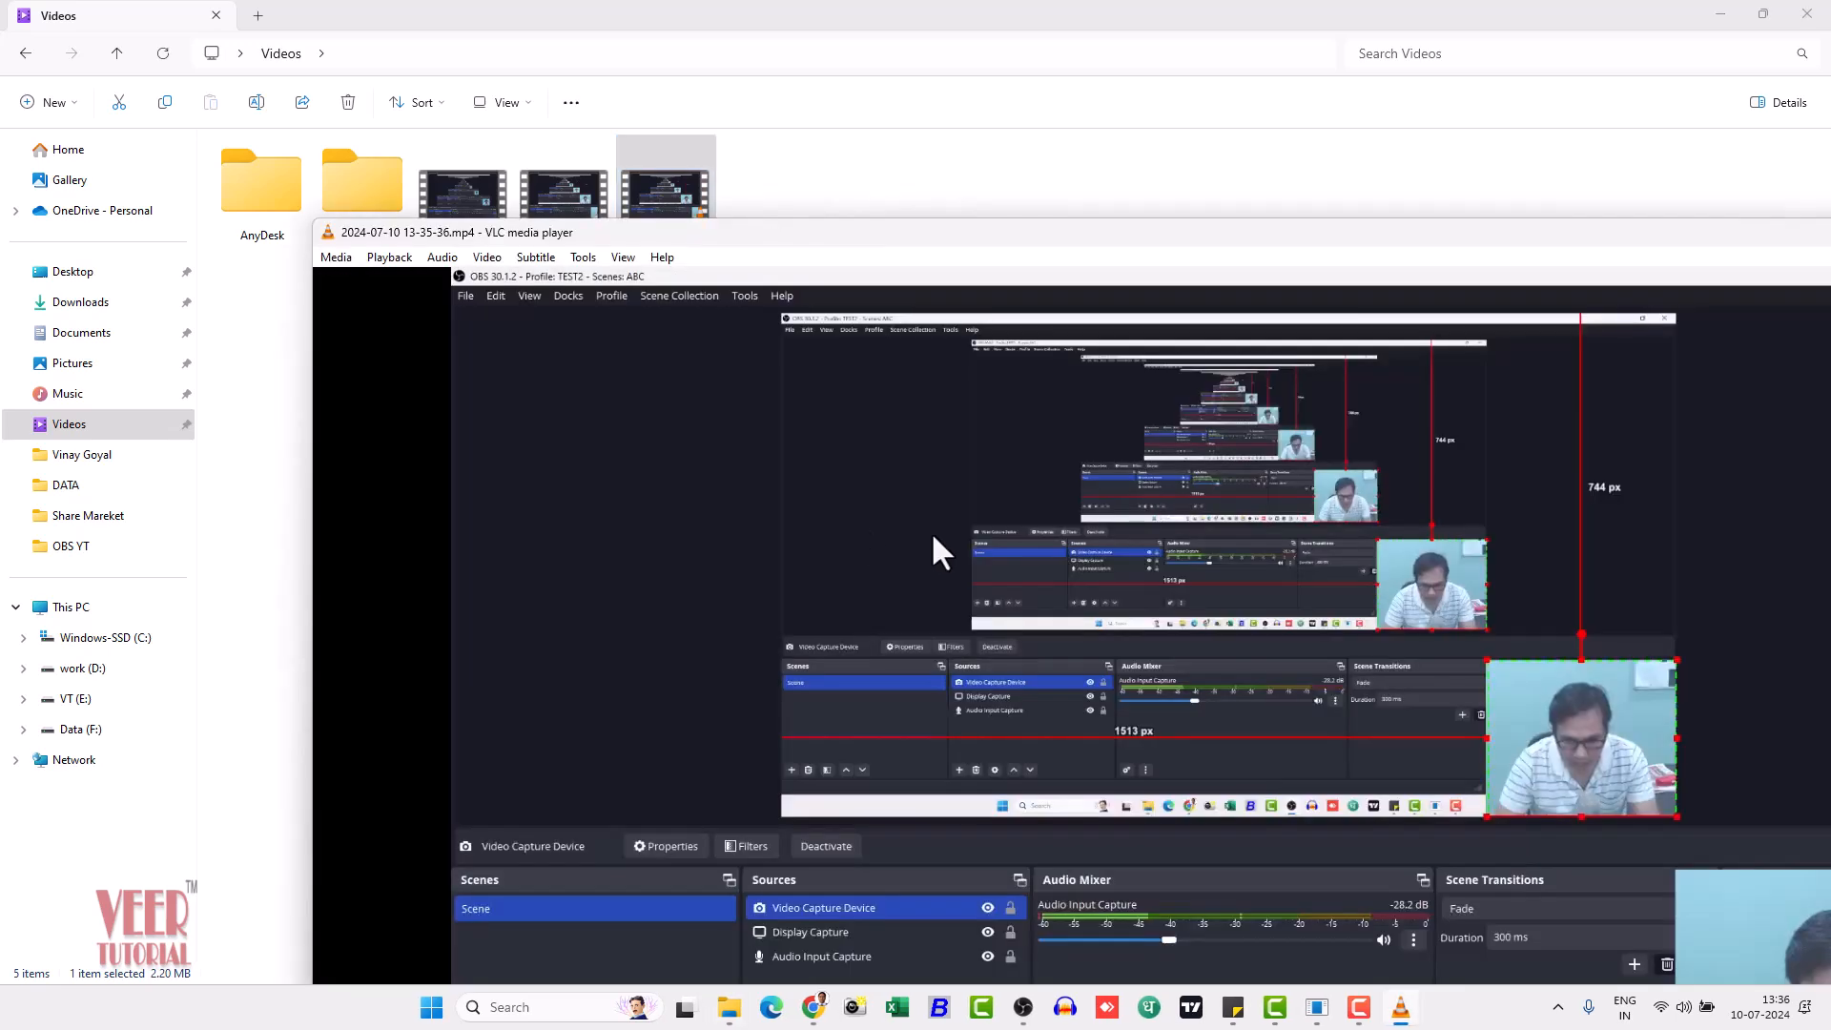
{"action": "double_click", "coordinate": [931, 531]}
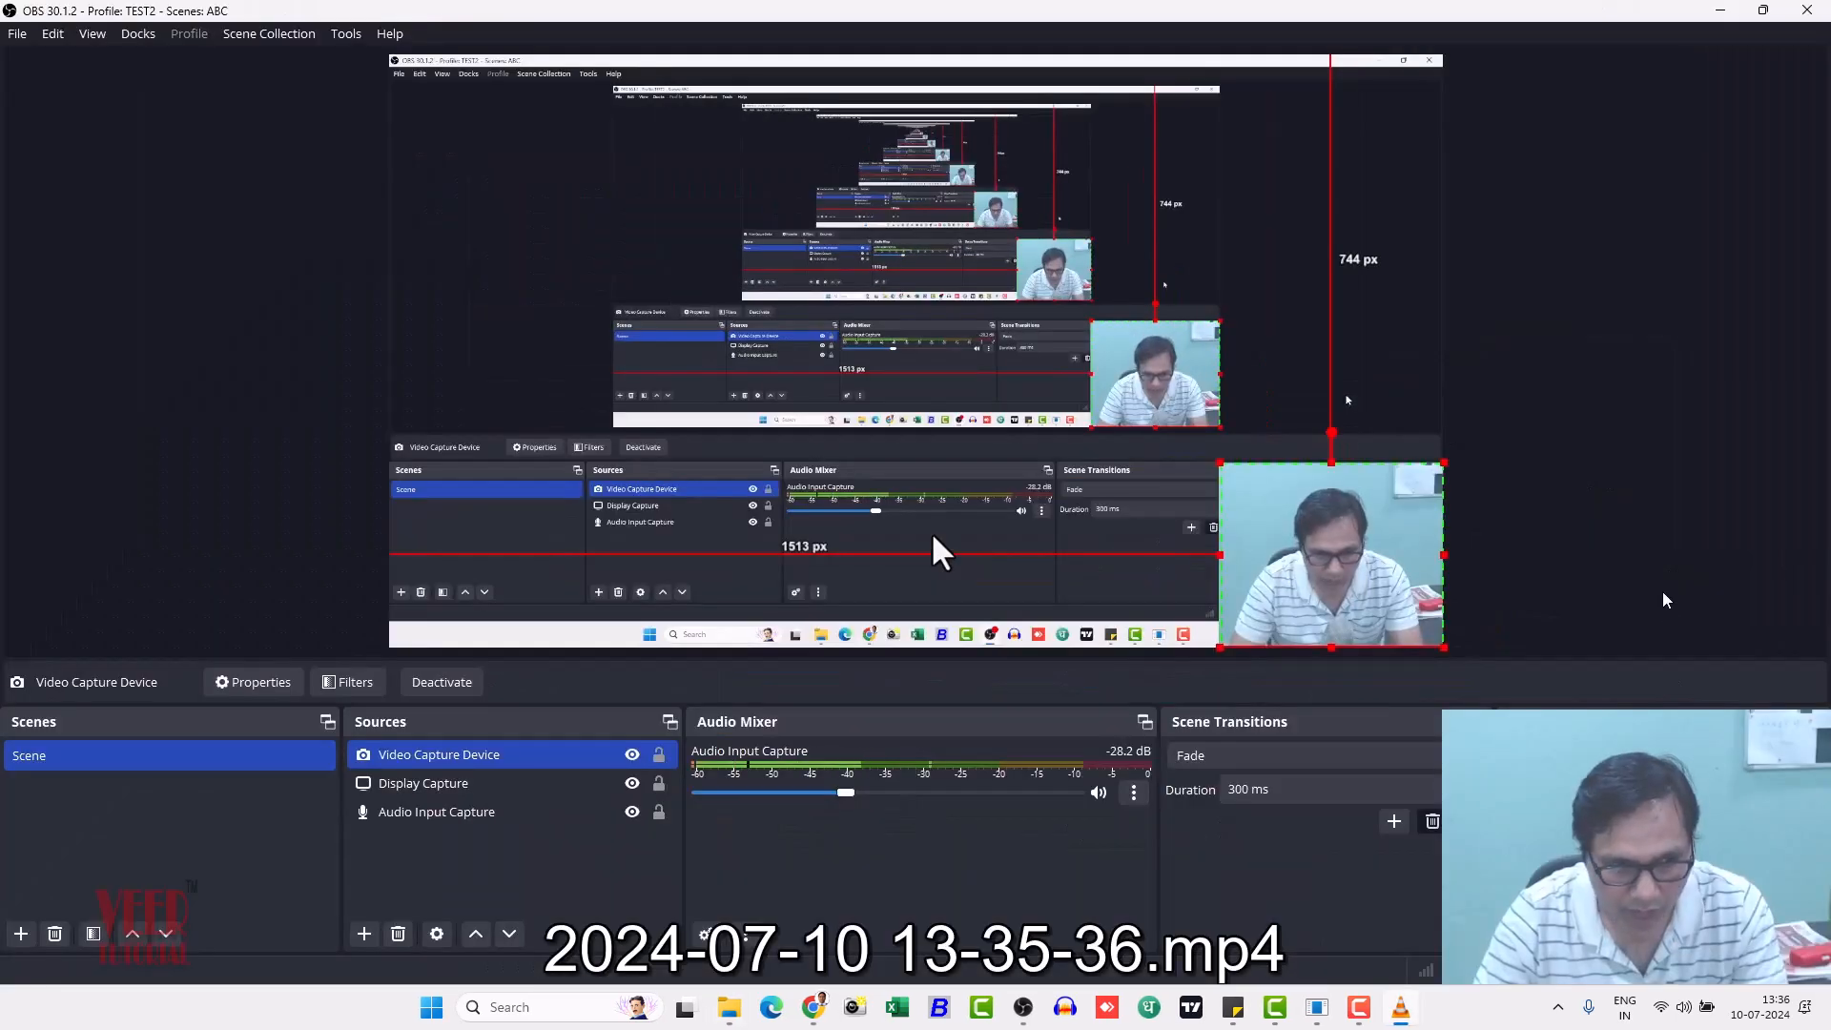